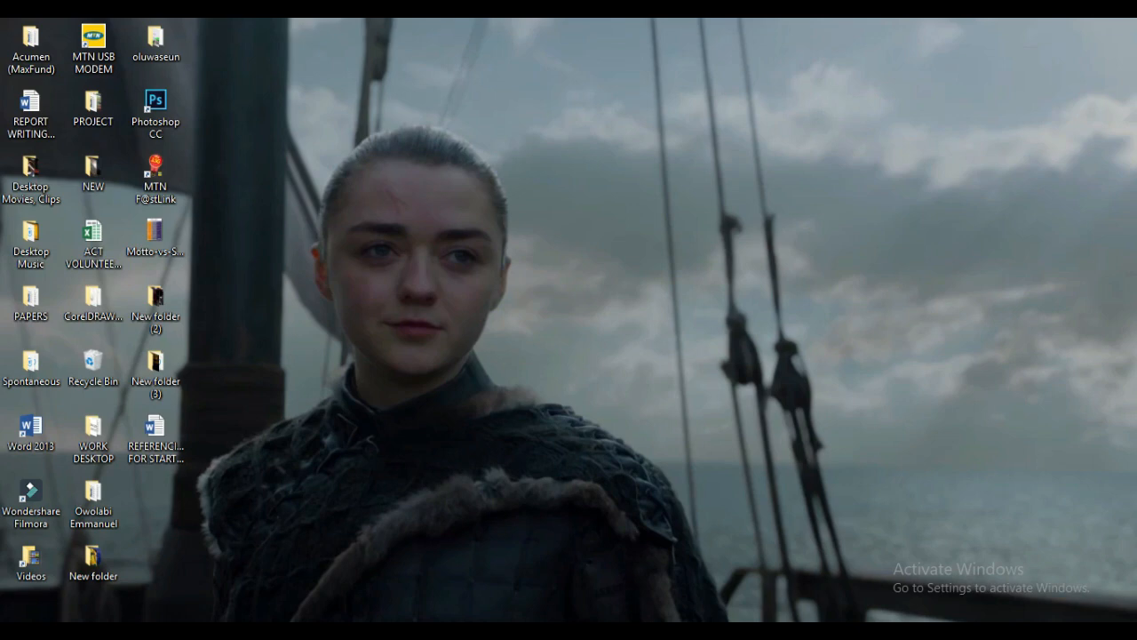
# Look over the report writing schedule document, then minimize it
pyautogui.moveTo(761, 633)
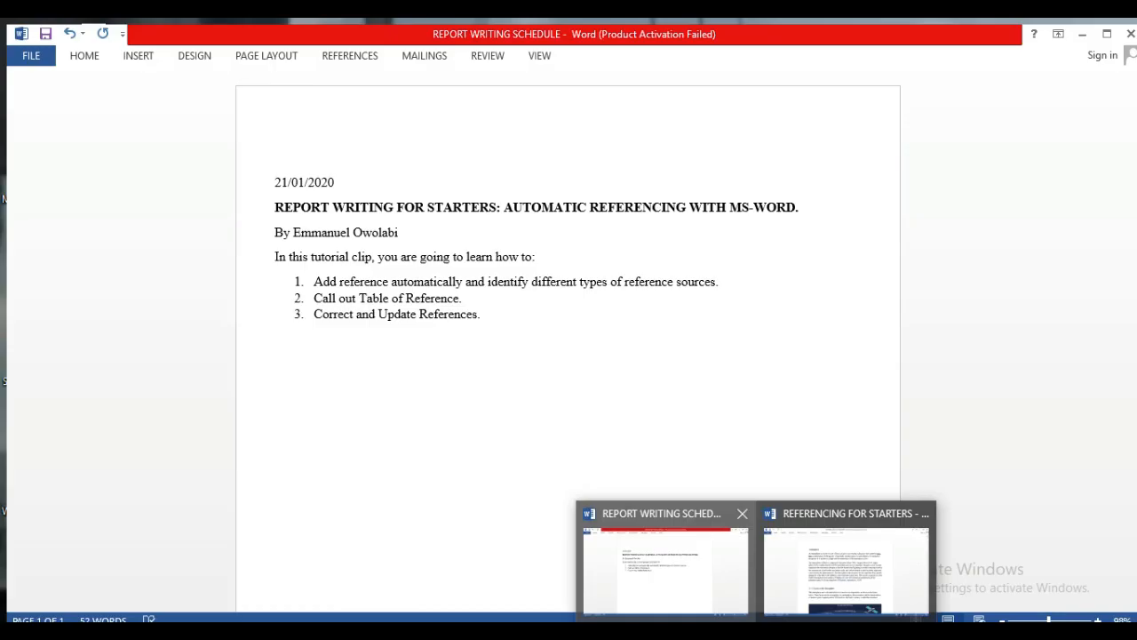
pyautogui.click(666, 569)
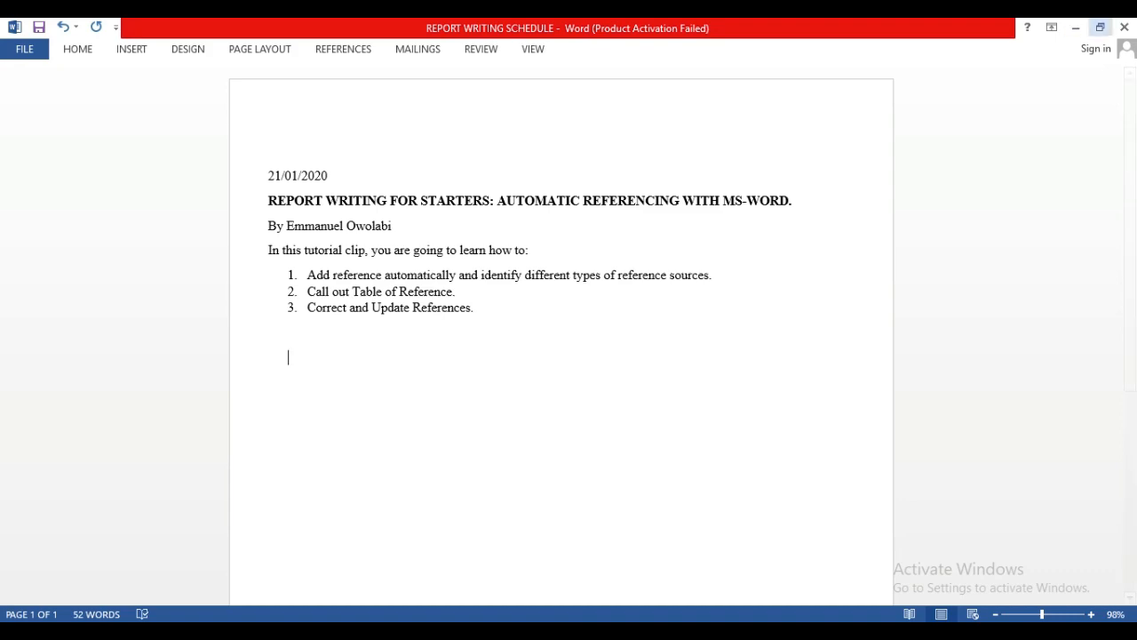
pyautogui.click(1076, 28)
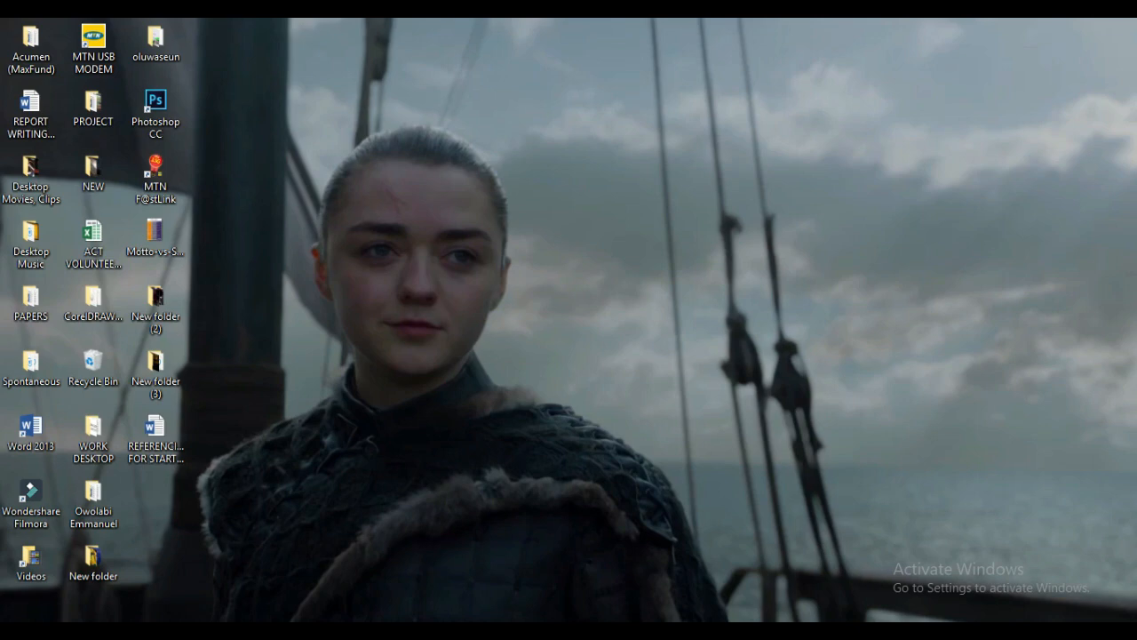
# Bring up REFERENCING FOR STARTERS, pin the ribbon, and place the cursor after 'low.'
pyautogui.moveTo(760, 631)
pyautogui.click(846, 569)
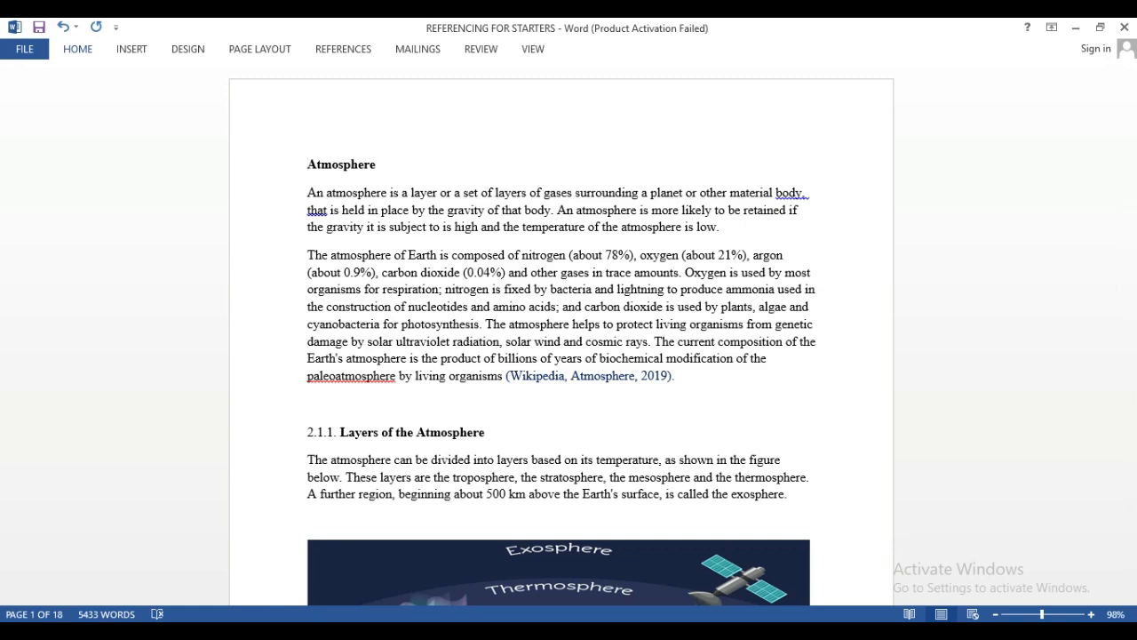
pyautogui.click(77, 49)
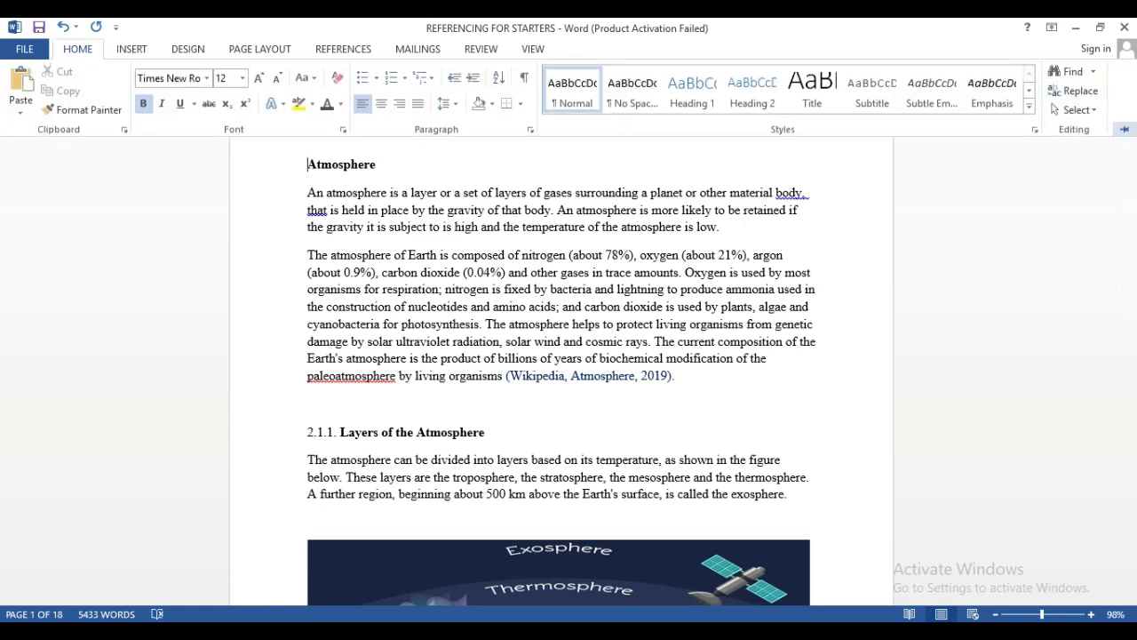
pyautogui.click(1124, 129)
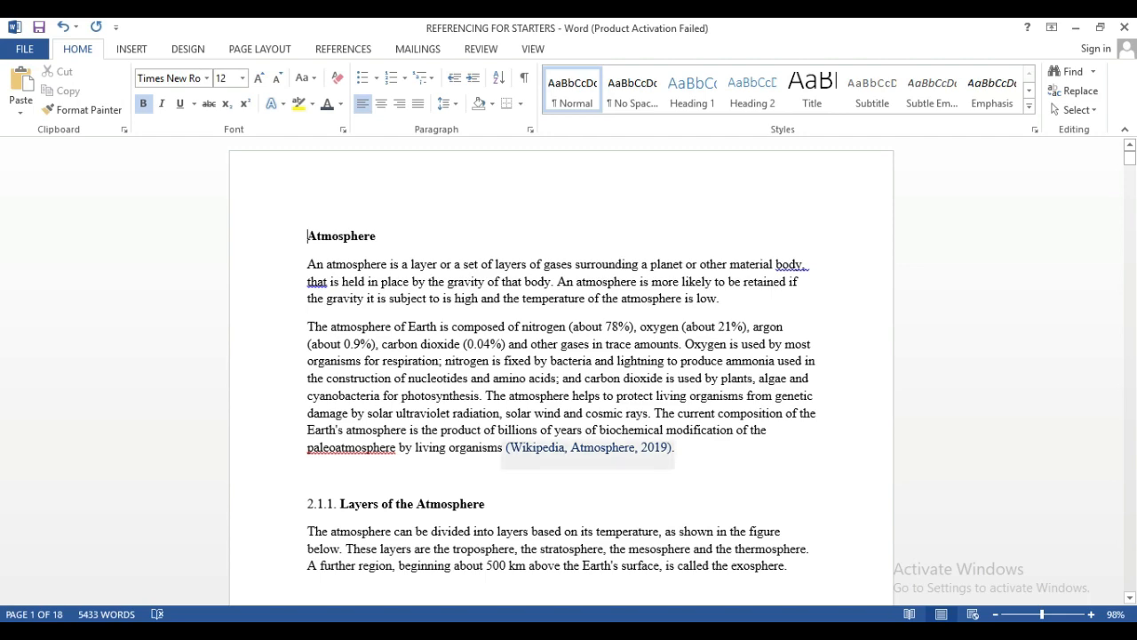
pyautogui.click(636, 448)
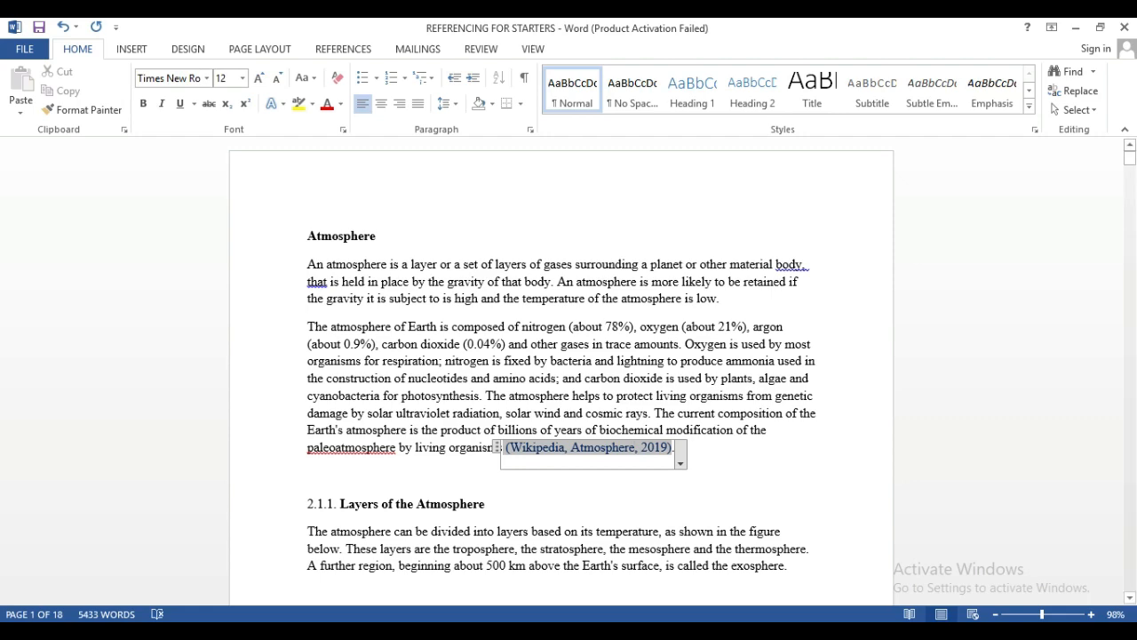
pyautogui.click(721, 299)
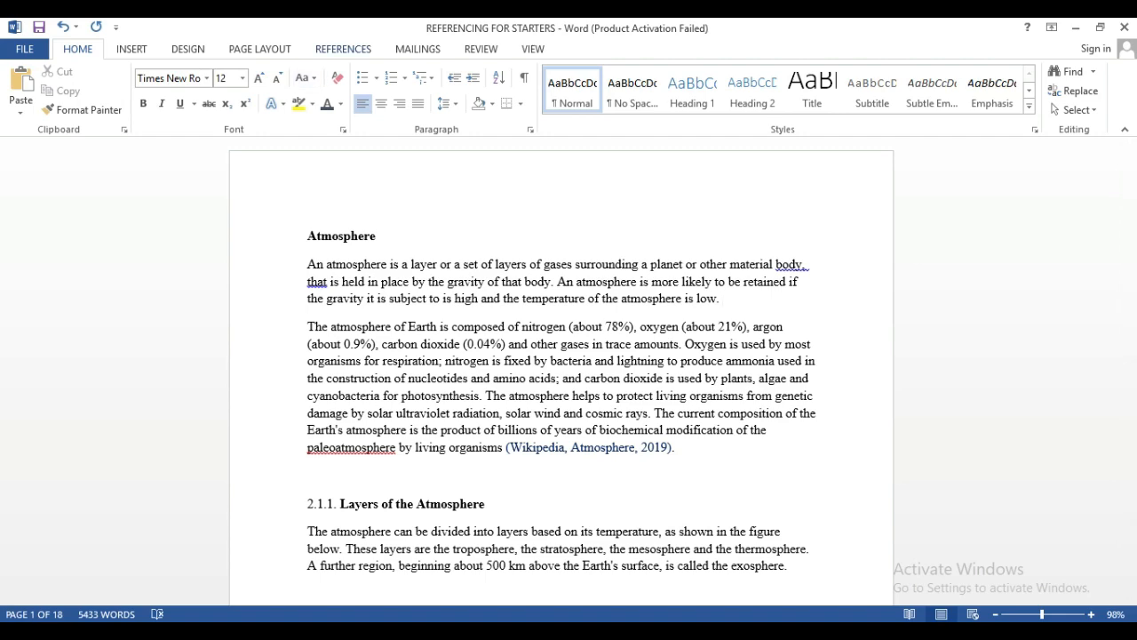
# Open Add New Source from Insert Citation on the REFERENCES tab
pyautogui.click(343, 49)
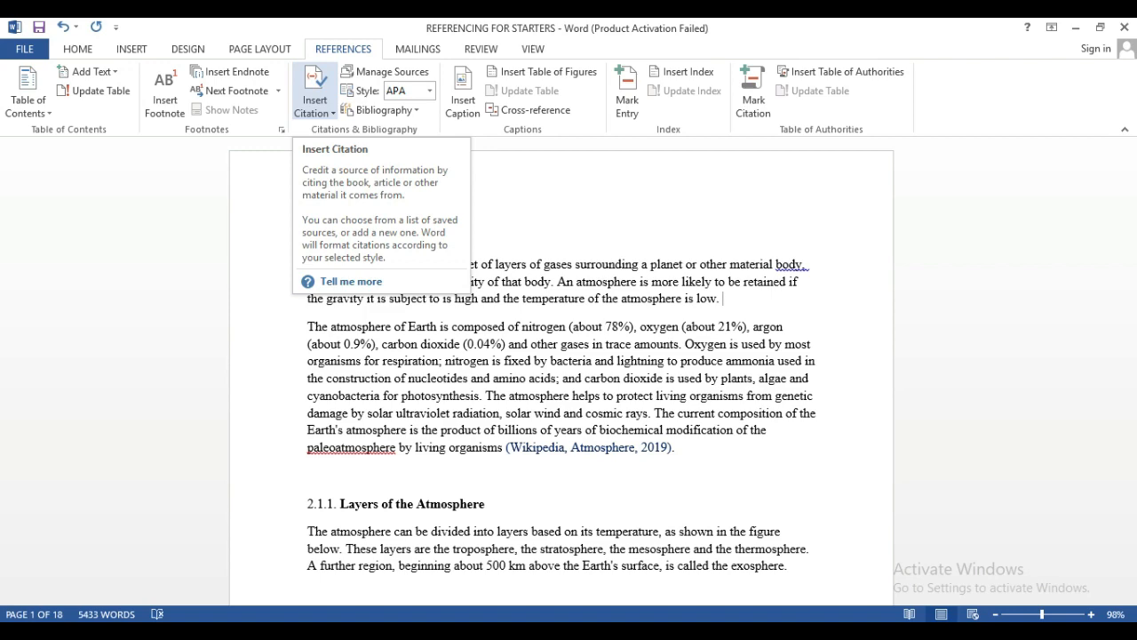
pyautogui.click(315, 96)
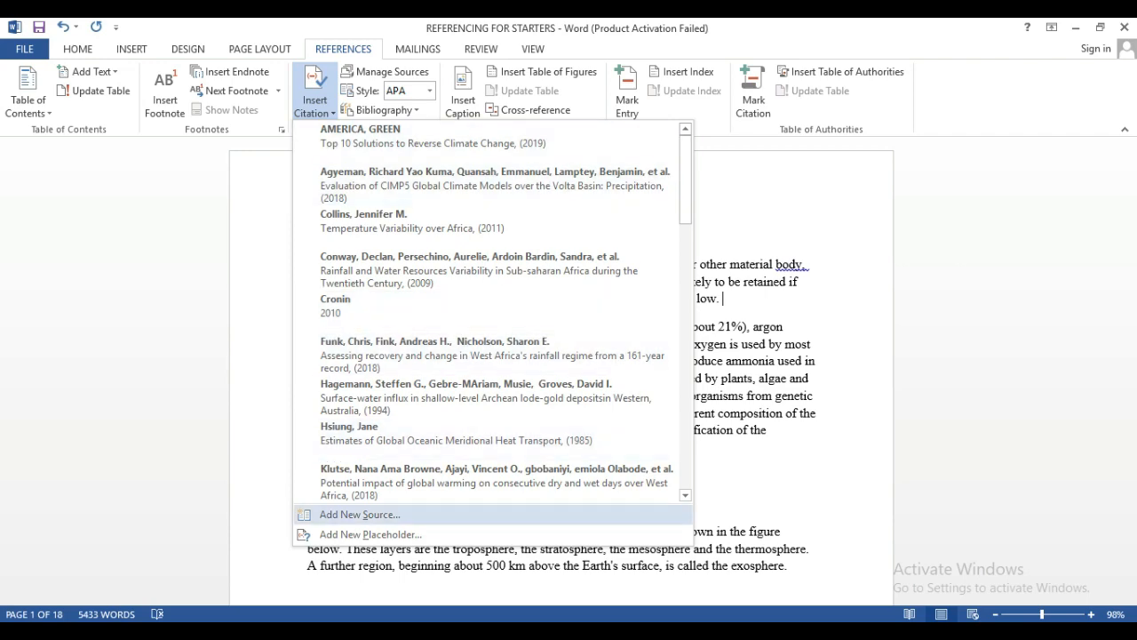
pyautogui.click(360, 515)
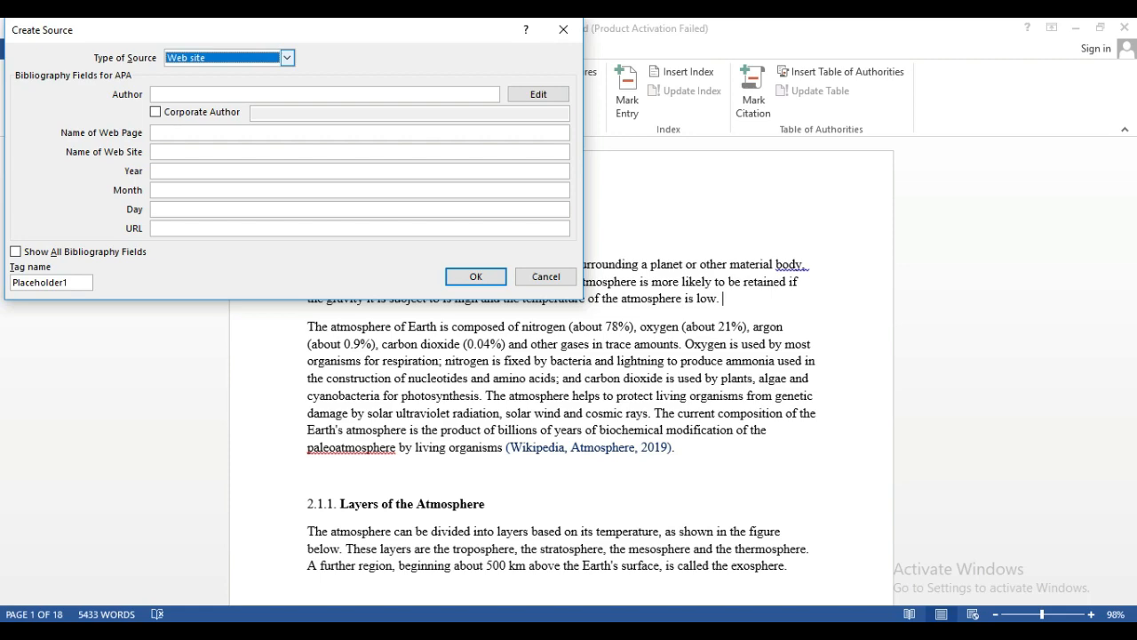
# Try Film and Performance as the source type, then settle on Web site
pyautogui.click(287, 57)
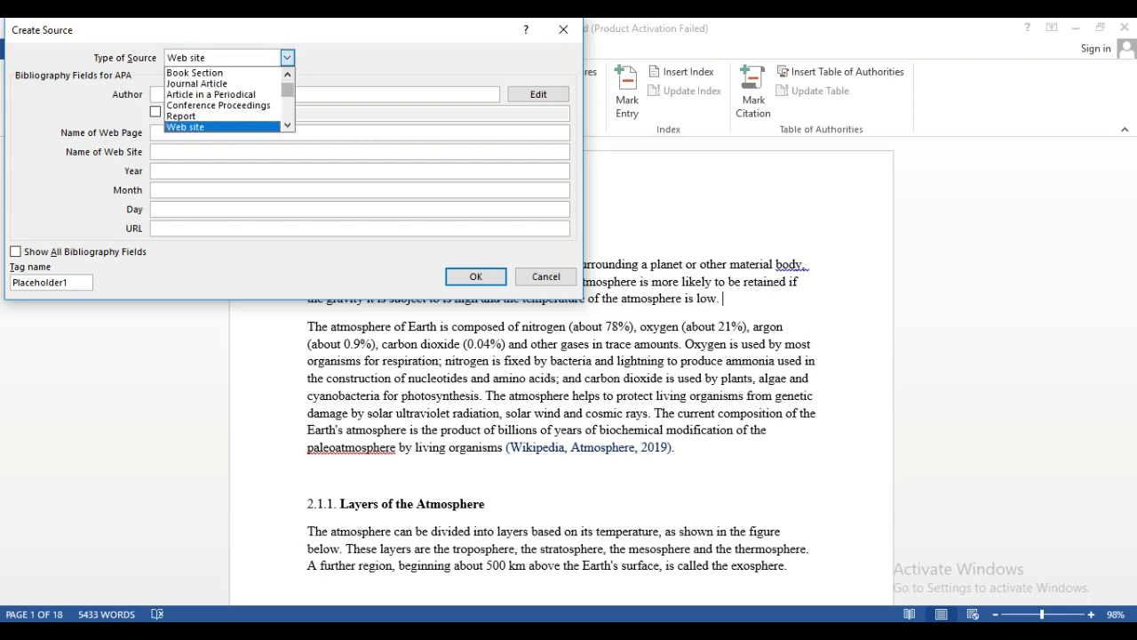
pyautogui.moveTo(287, 90); pyautogui.dragTo(287, 87)
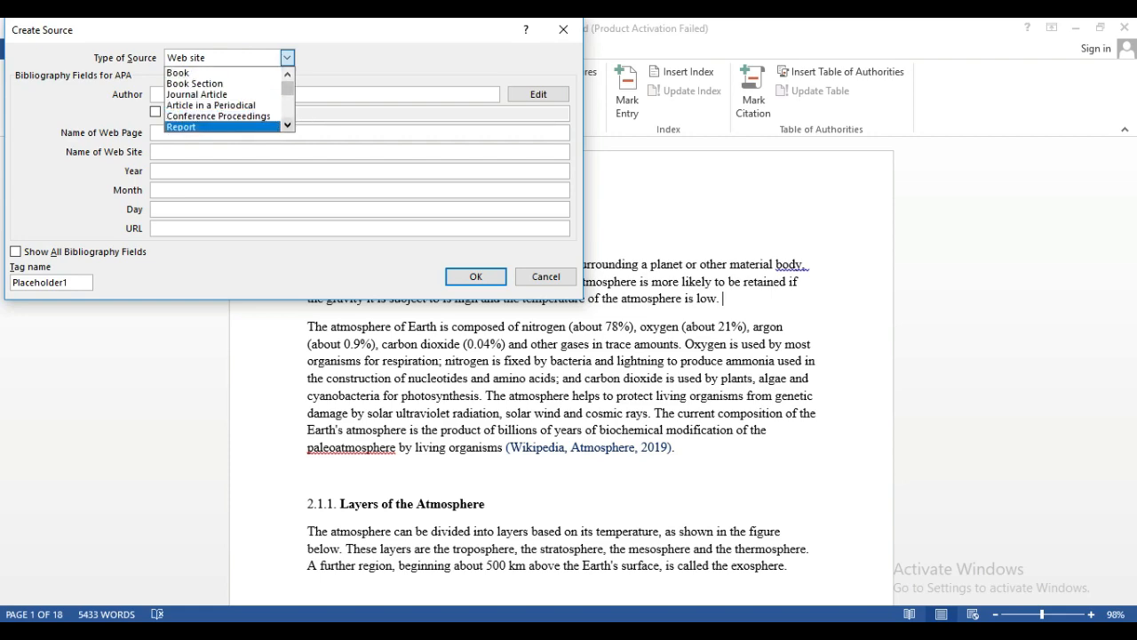
pyautogui.click(287, 111)
pyautogui.click(287, 111)
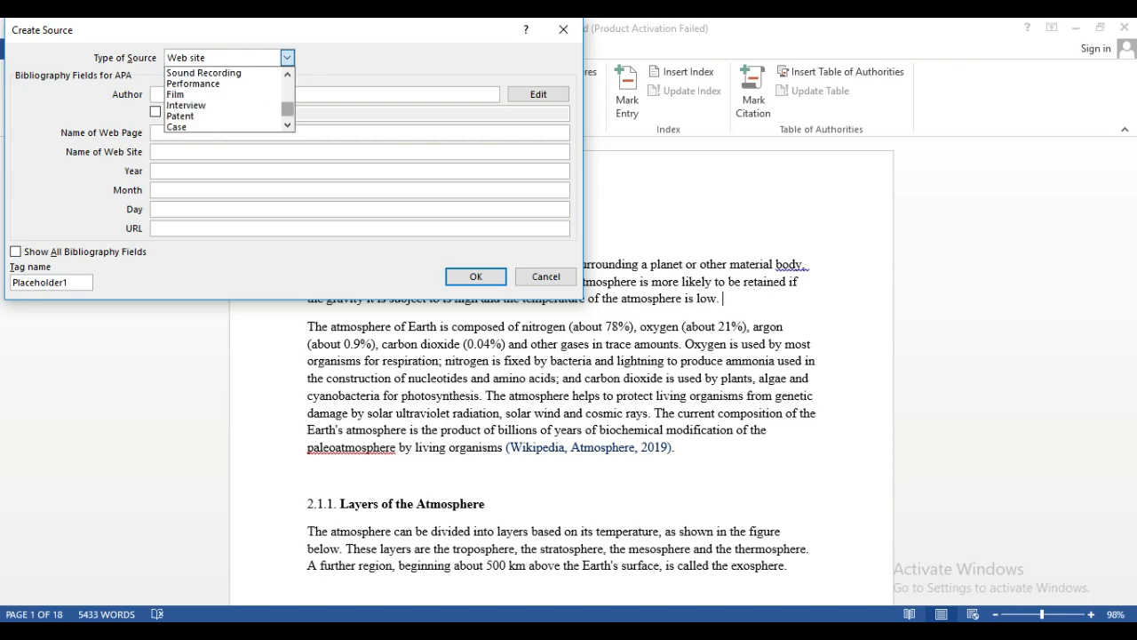
pyautogui.click(187, 94)
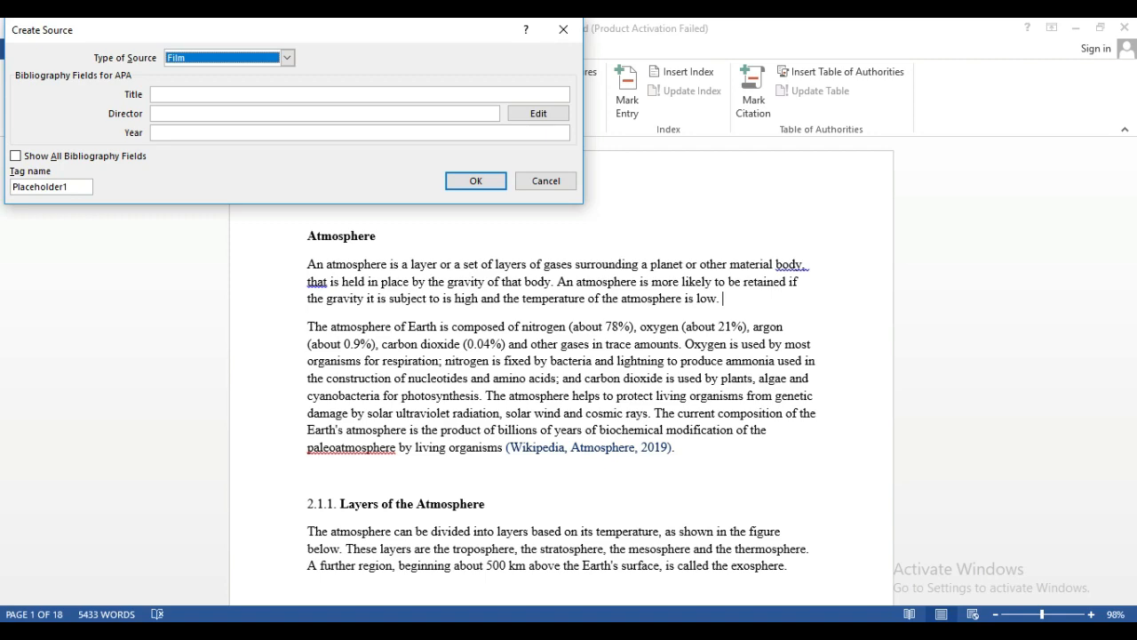
pyautogui.click(287, 57)
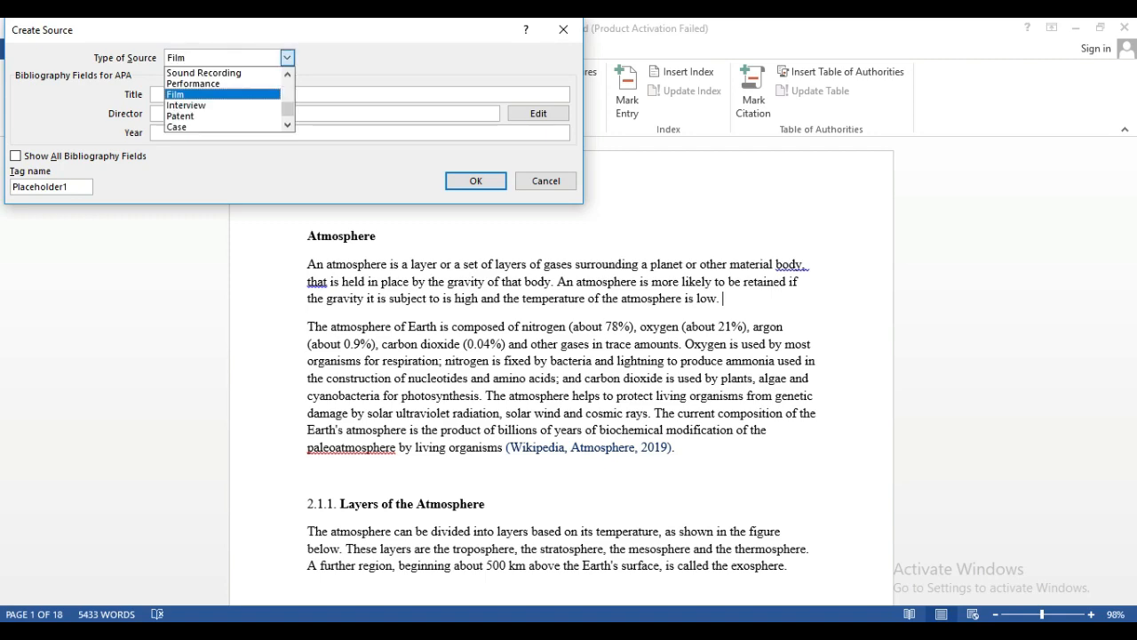
pyautogui.click(194, 83)
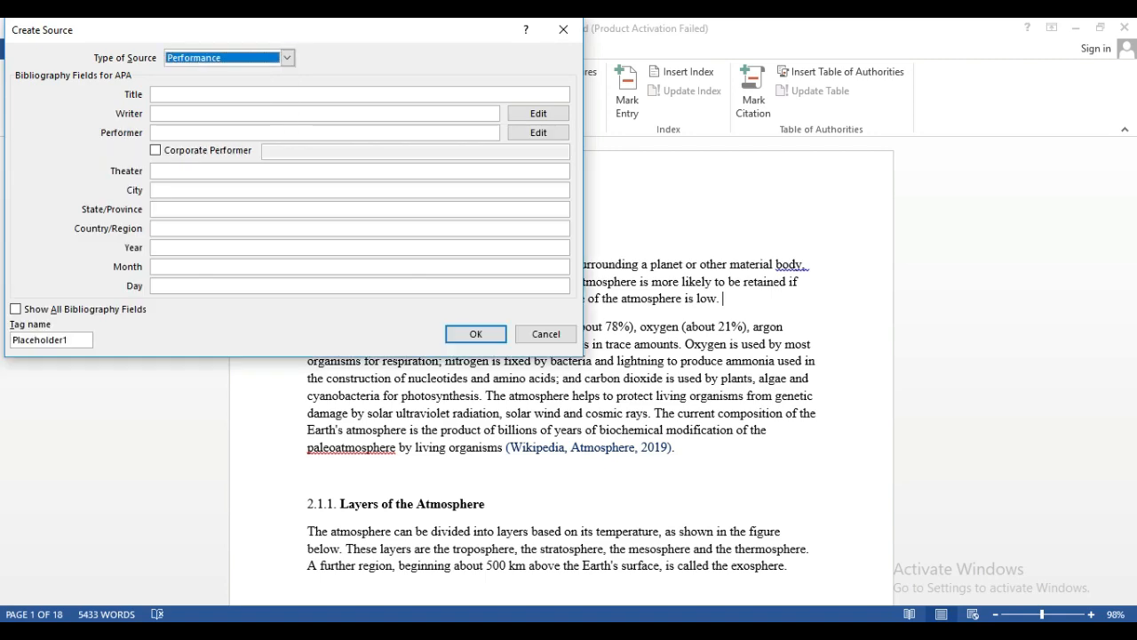
pyautogui.click(287, 58)
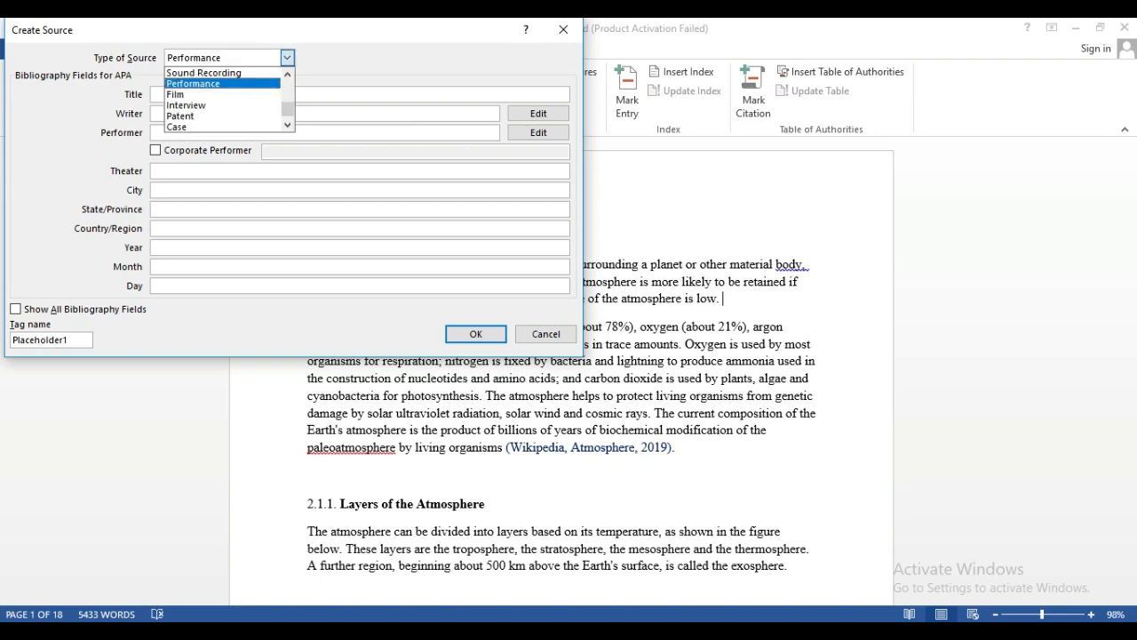
pyautogui.scroll(4, 227, 97)
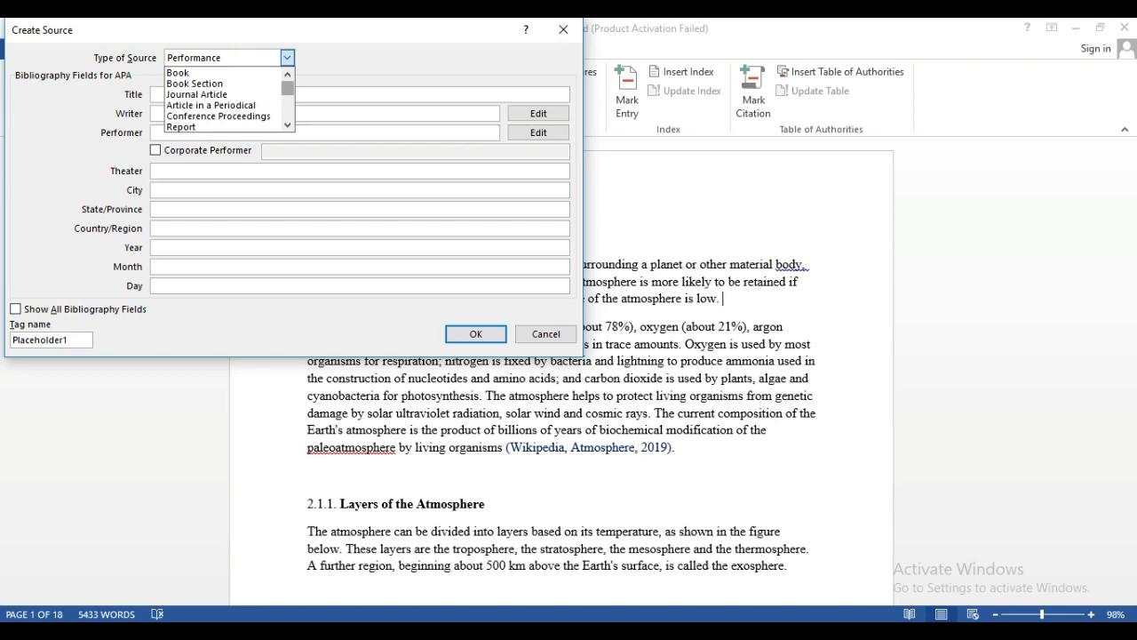
pyautogui.scroll(-4, 226, 98)
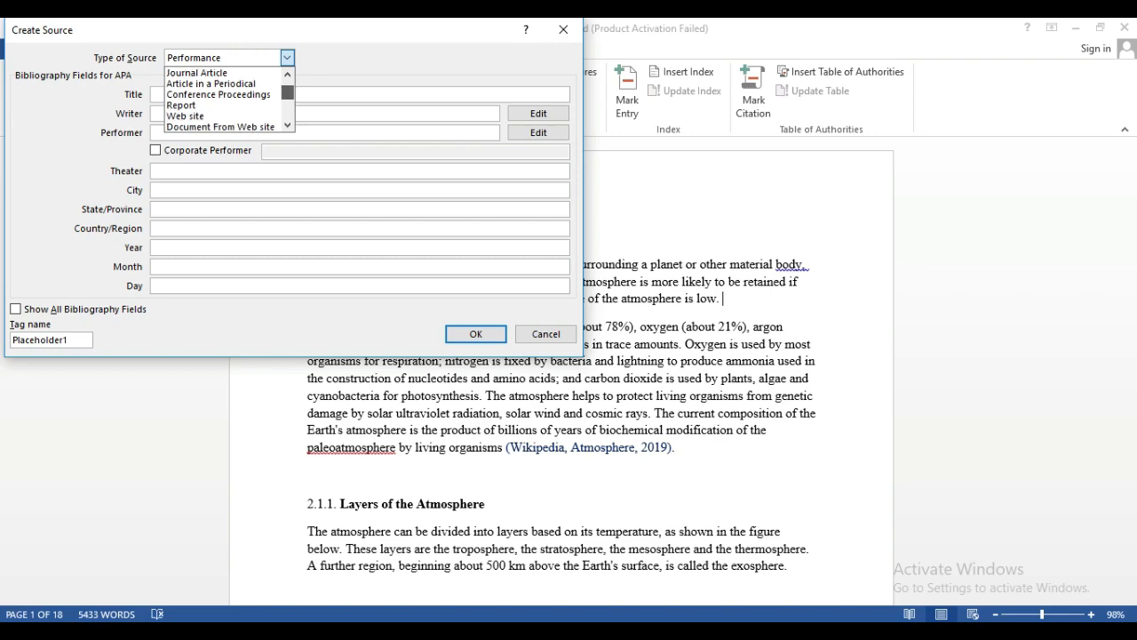
pyautogui.scroll(1, 227, 98)
pyautogui.click(222, 105)
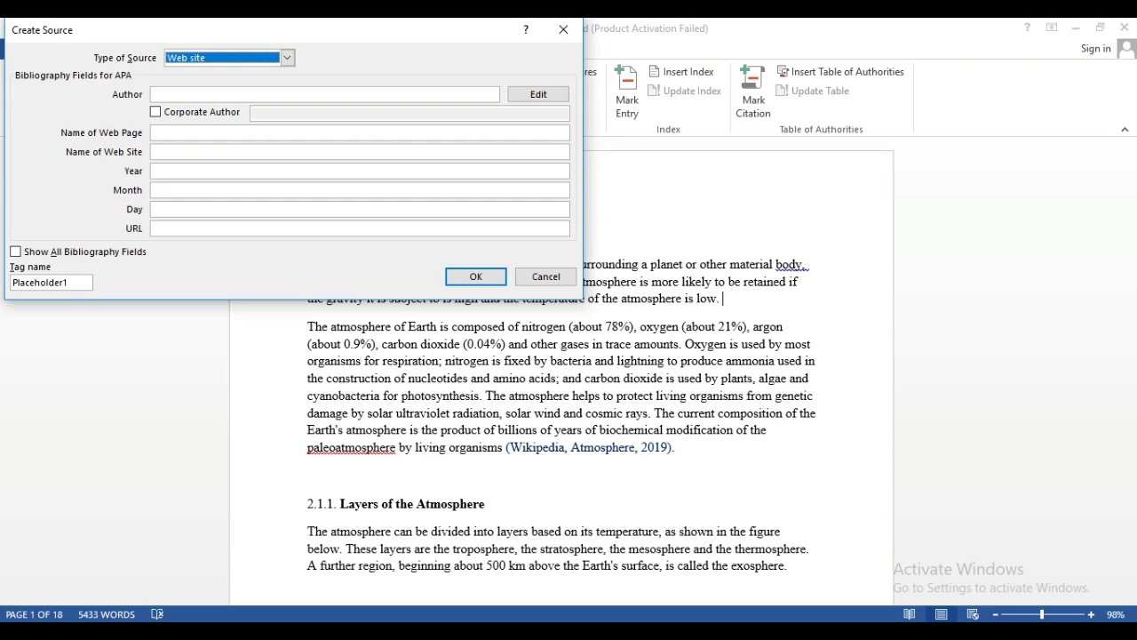
# Enter the author's name, page 'Global Warming in Africa', site loveofnature.org and year 2020
pyautogui.click(153, 94)
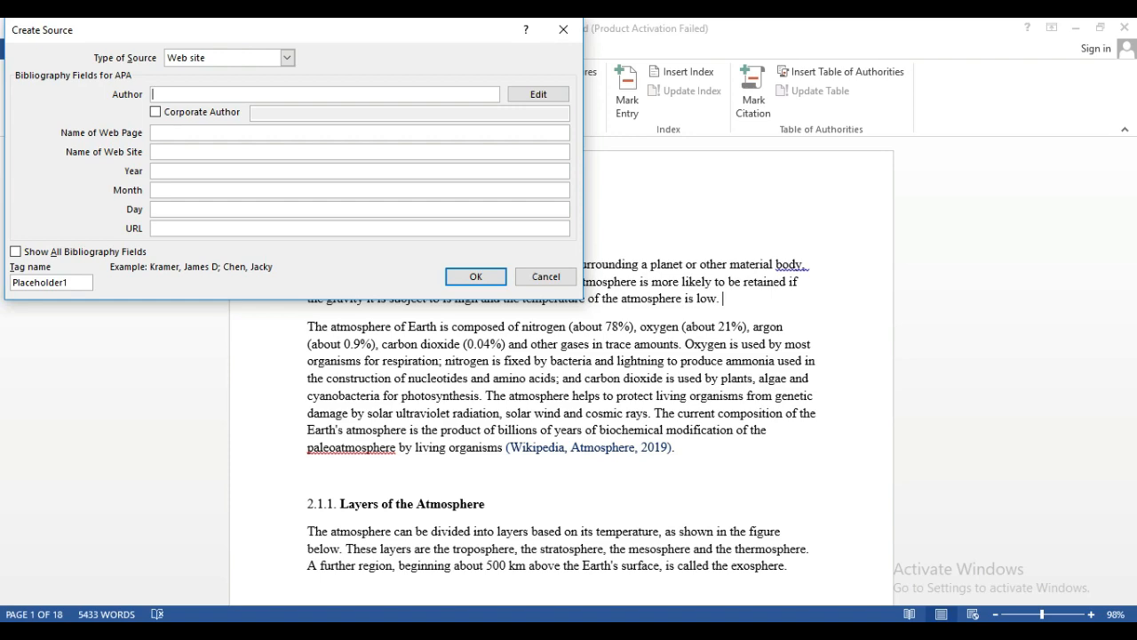
pyautogui.write('Owolabi Emmanuel')
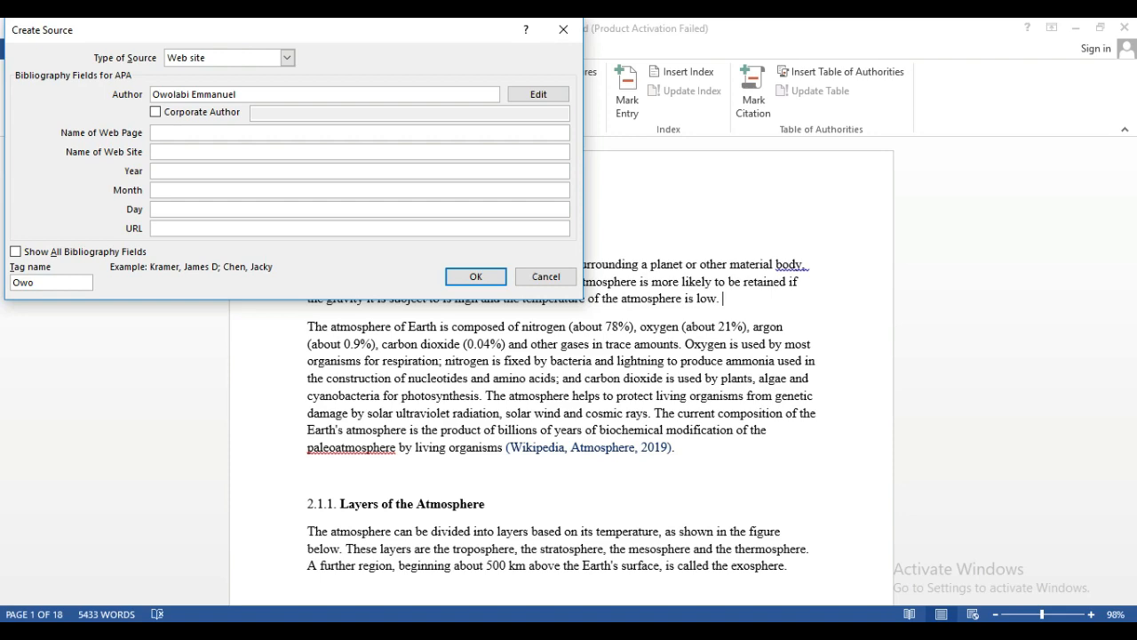
pyautogui.click(152, 132)
pyautogui.write('Global War')
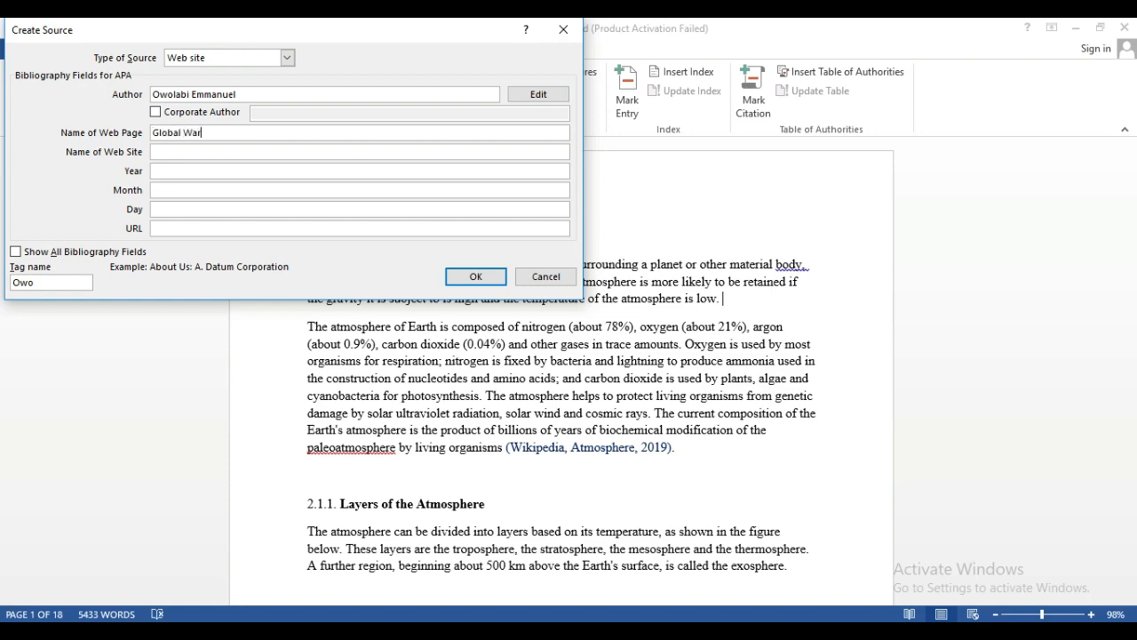
pyautogui.write('ming in Africa')
pyautogui.press('Tab')
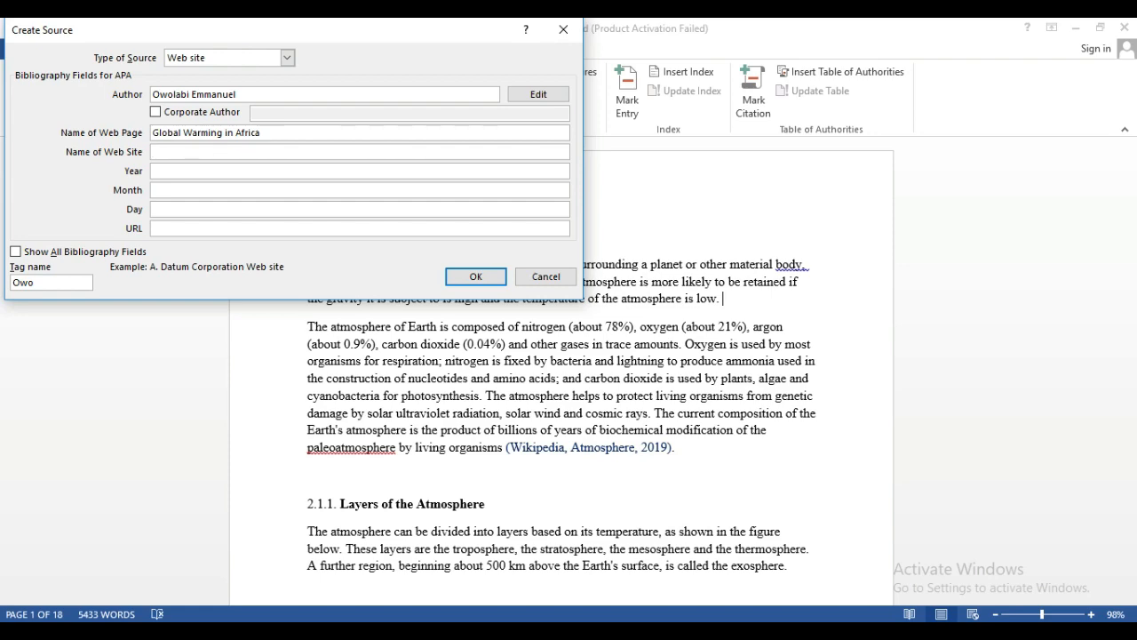
pyautogui.write('loveofnature.org')
pyautogui.press('Tab')
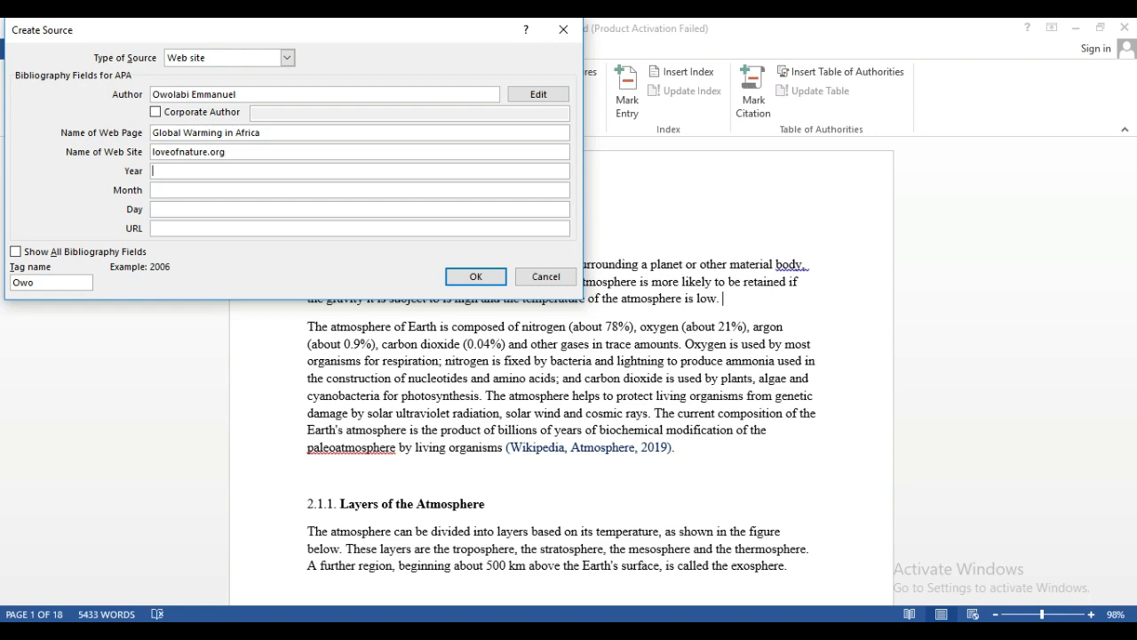
pyautogui.write('2020')
# Copy the site name into the URL field, add the missing 'l', and insert the citation
pyautogui.click(196, 229)
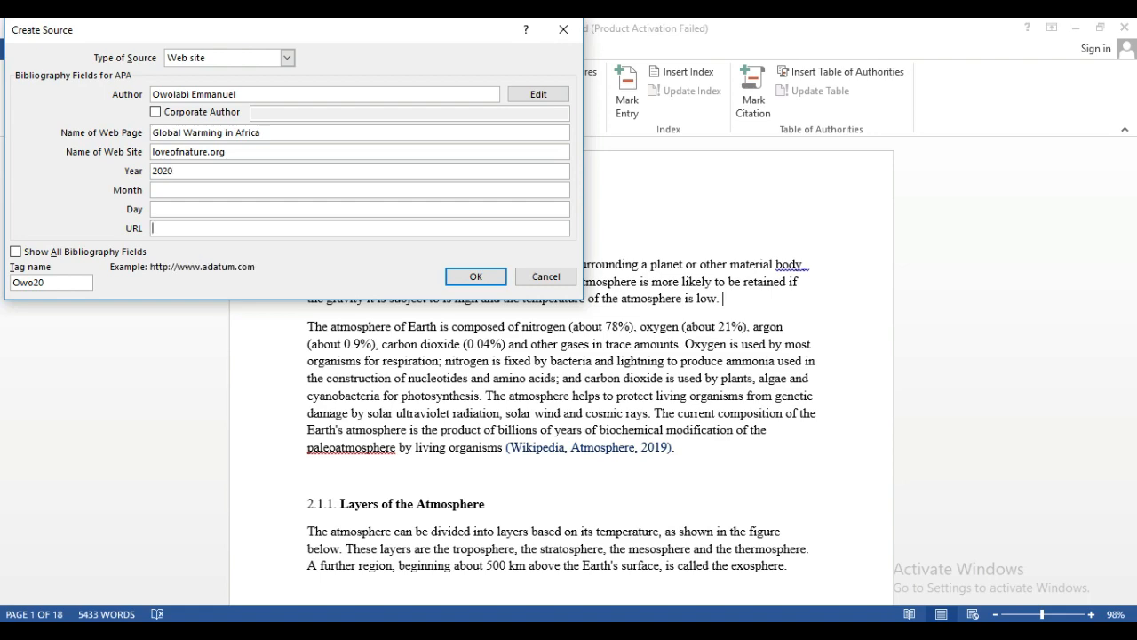
pyautogui.click(227, 152)
pyautogui.moveTo(228, 152); pyautogui.dragTo(153, 152)
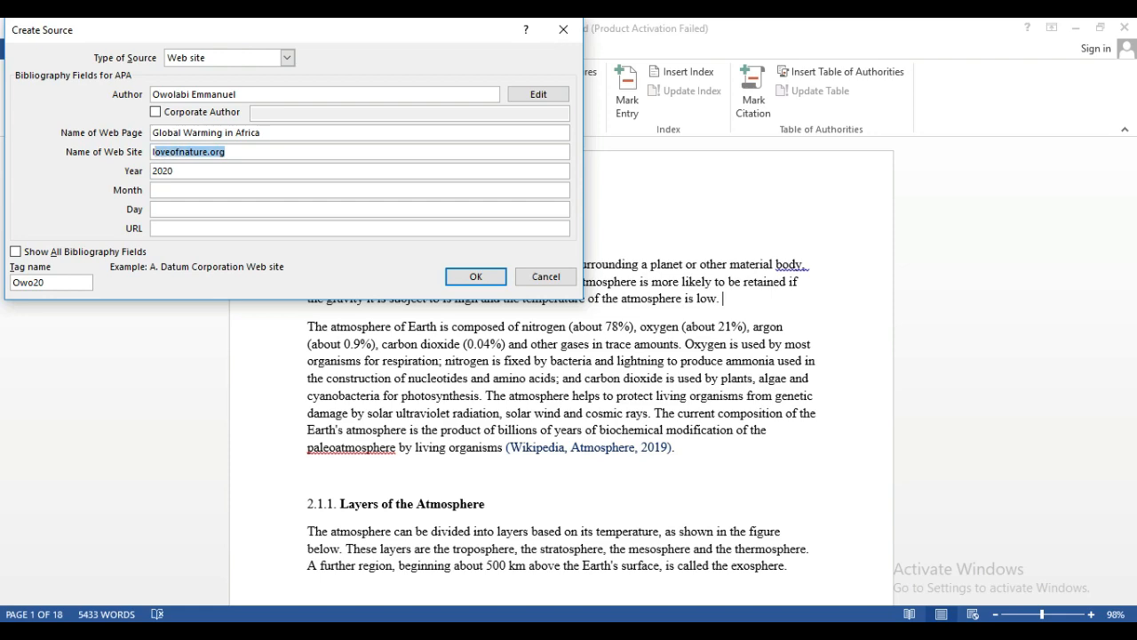
pyautogui.hotkey('ctrl', 'c')
pyautogui.click(196, 228)
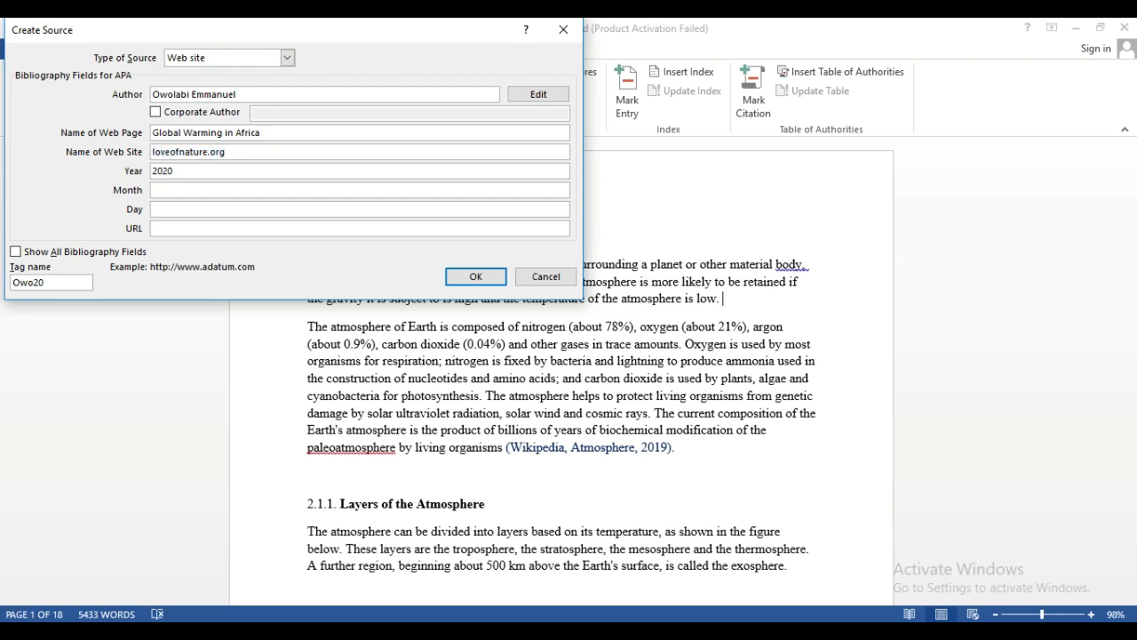
pyautogui.hotkey('ctrl', 'v')
pyautogui.write('l')
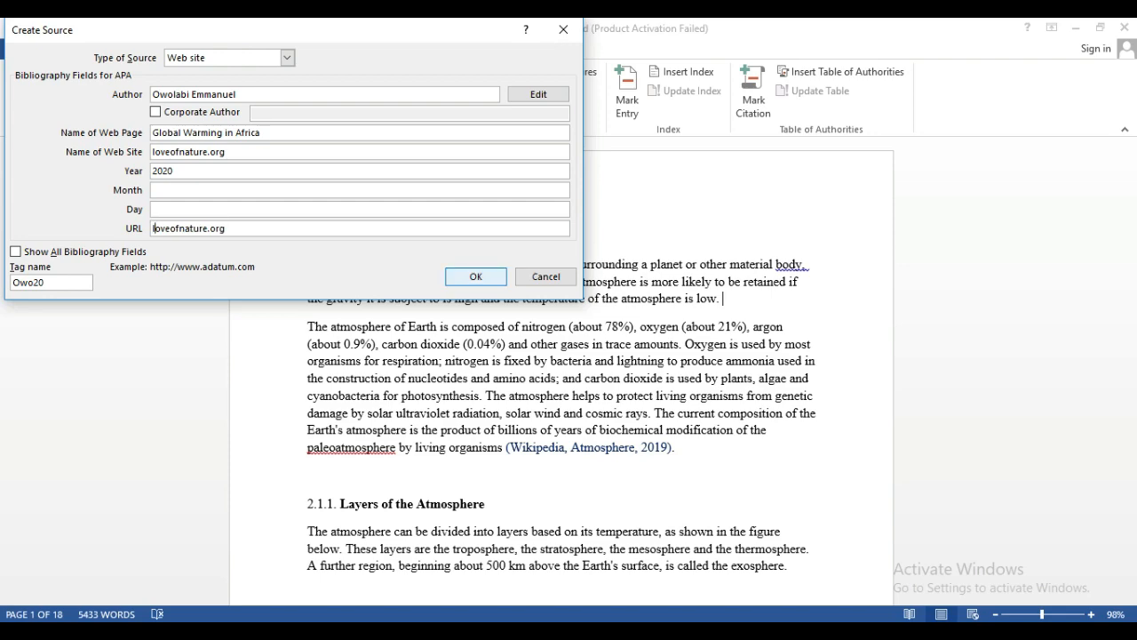
pyautogui.click(475, 276)
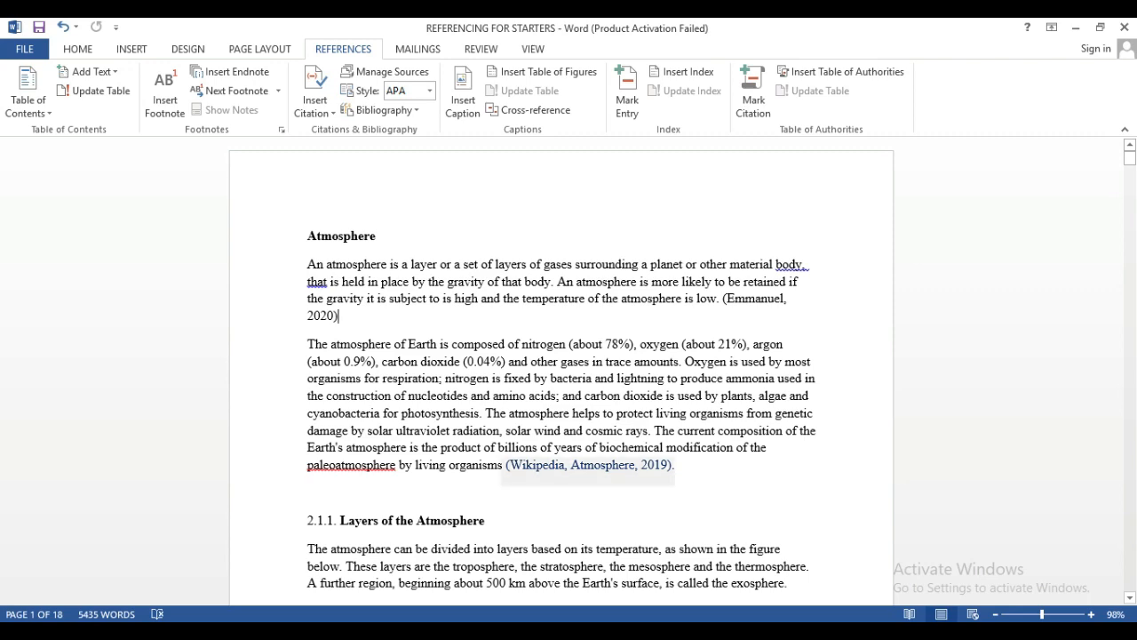
pyautogui.click(635, 465)
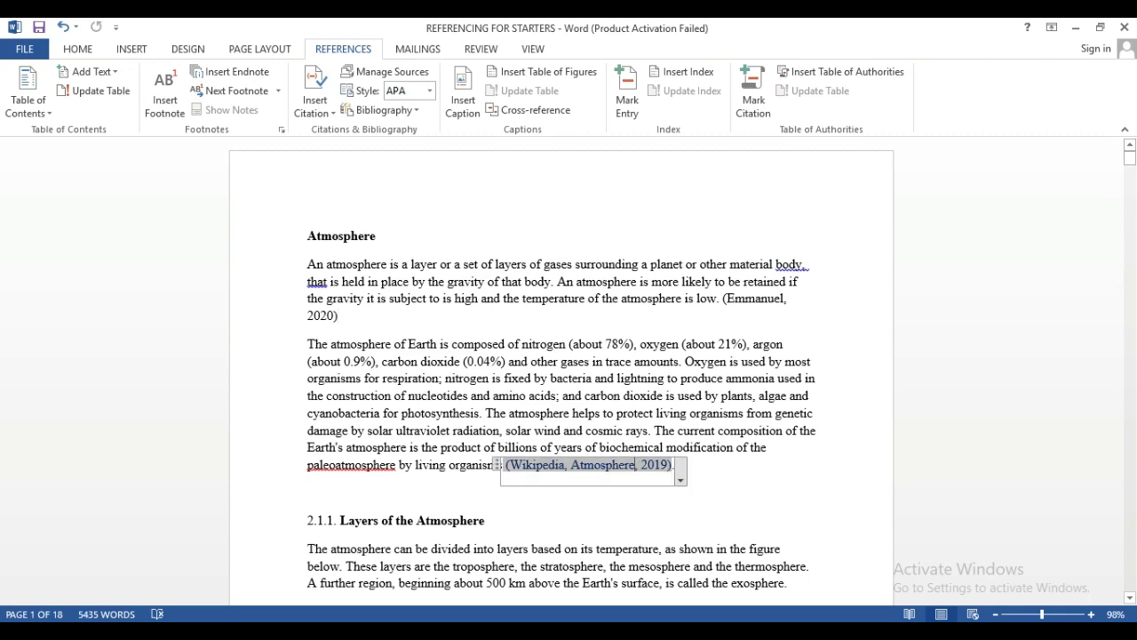
pyautogui.click(680, 480)
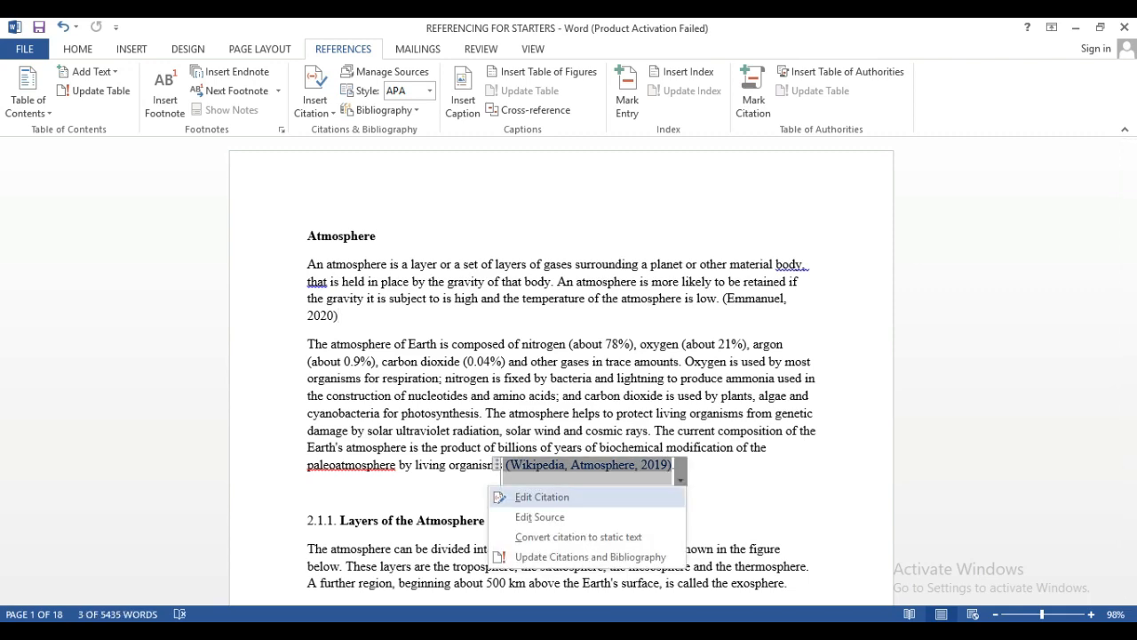
pyautogui.click(539, 516)
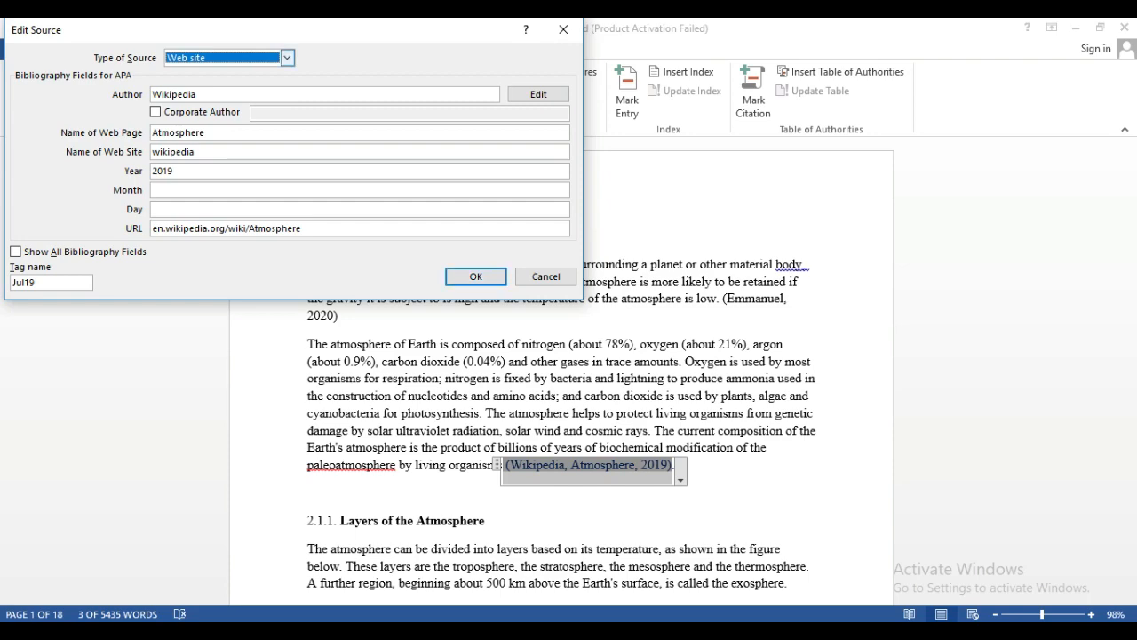
pyautogui.click(287, 58)
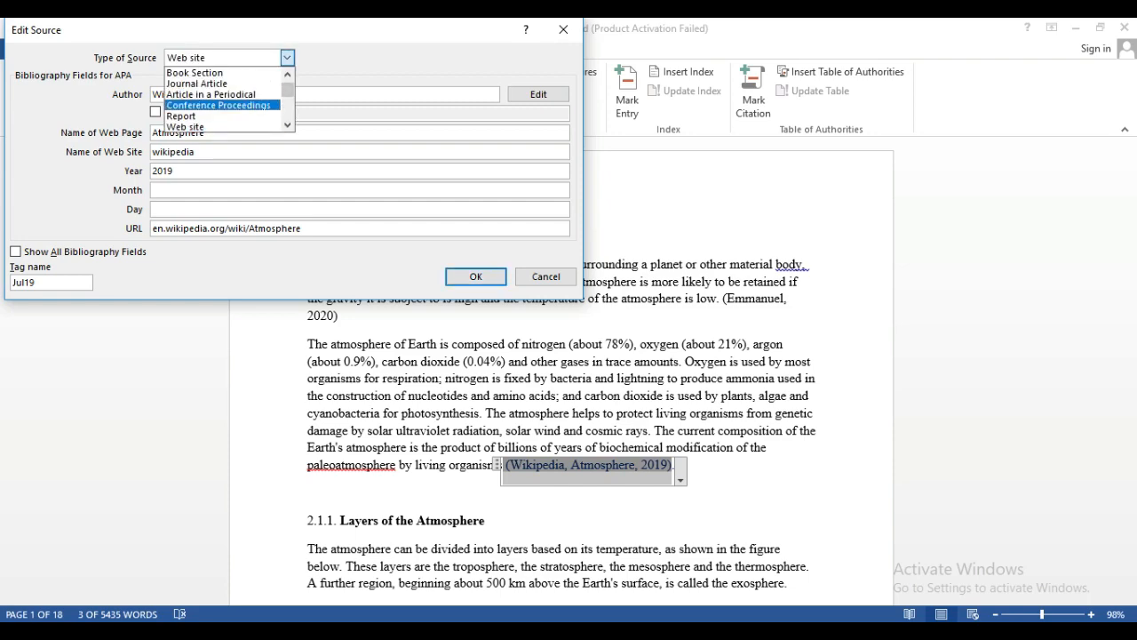
pyautogui.click(477, 276)
# Scroll down to CAUSES OF CLIMATE CHANGE and select the October 2009 journal citation
pyautogui.scroll(-1, 477, 293)
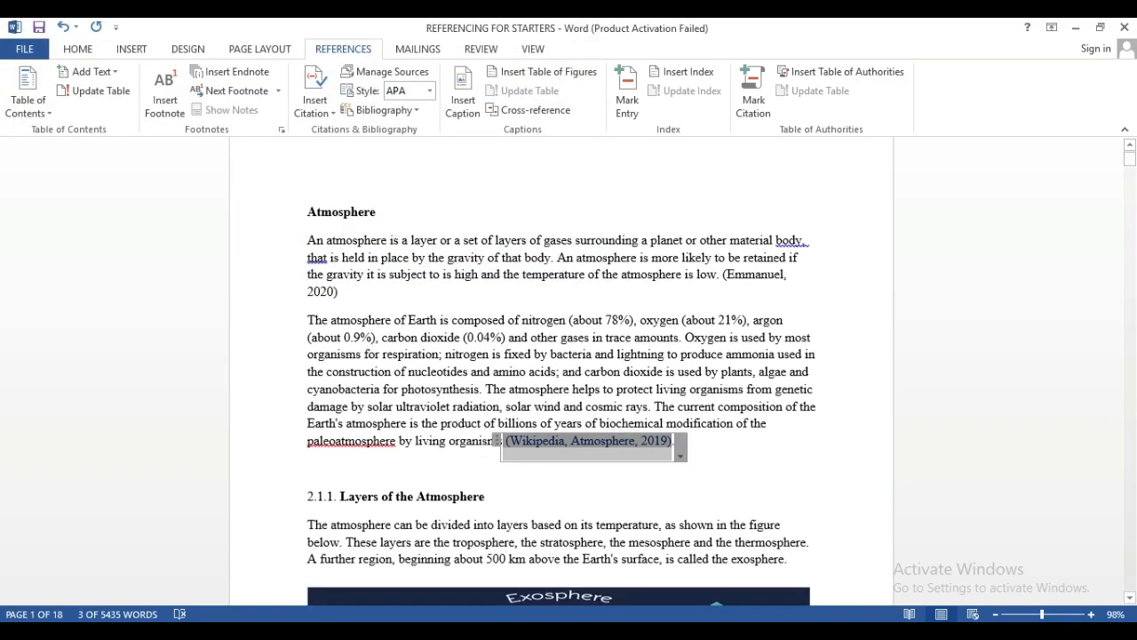
pyautogui.scroll(-15, 562, 371)
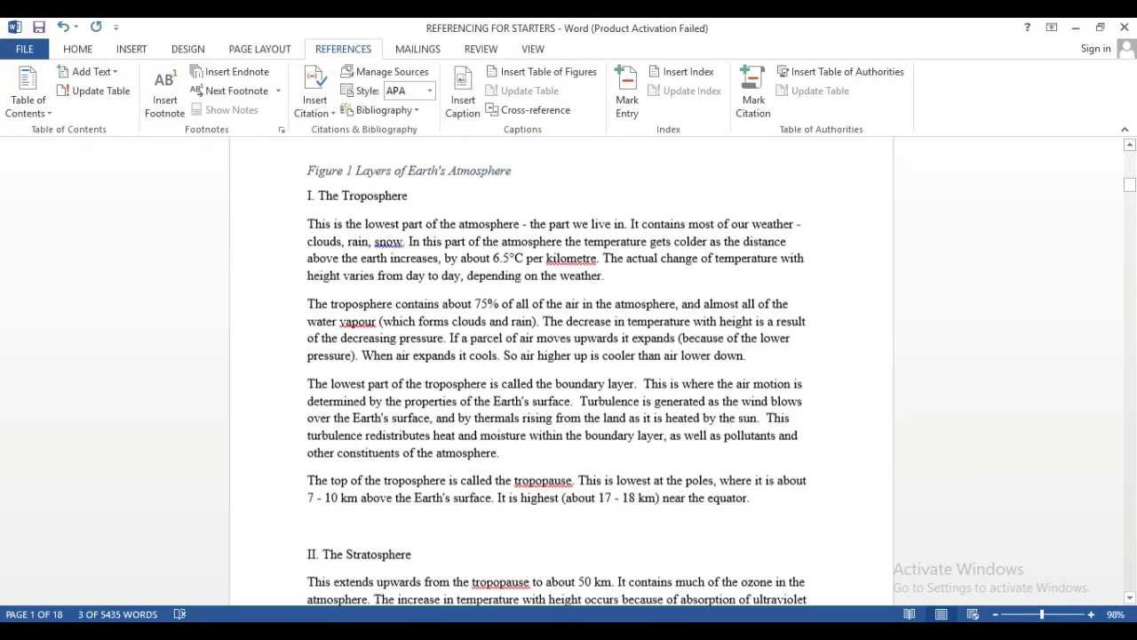
pyautogui.scroll(-10, 561, 371)
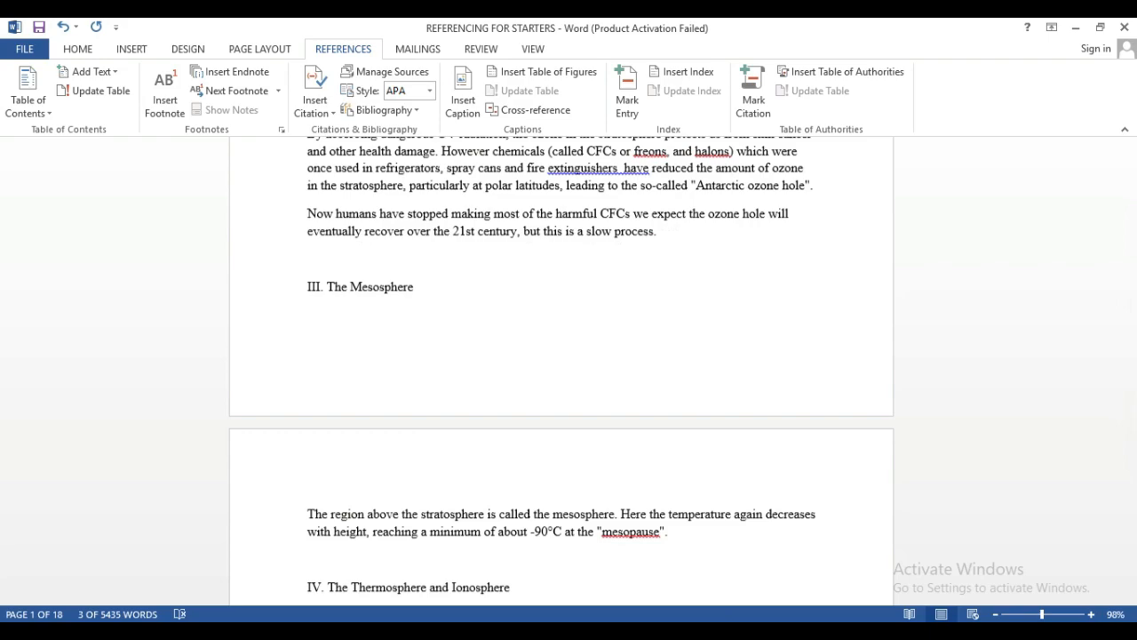
pyautogui.scroll(-12, 562, 371)
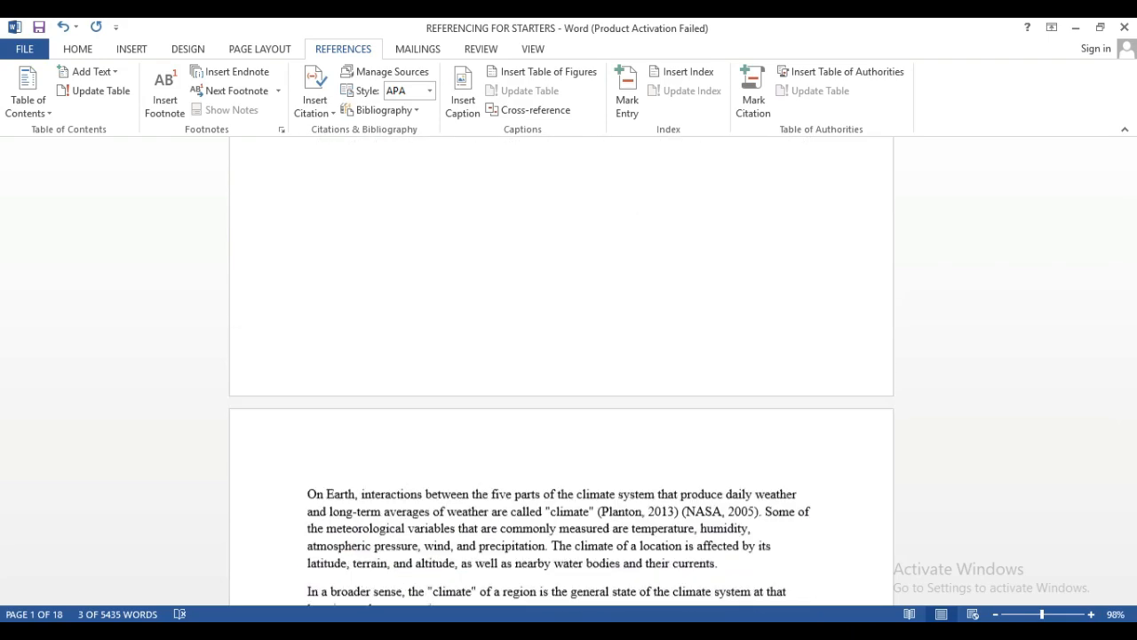
pyautogui.scroll(7, 562, 372)
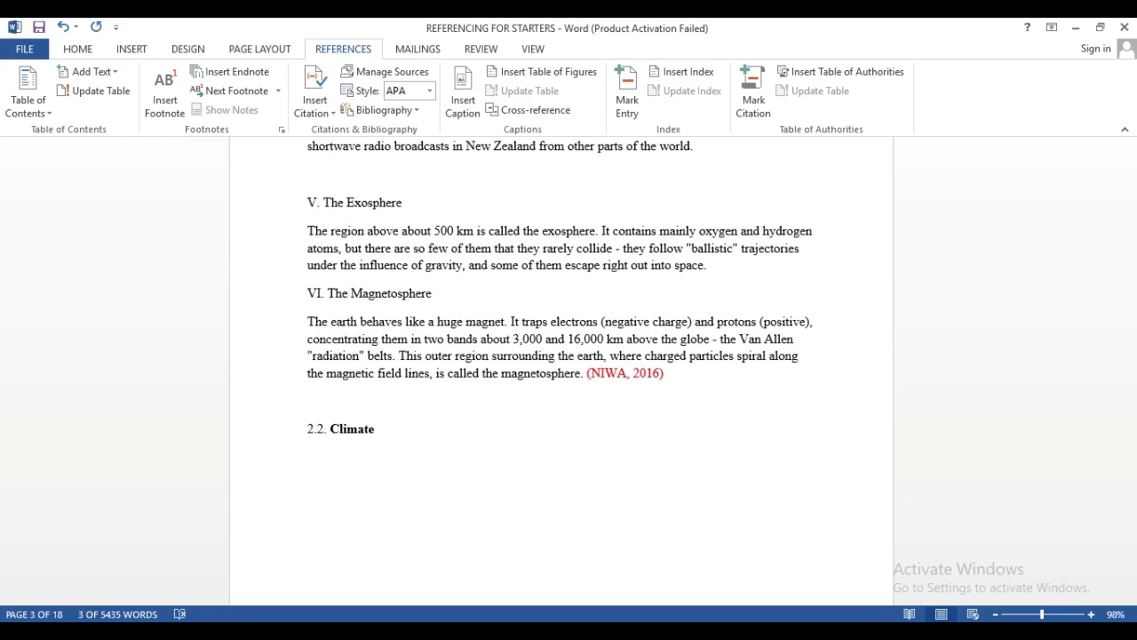
pyautogui.scroll(-5, 561, 372)
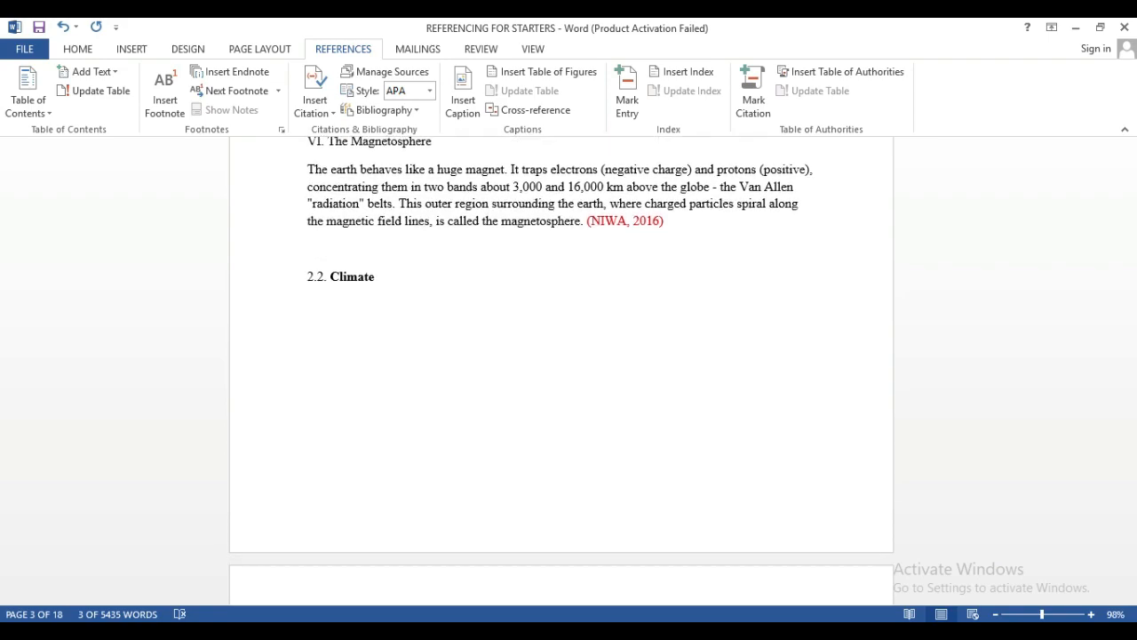
pyautogui.scroll(-10, 561, 372)
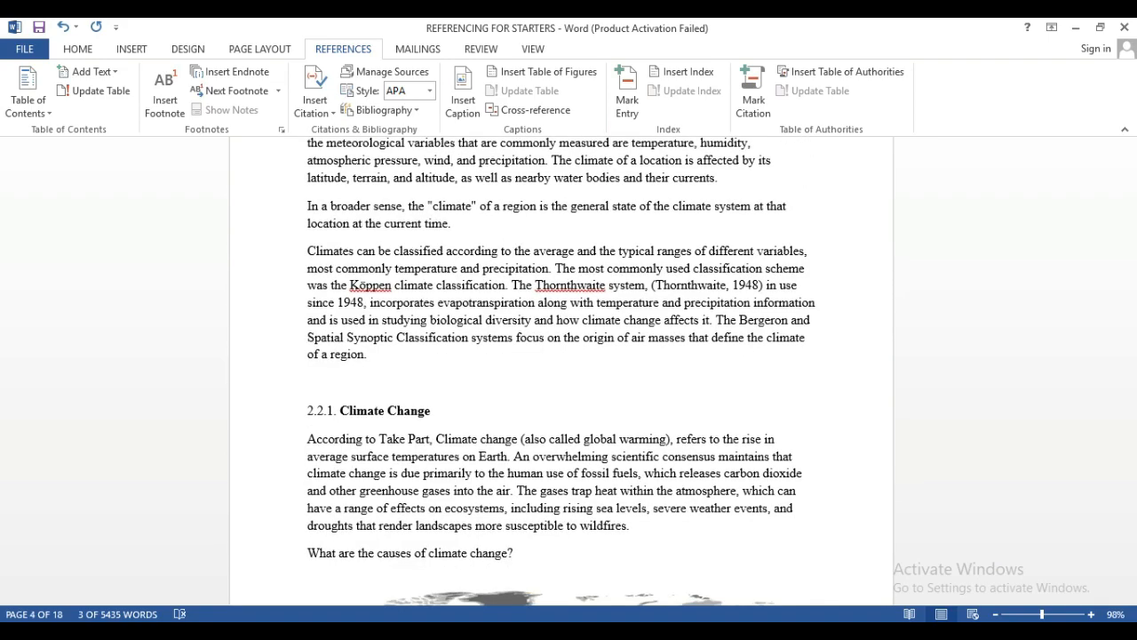
pyautogui.scroll(-12, 562, 372)
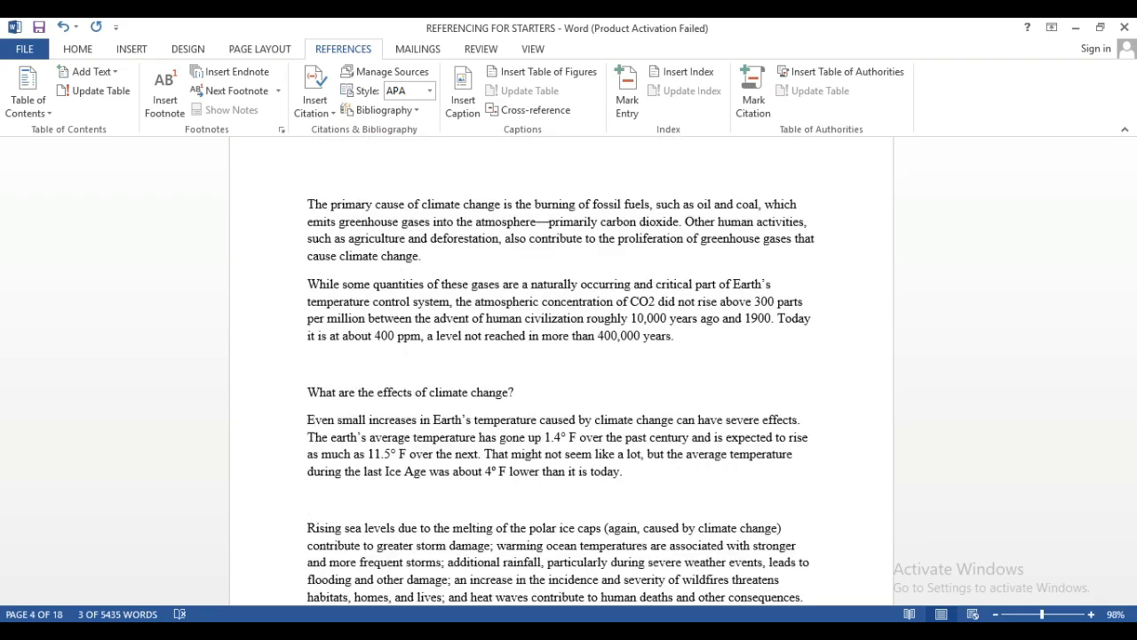
pyautogui.scroll(-3, 561, 371)
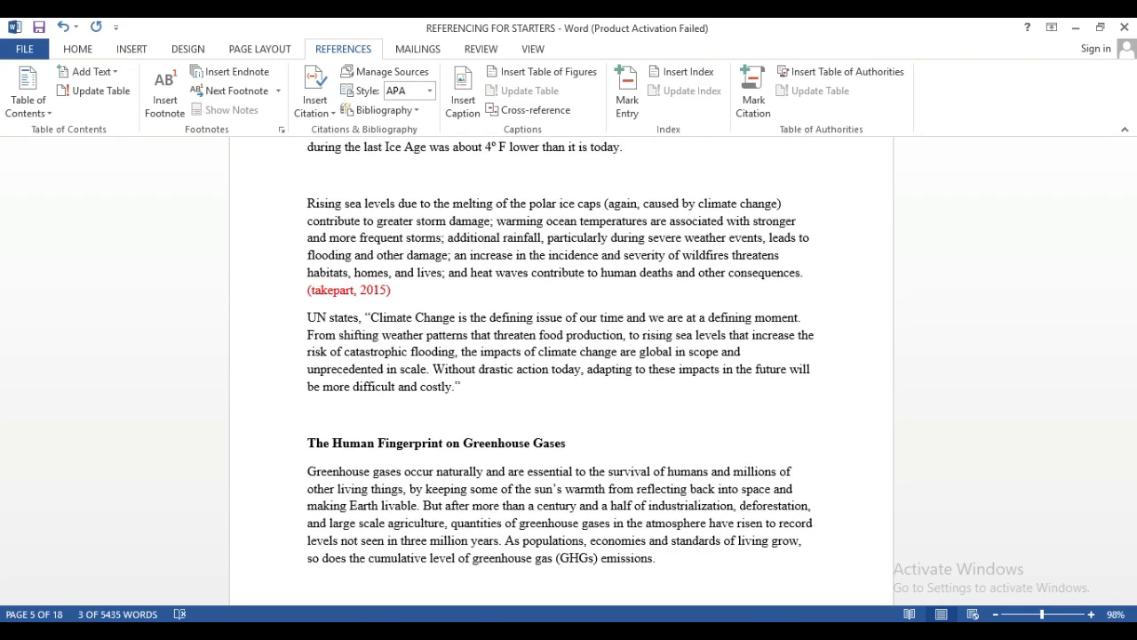
pyautogui.scroll(-3, 562, 372)
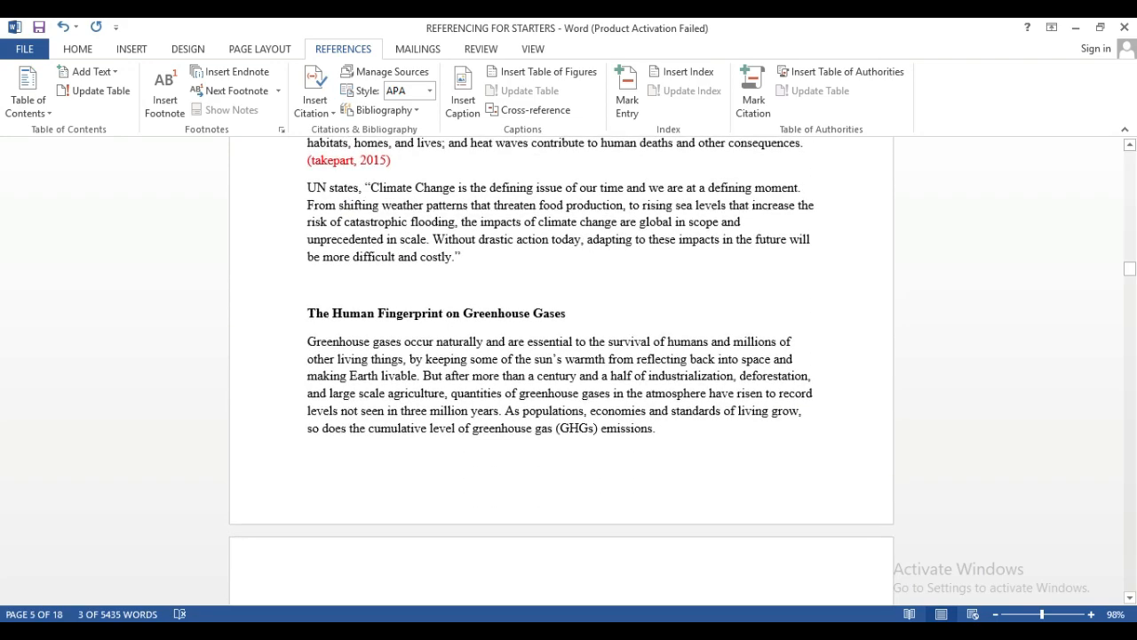
pyautogui.scroll(-9, 562, 372)
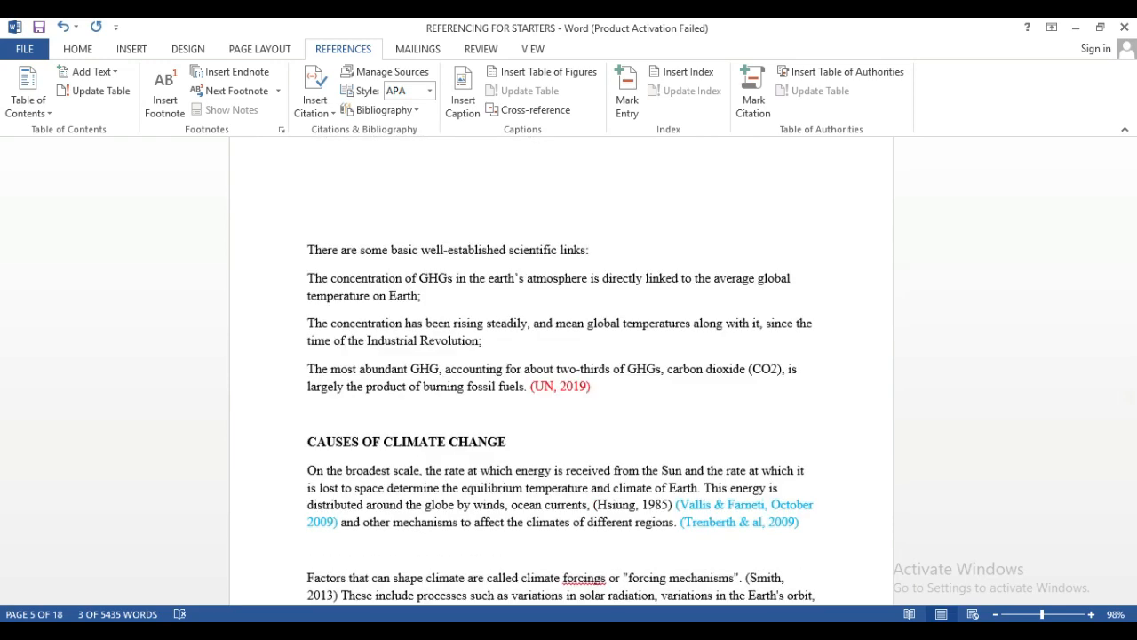
pyautogui.scroll(-3, 562, 371)
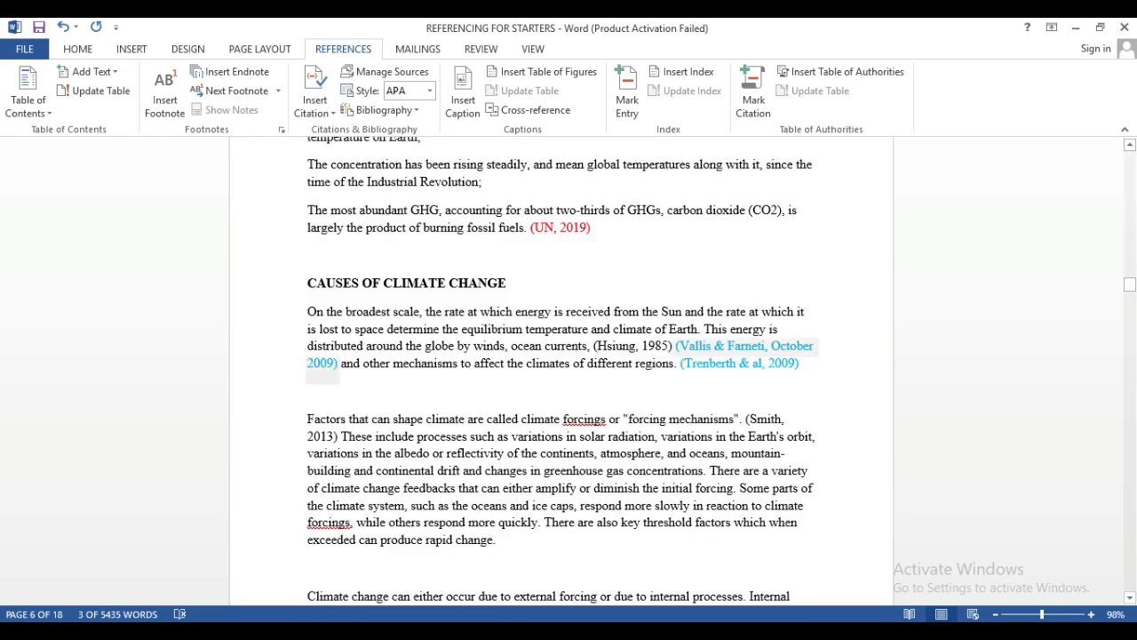
pyautogui.click(771, 346)
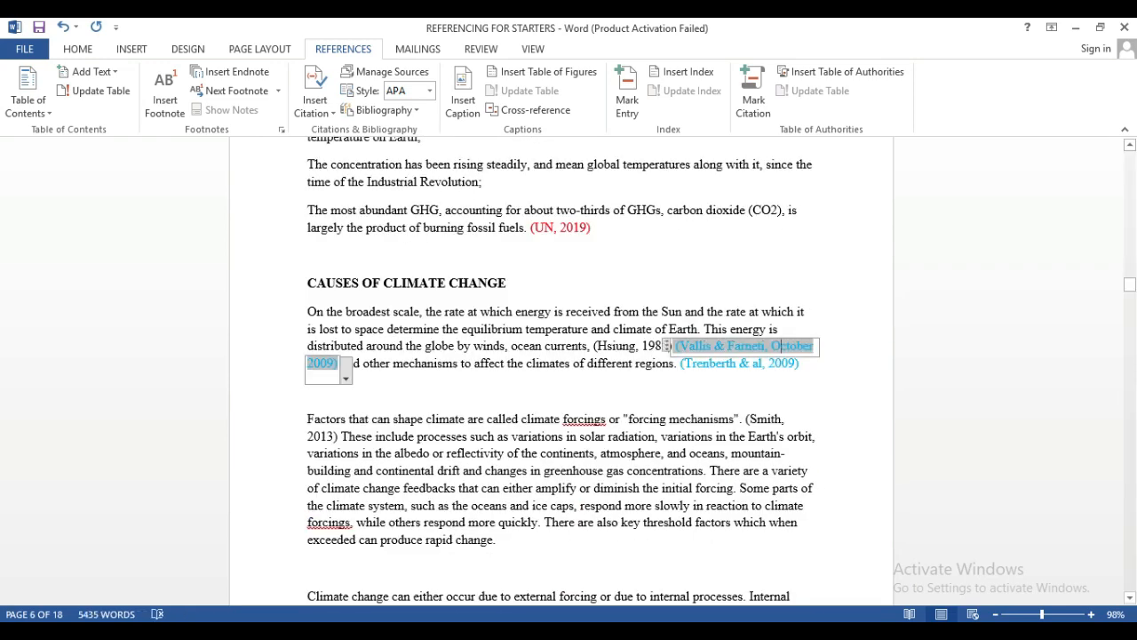
pyautogui.click(345, 377)
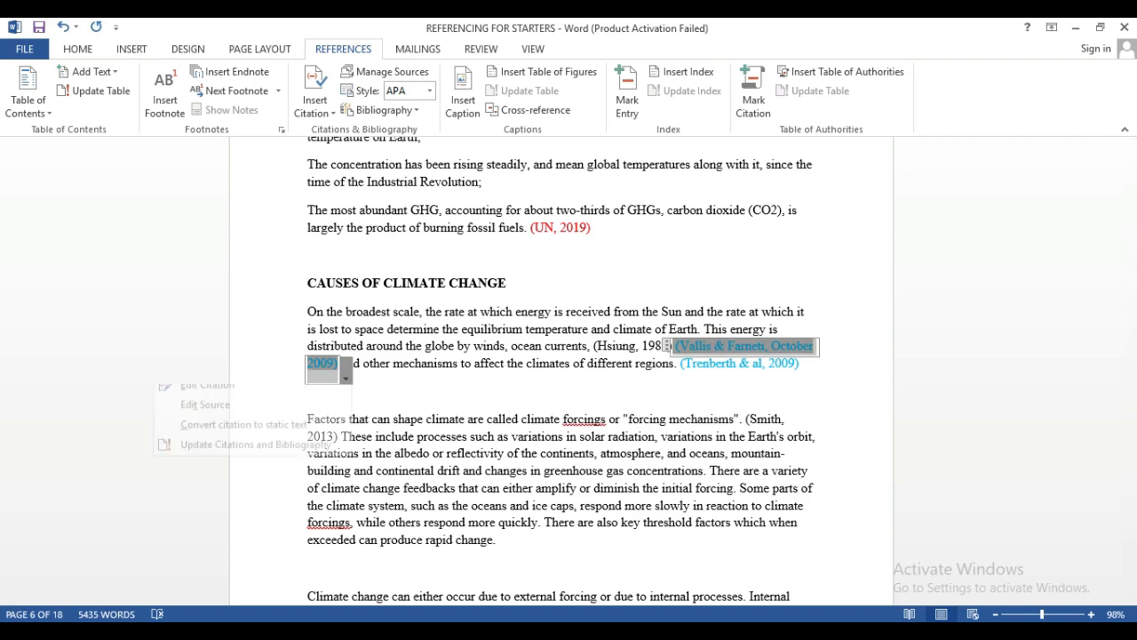
pyautogui.click(204, 415)
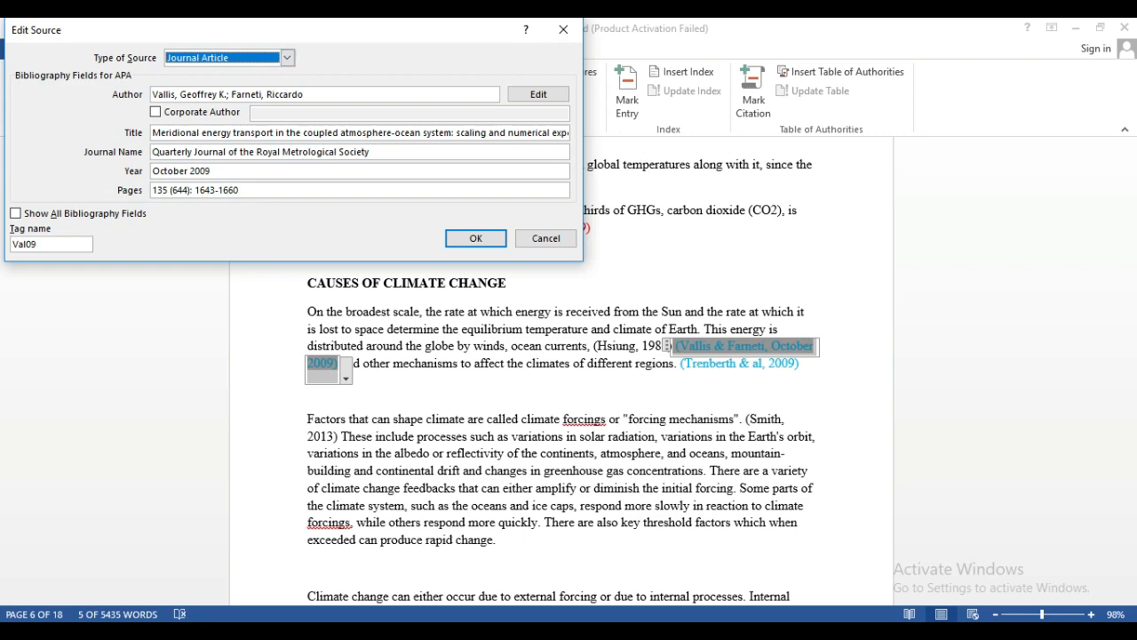
pyautogui.click(475, 238)
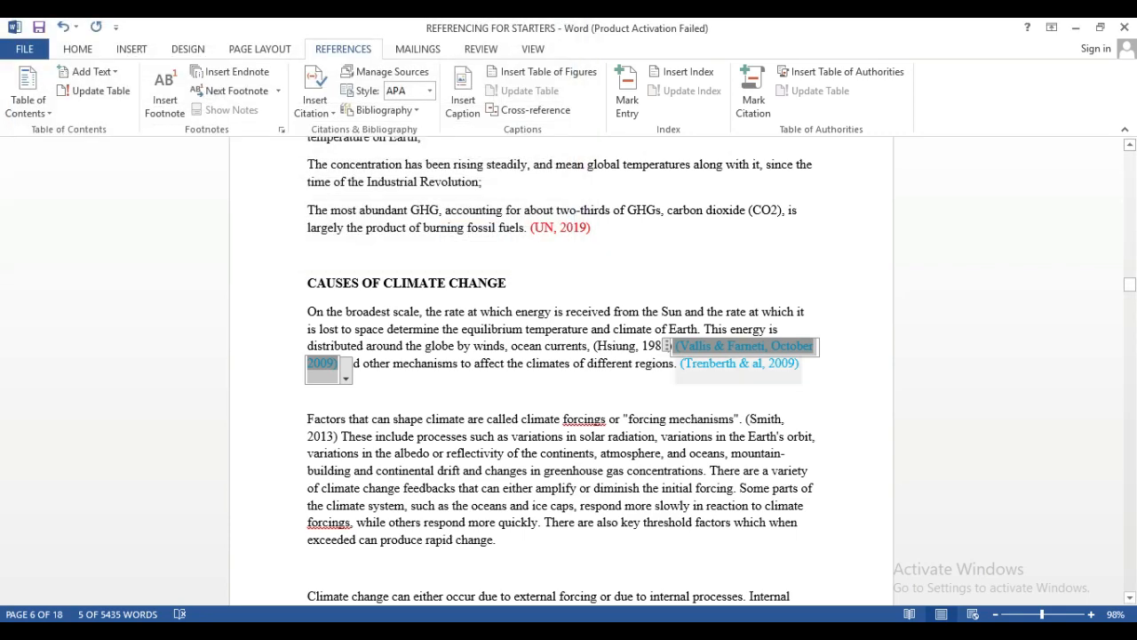
pyautogui.click(737, 363)
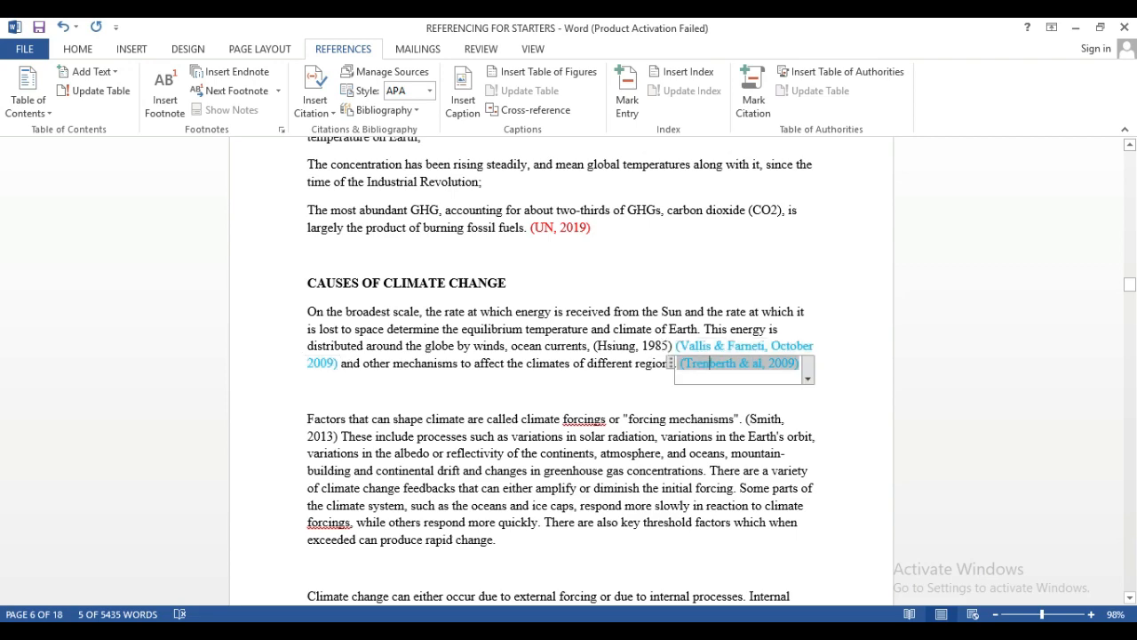
pyautogui.click(808, 378)
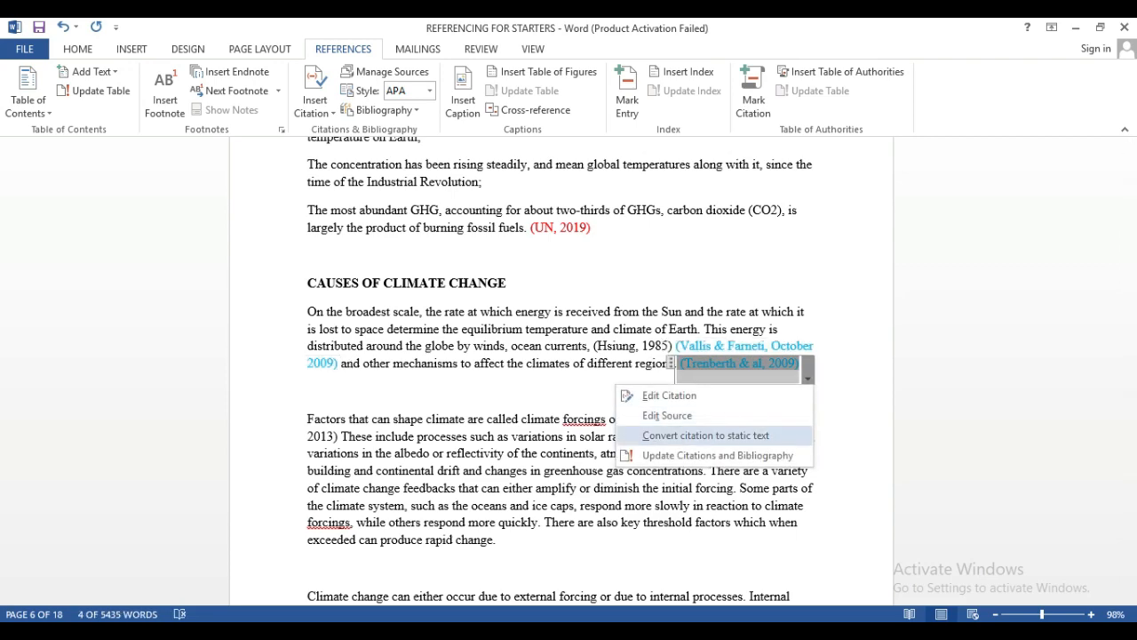
pyautogui.click(666, 415)
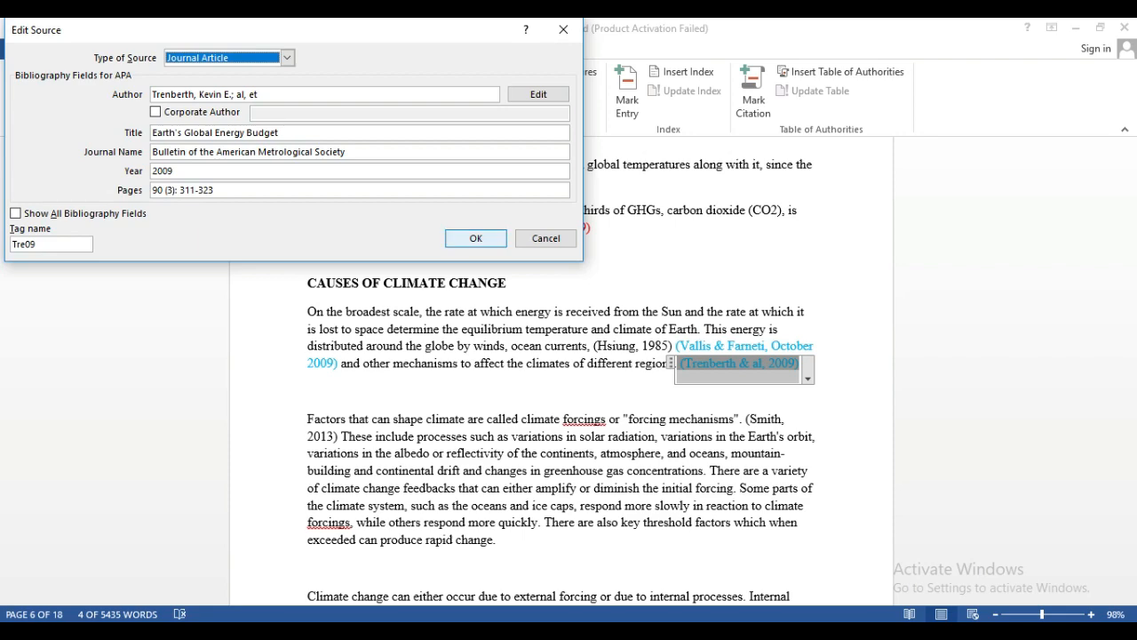
pyautogui.click(476, 238)
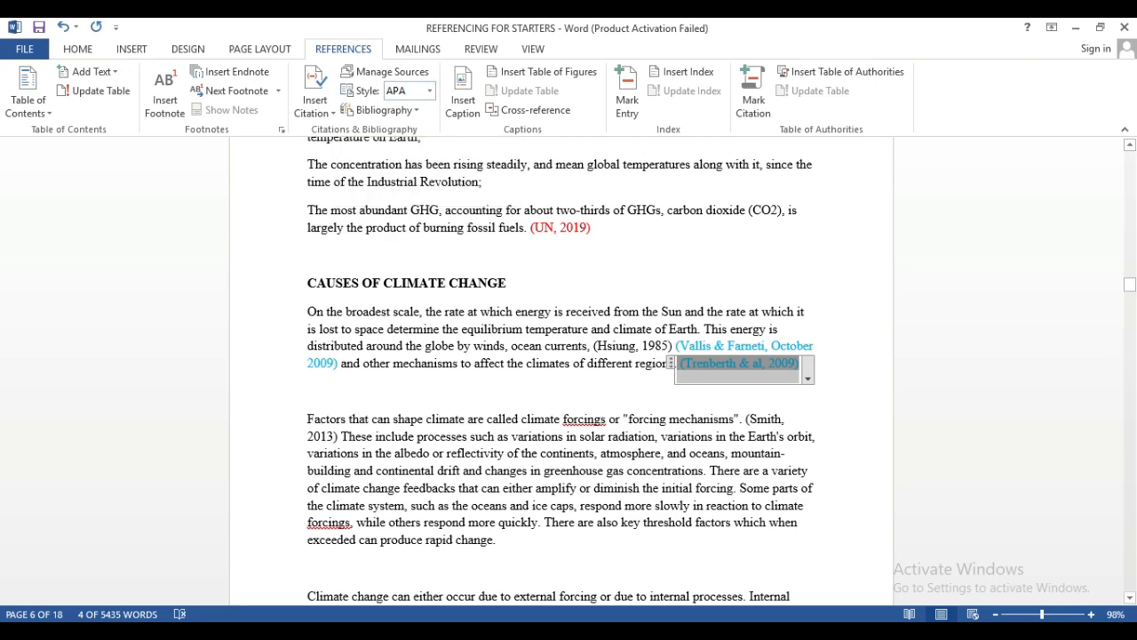
pyautogui.click(366, 391)
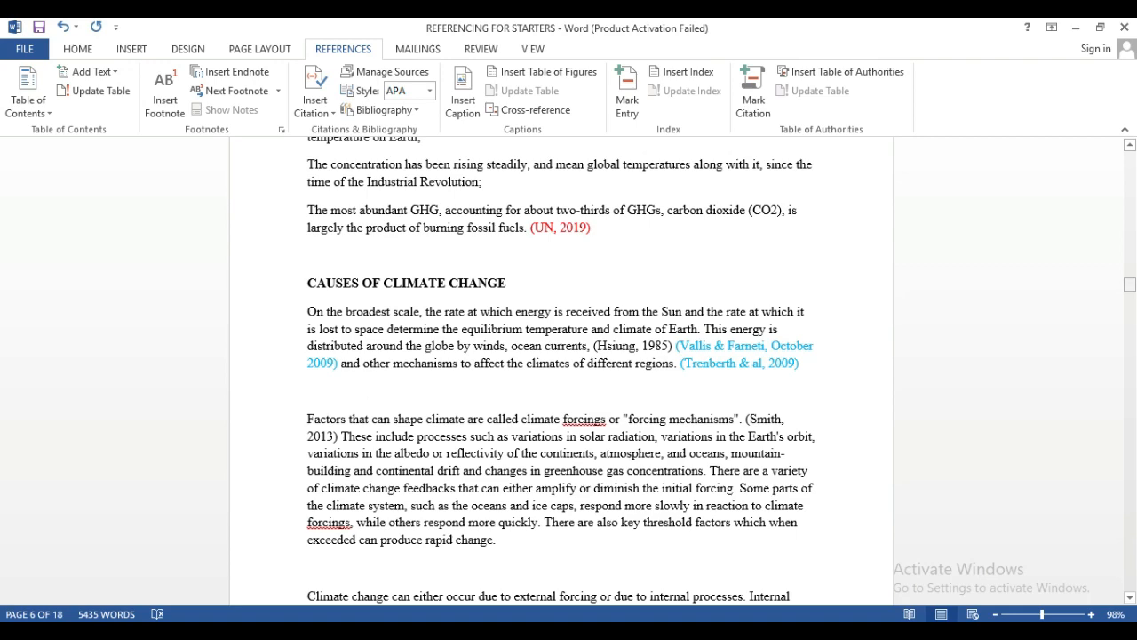
pyautogui.moveTo(1129, 284); pyautogui.dragTo(1130, 283)
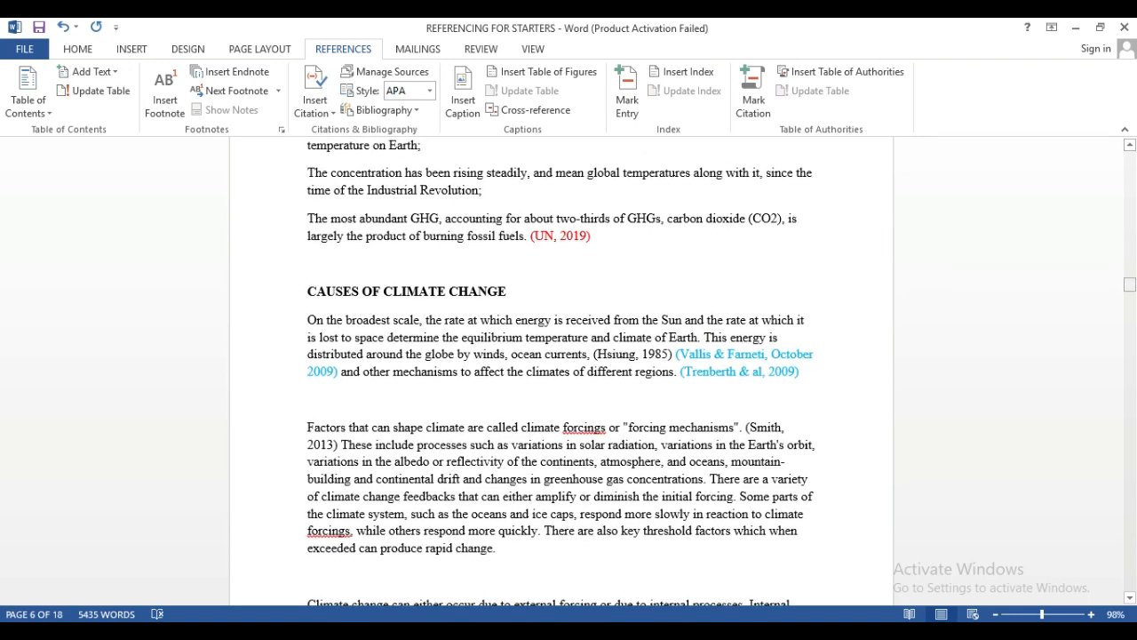
pyautogui.click(77, 49)
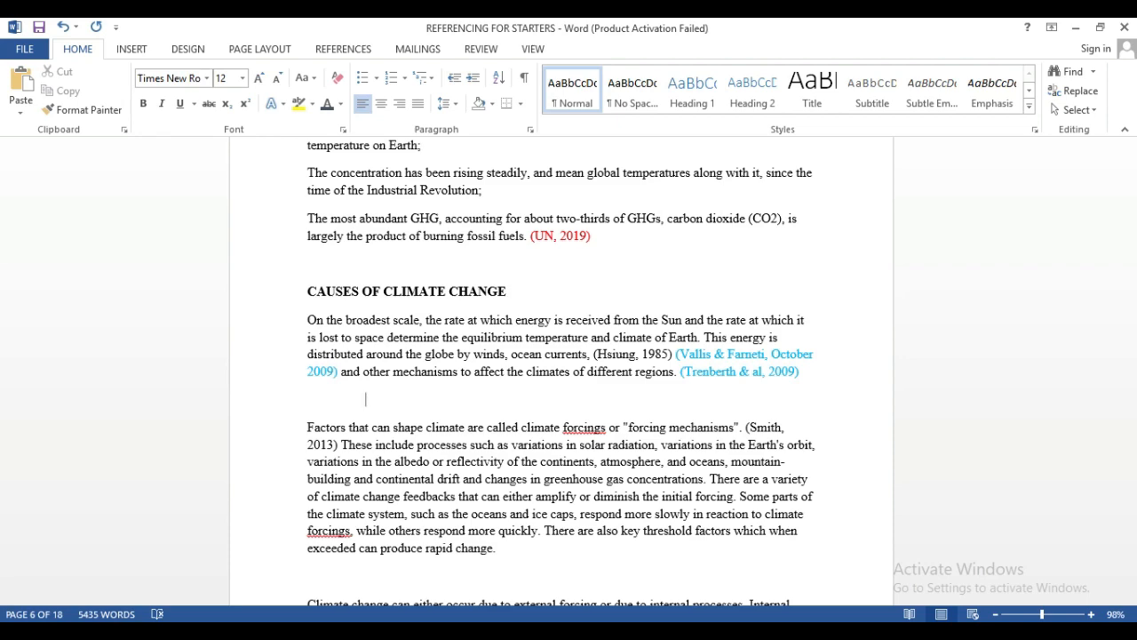
pyautogui.click(343, 49)
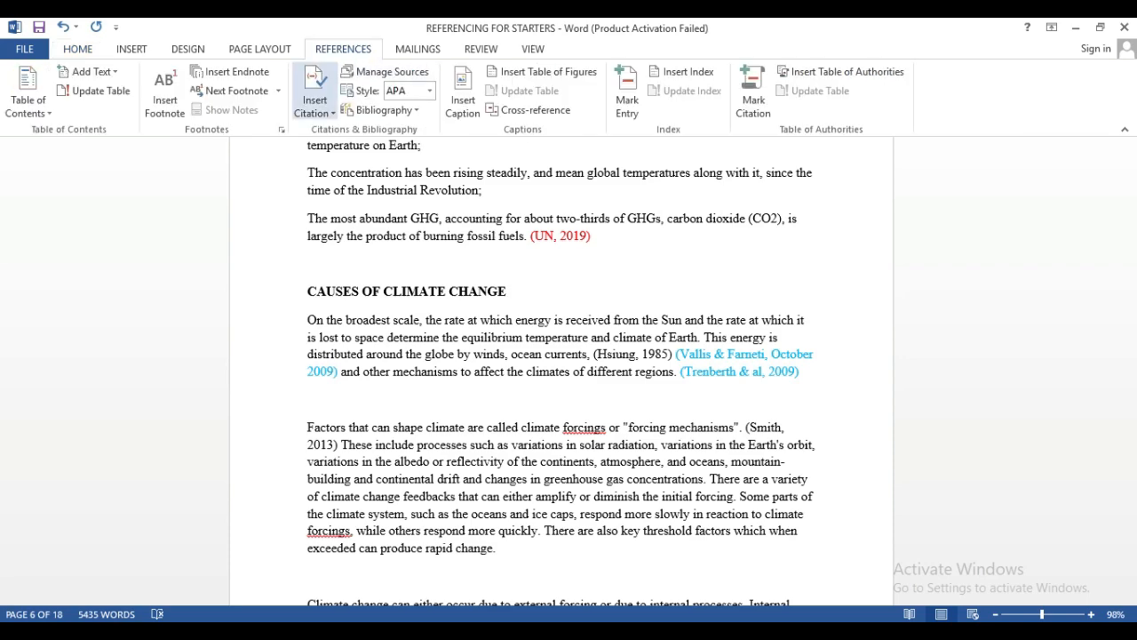
pyautogui.click(315, 98)
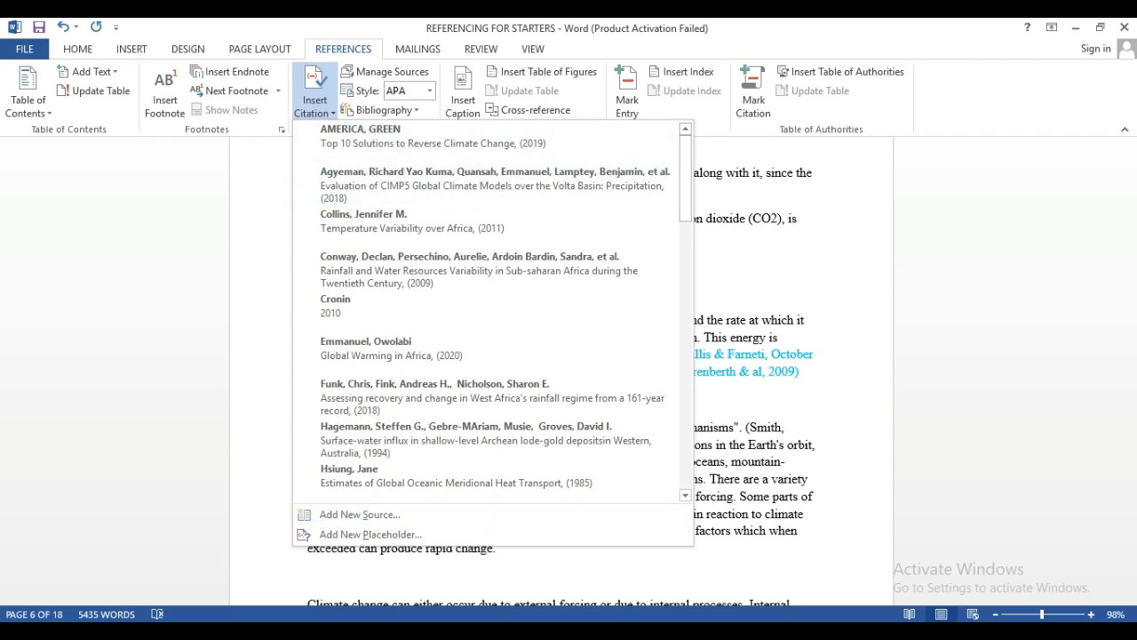
pyautogui.press('Escape')
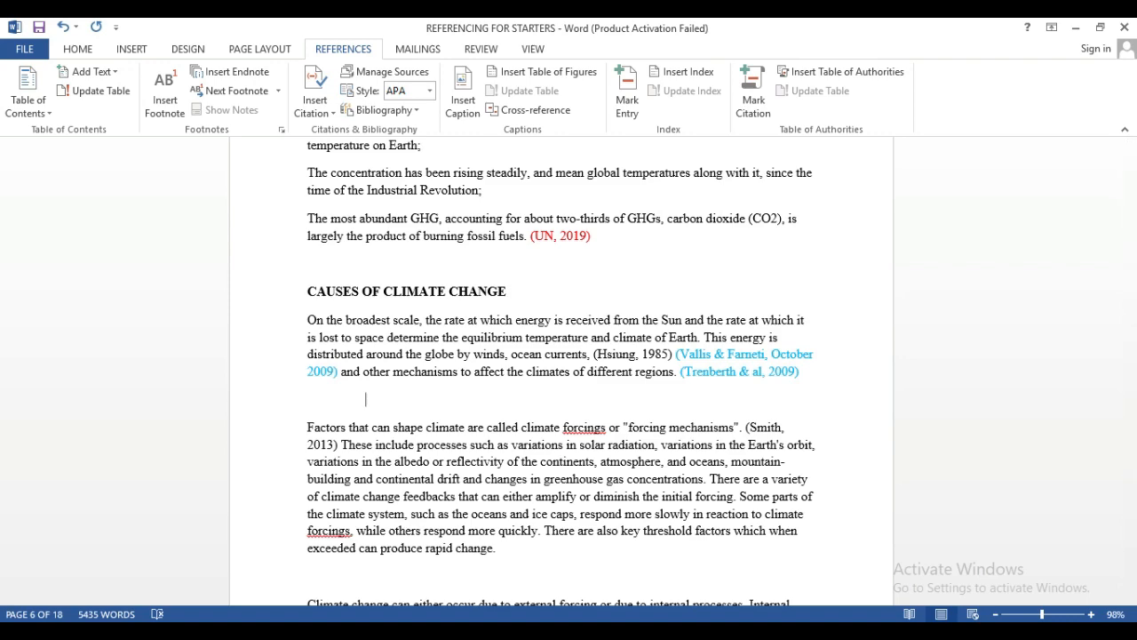
pyautogui.moveTo(758, 635)
pyautogui.click(664, 562)
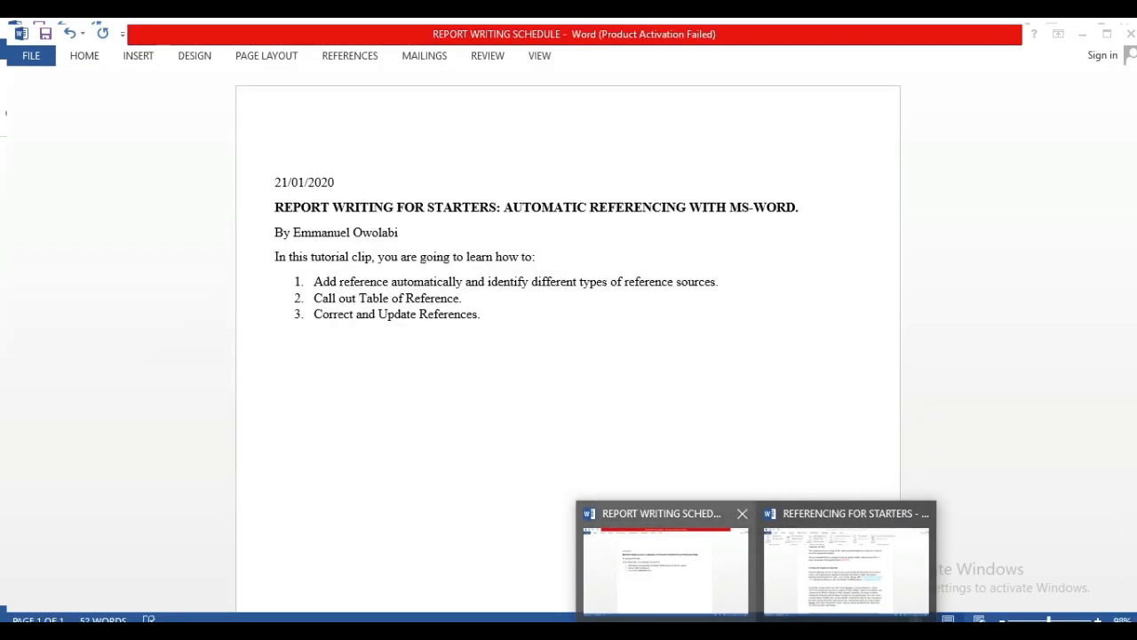
pyautogui.click(658, 560)
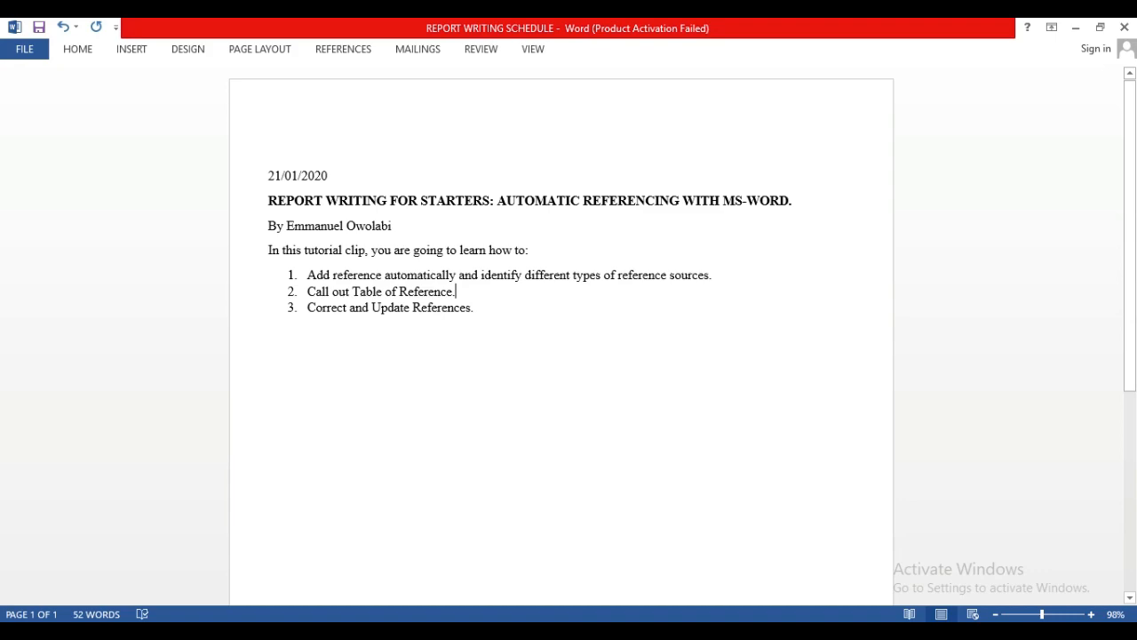
pyautogui.click(756, 633)
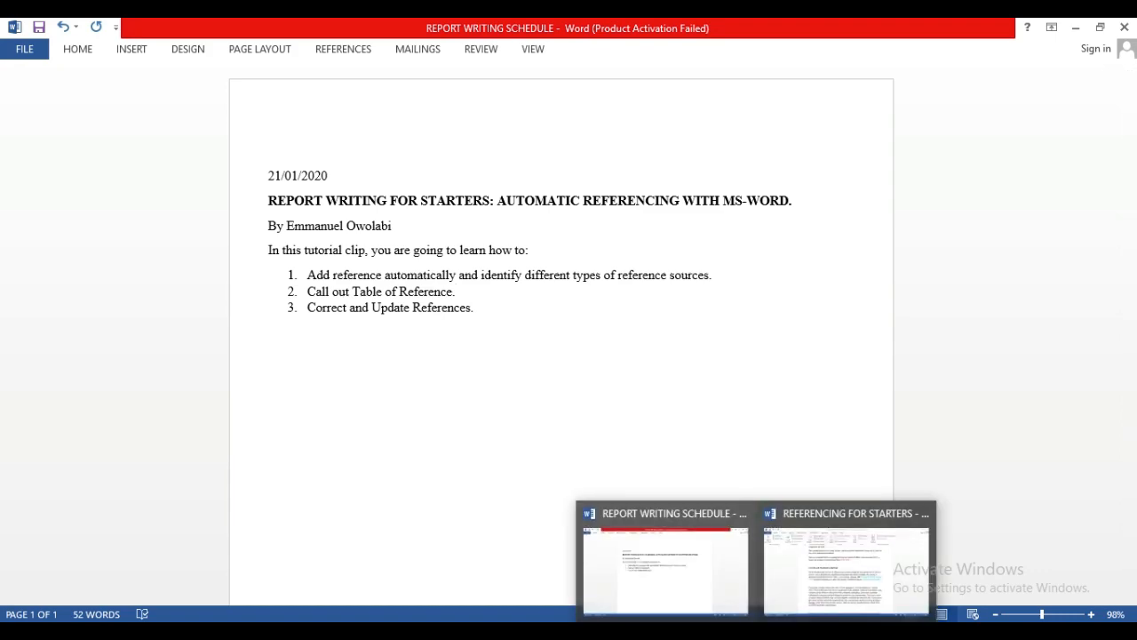
pyautogui.click(847, 560)
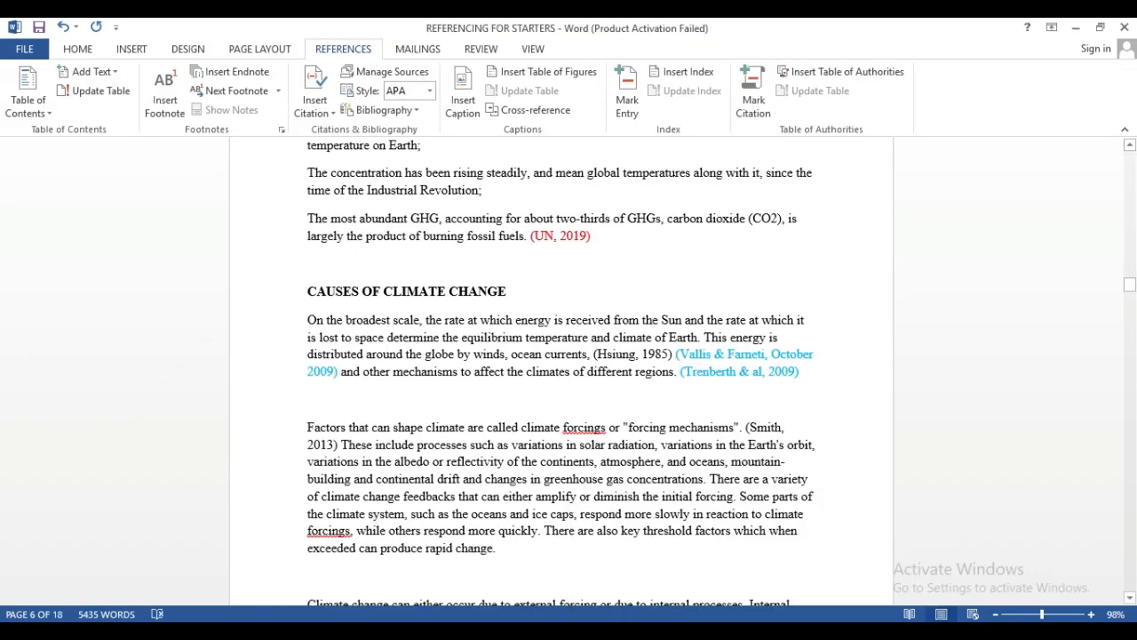
# Insert blank lines between '10. Plate tectonics' and the EFFECTS OF CLIMATE CHANGE heading
pyautogui.scroll(-6, 561, 371)
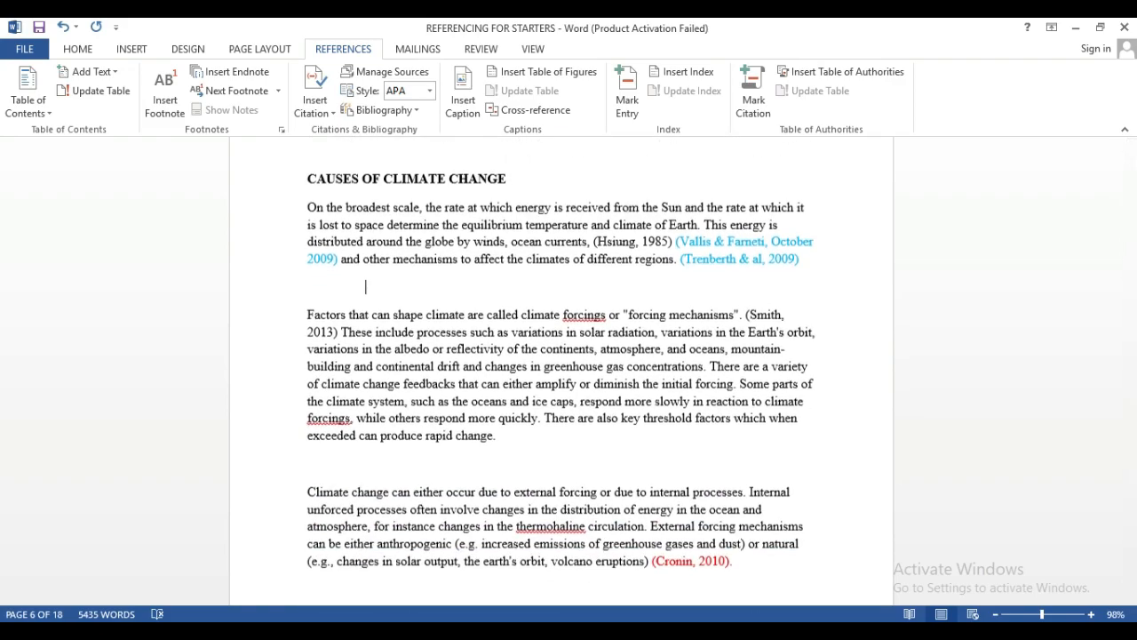
pyautogui.scroll(-9, 561, 371)
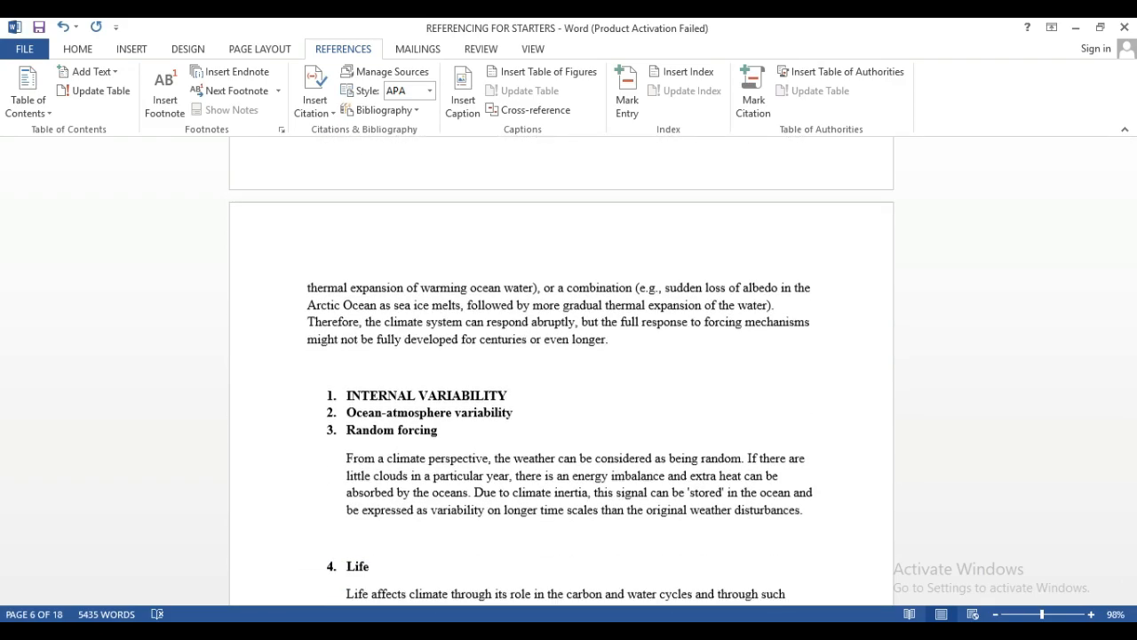
pyautogui.scroll(-12, 561, 371)
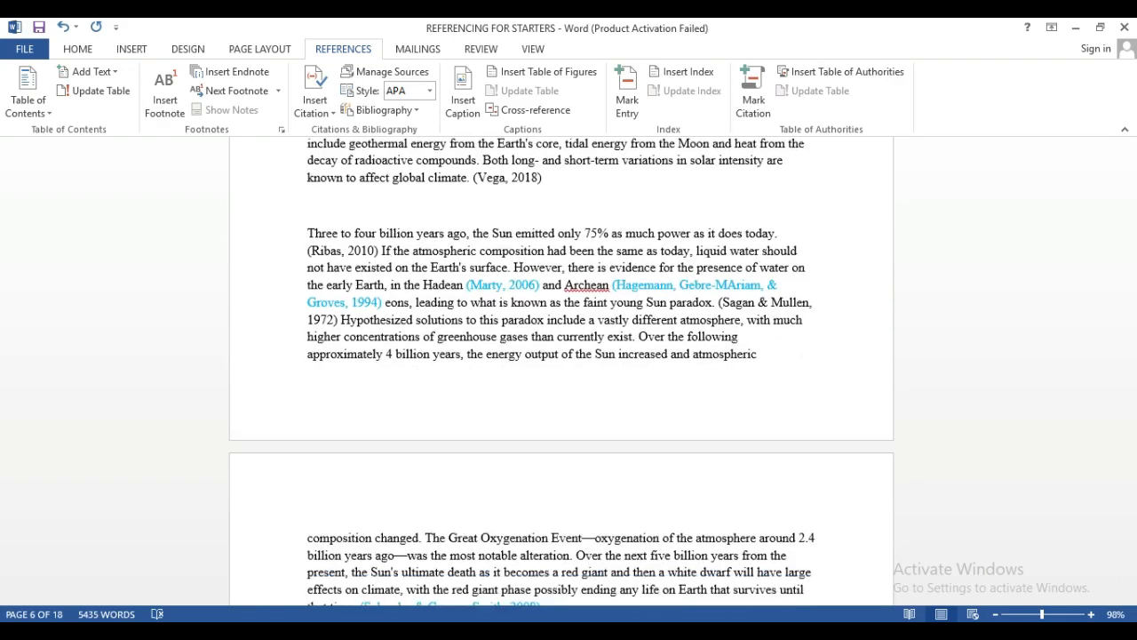
pyautogui.scroll(-5, 561, 371)
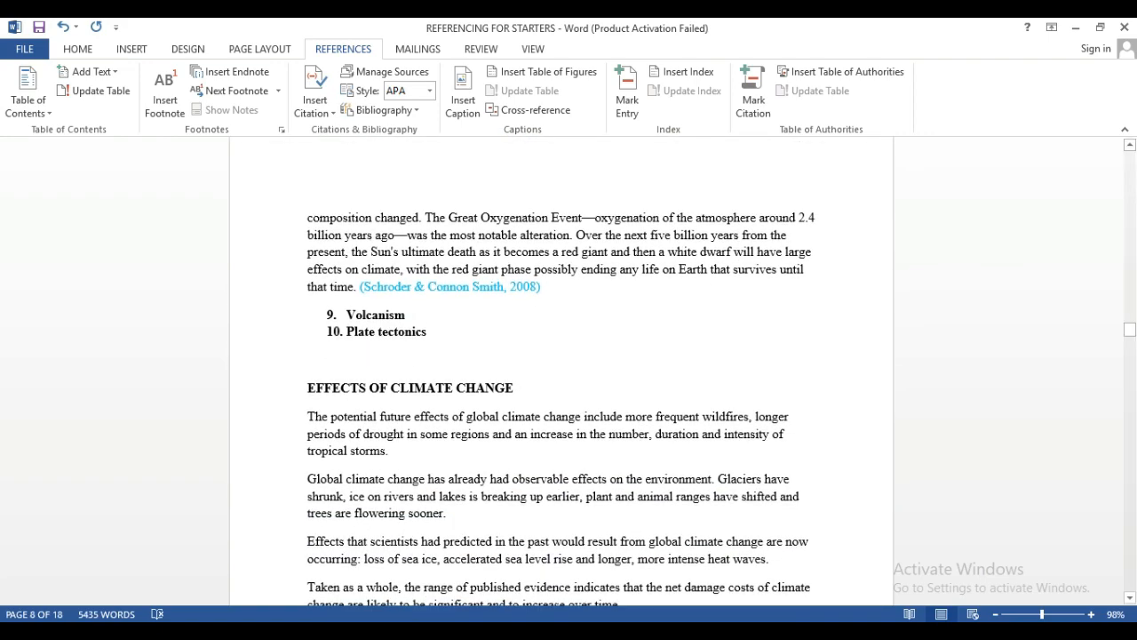
pyautogui.click(308, 359)
pyautogui.press('Return')
pyautogui.press('Return')
pyautogui.press('Return')
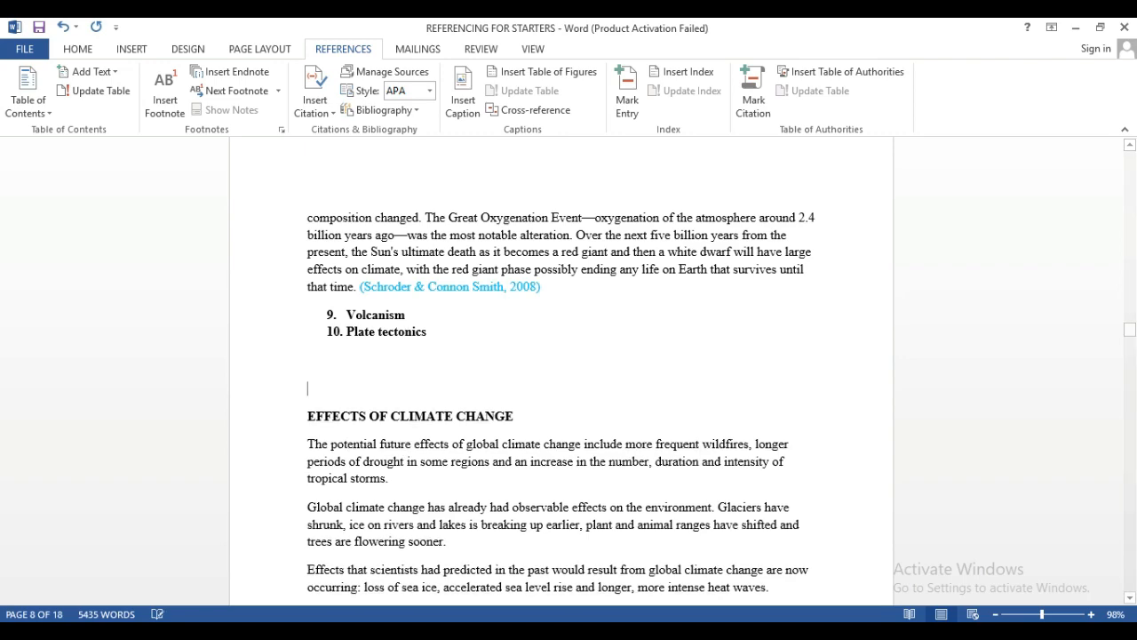
pyautogui.press('Up')
pyautogui.press('Up')
pyautogui.press('Up')
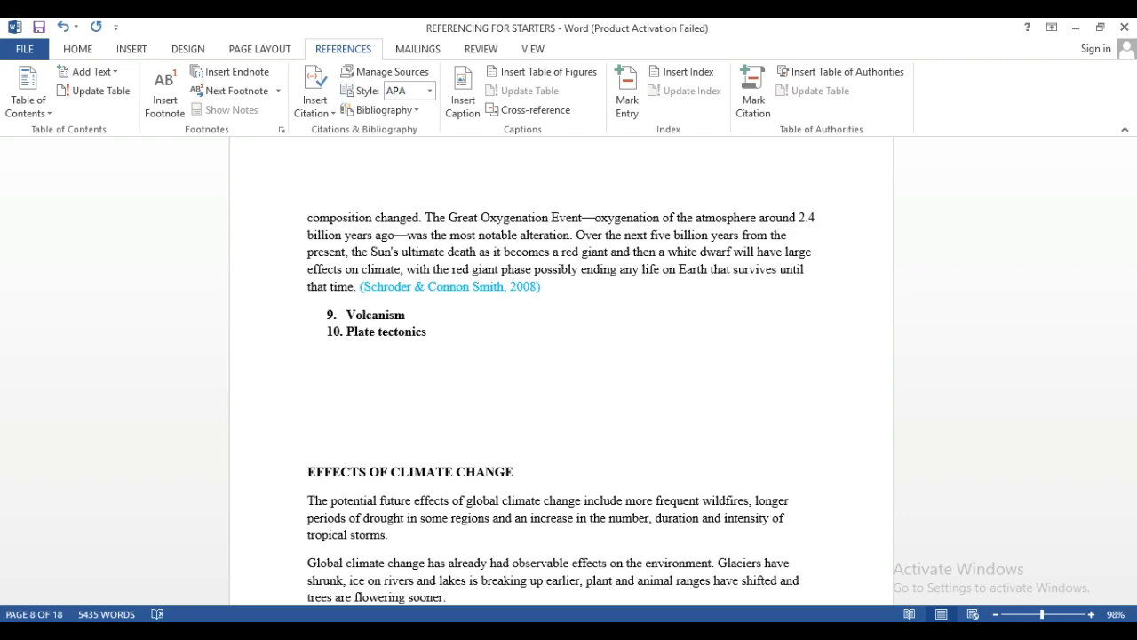
pyautogui.press('Down')
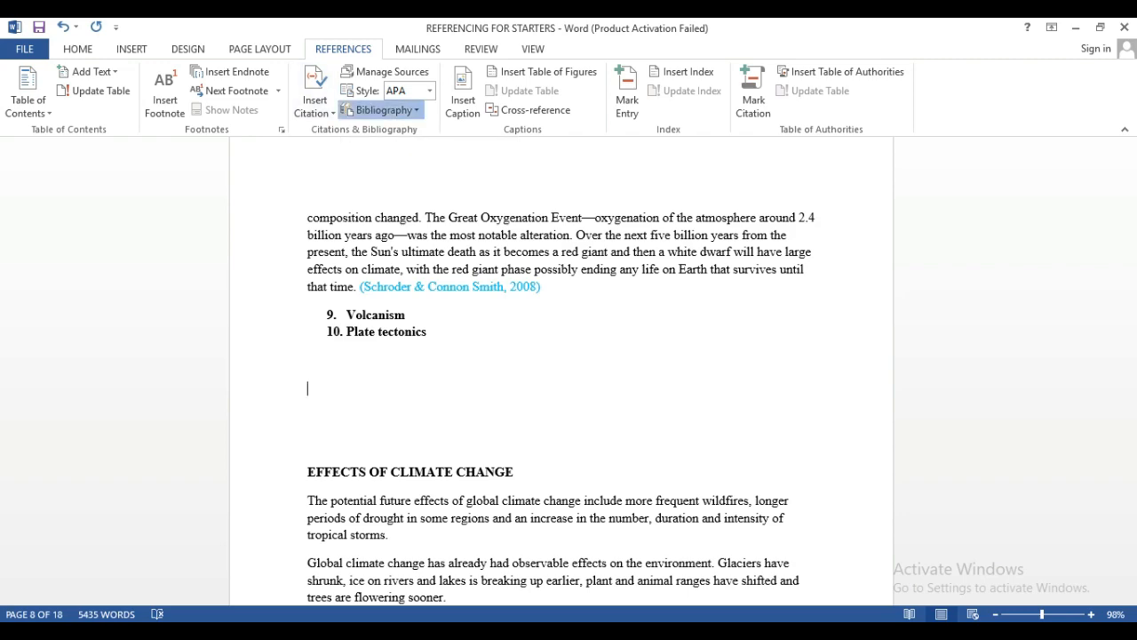
# Insert the built-in References bibliography at the cursor and scroll through the generated list
pyautogui.click(382, 109)
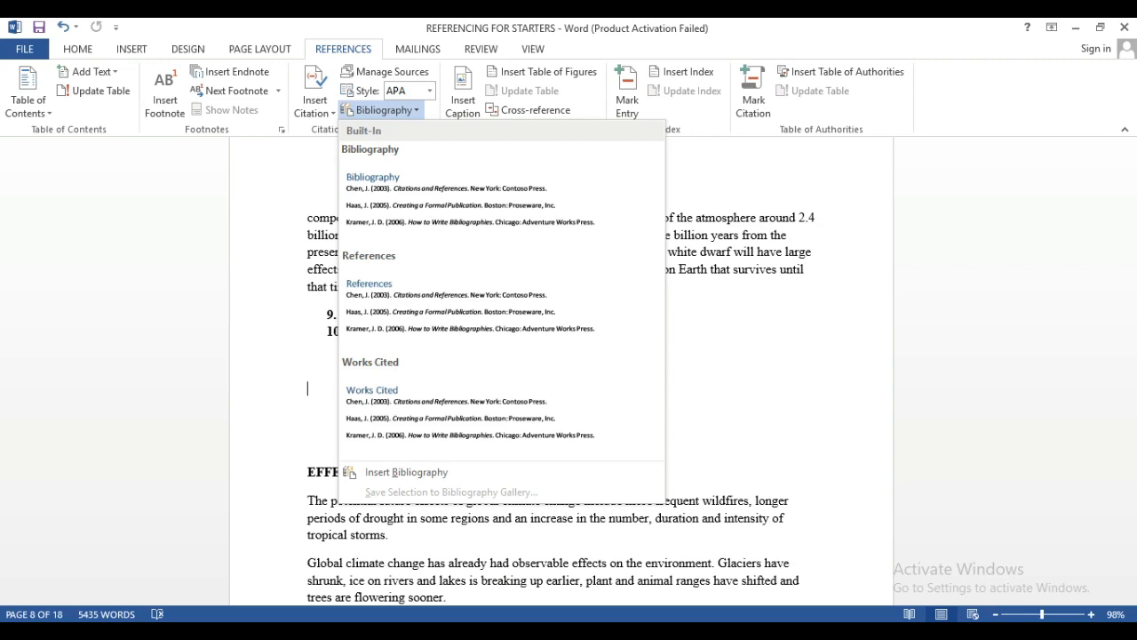
pyautogui.click(501, 307)
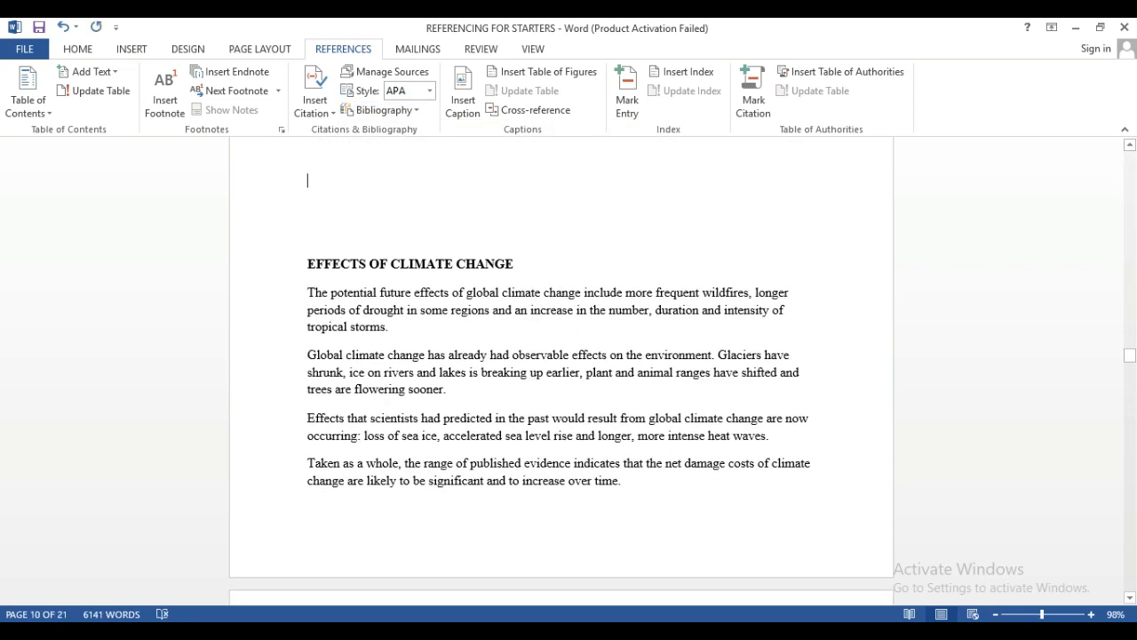
pyautogui.scroll(6, 560, 355)
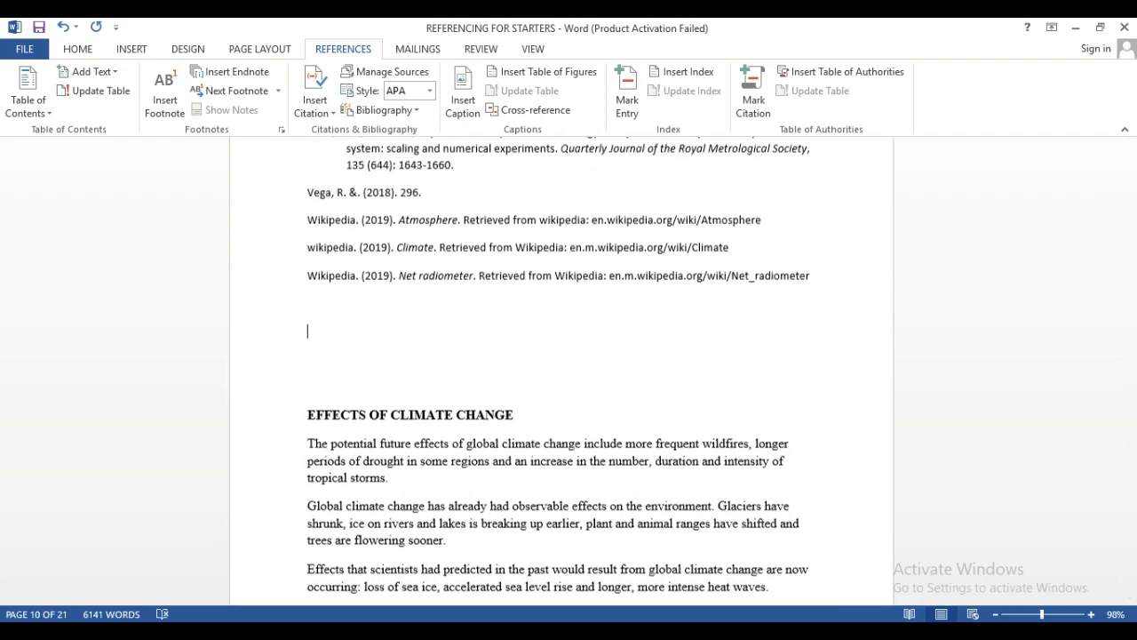
pyautogui.scroll(6, 559, 356)
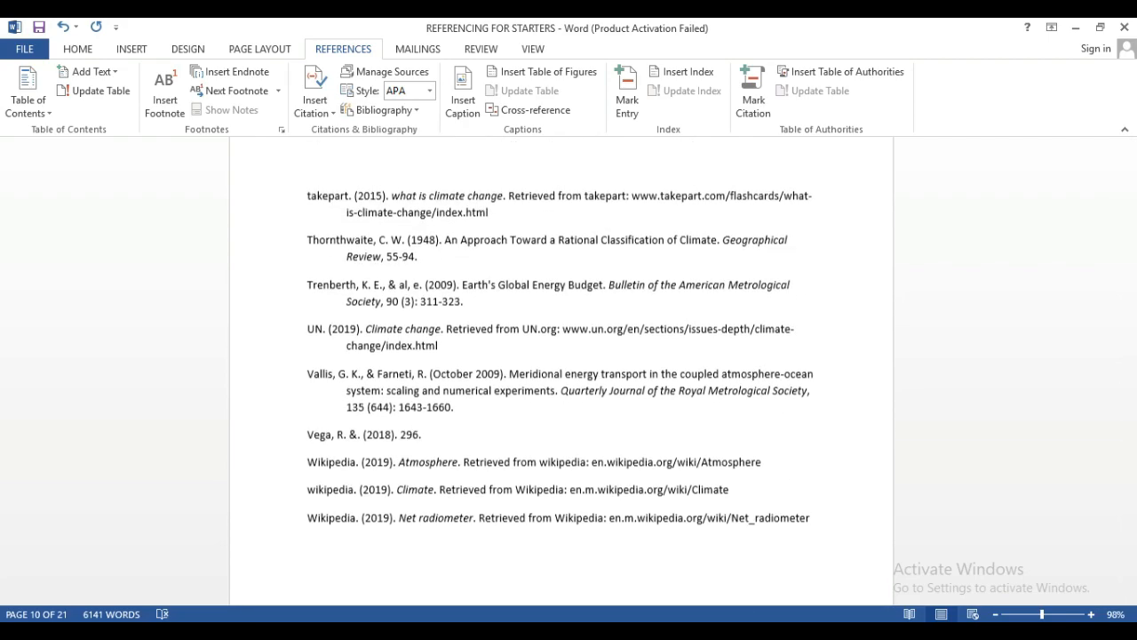
pyautogui.scroll(8, 559, 355)
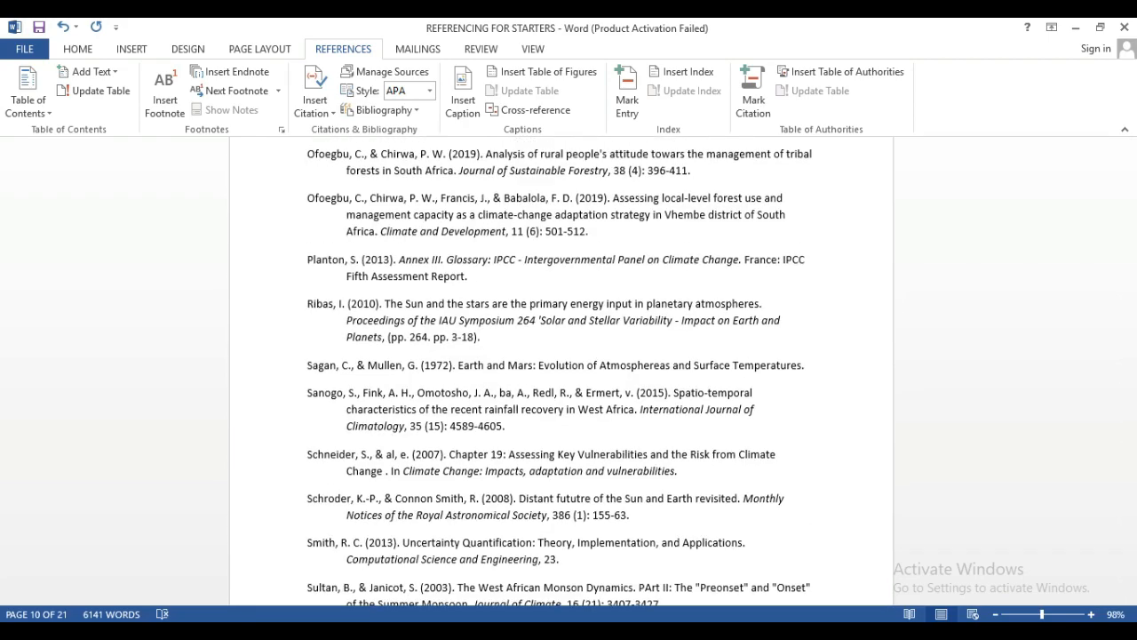
pyautogui.scroll(8, 560, 356)
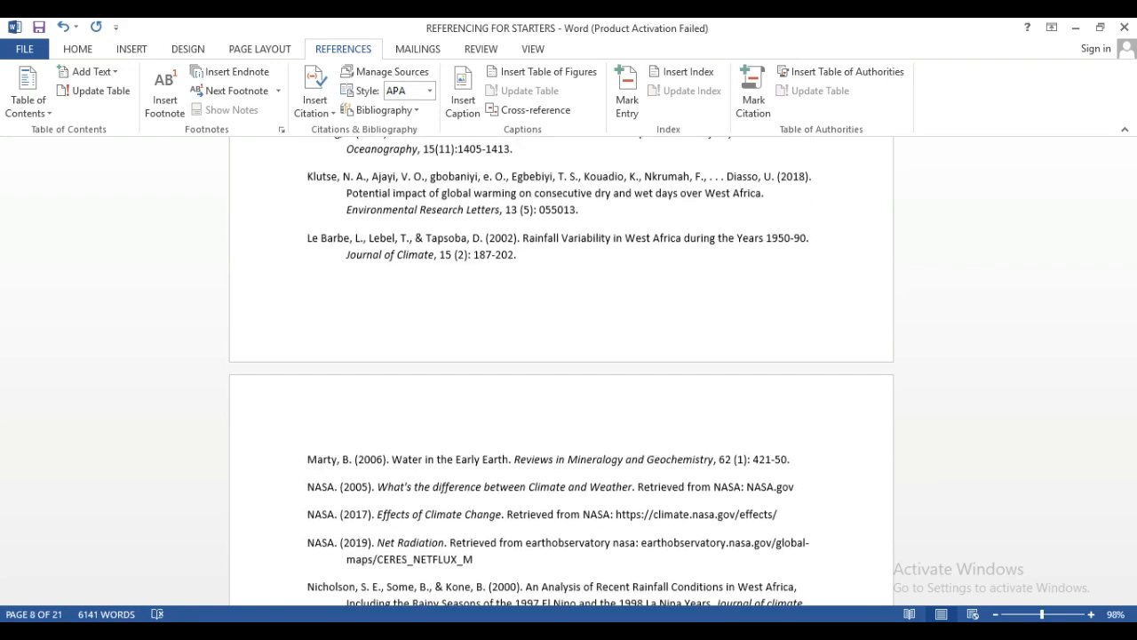
pyautogui.scroll(6, 560, 356)
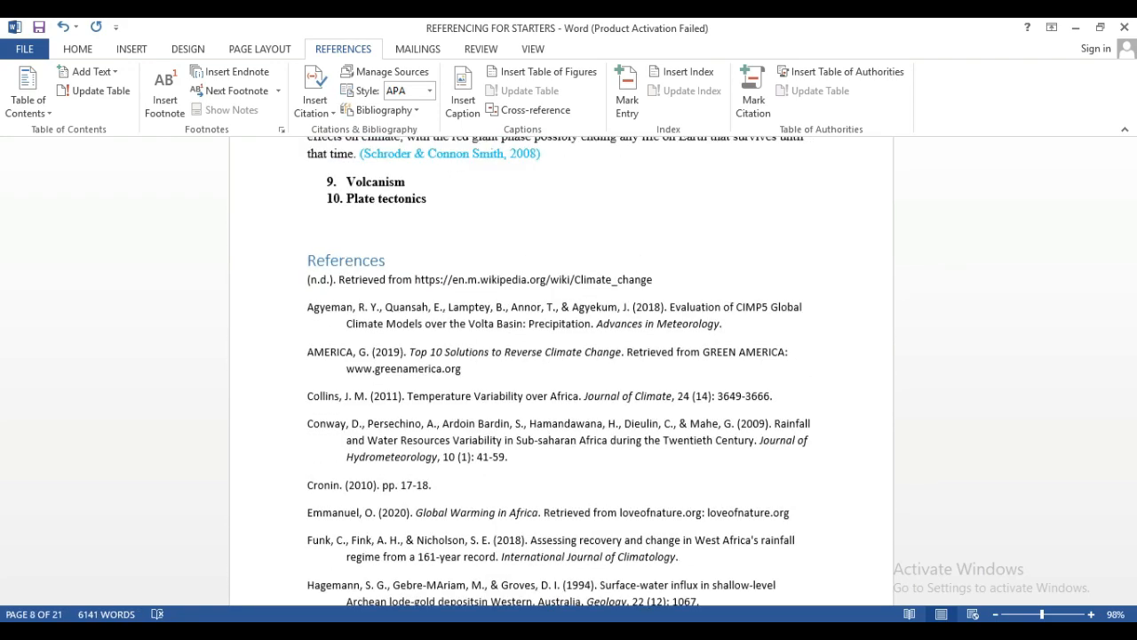
pyautogui.scroll(1, 560, 355)
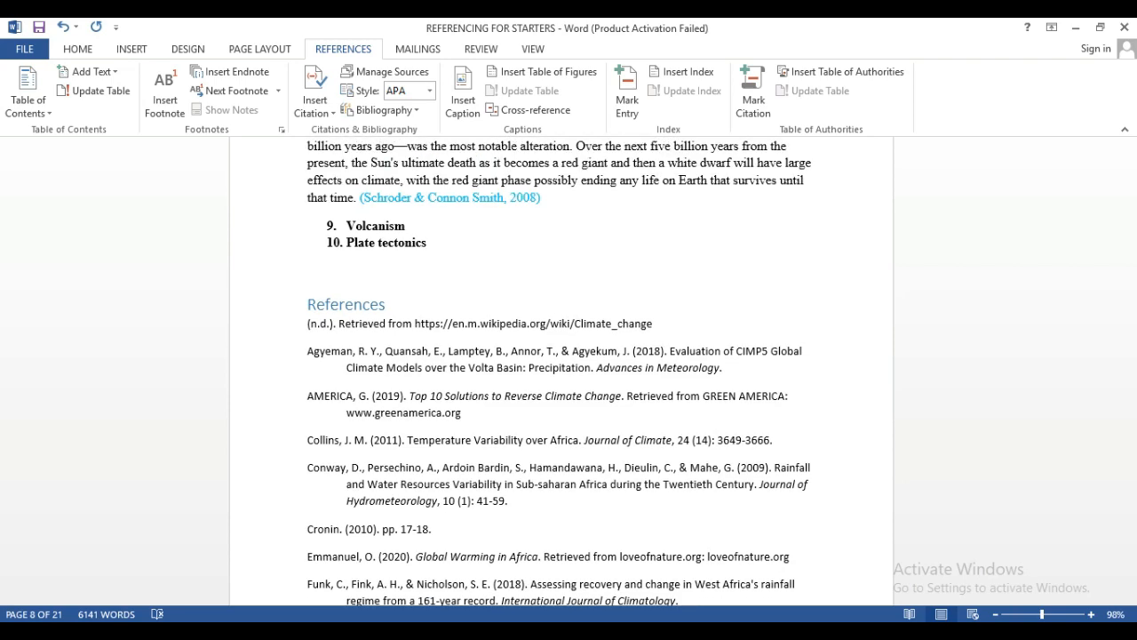
pyautogui.scroll(-4, 559, 355)
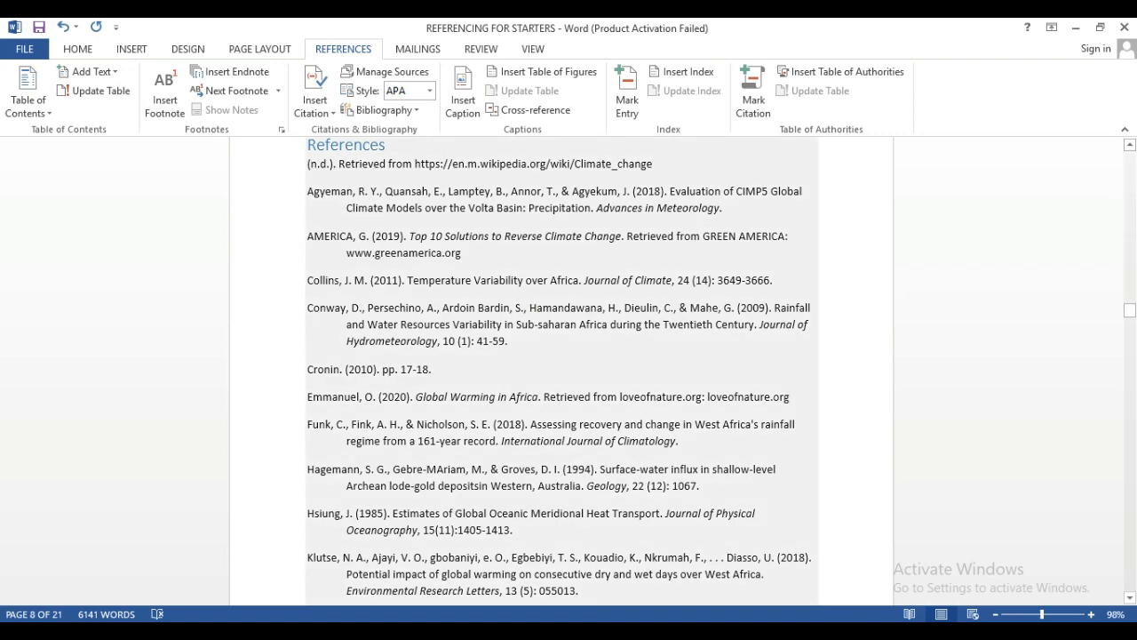
pyautogui.click(376, 397)
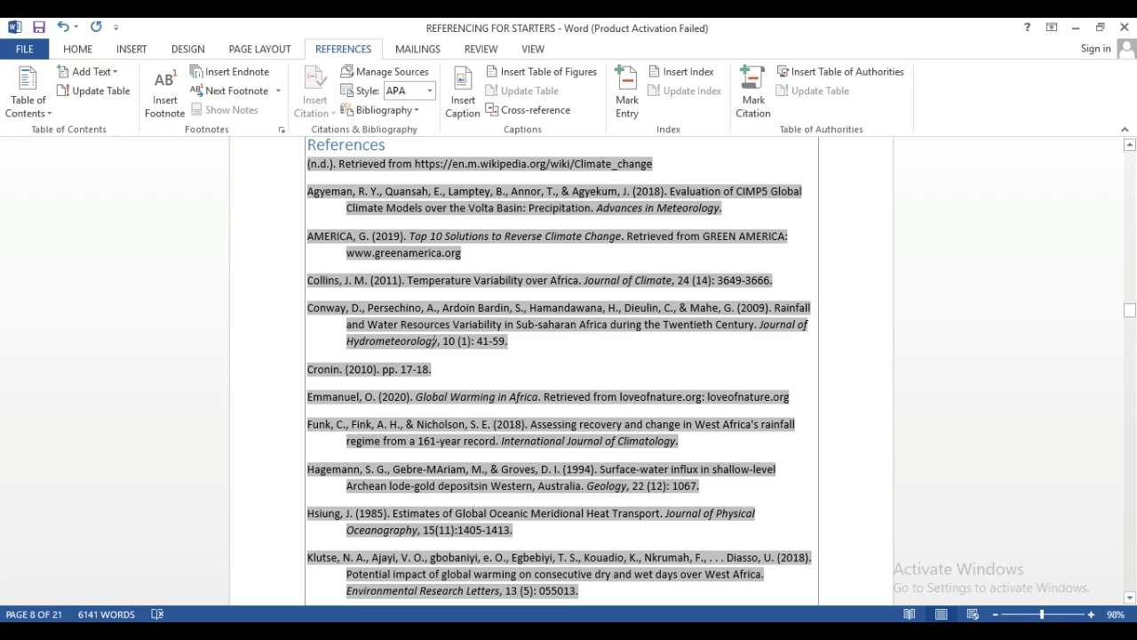
pyautogui.scroll(2, 436, 340)
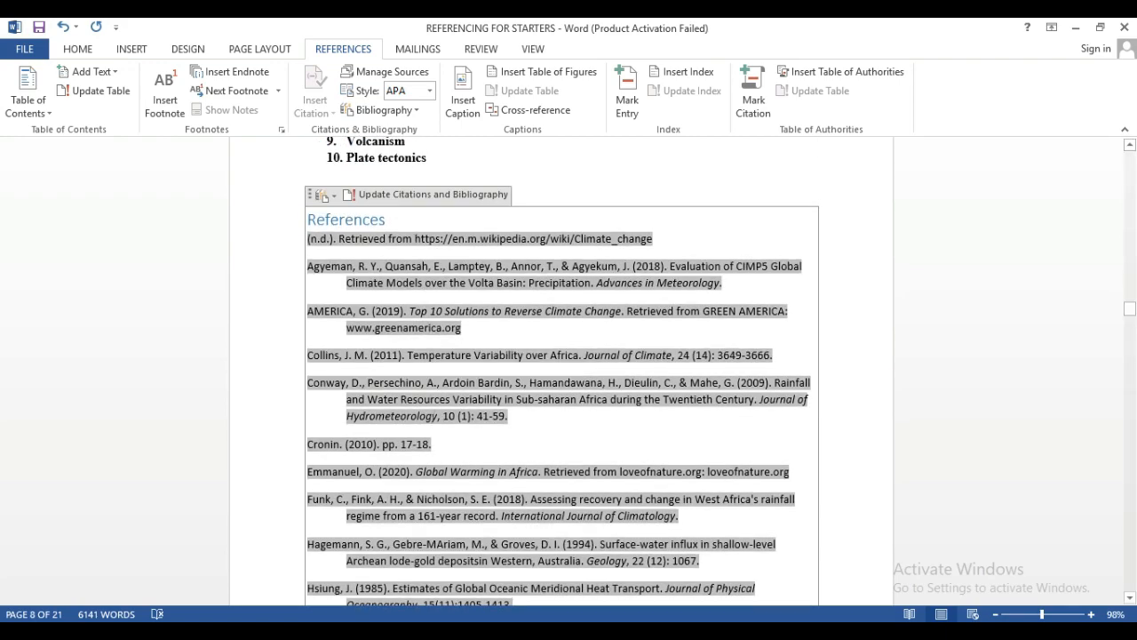
pyautogui.scroll(3, 434, 415)
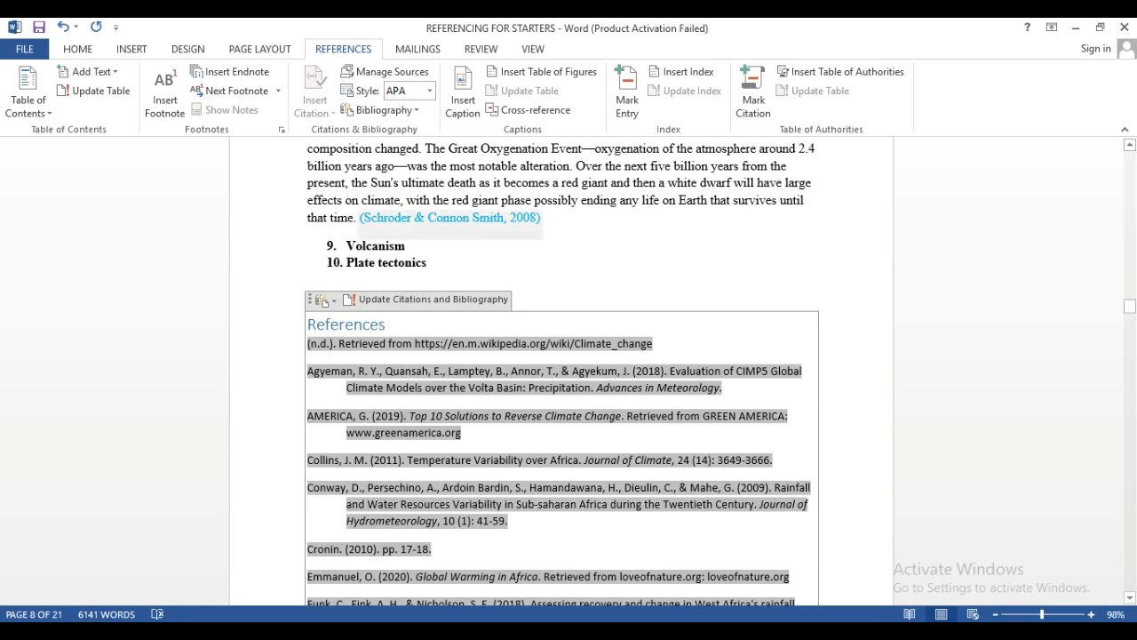
pyautogui.click(436, 218)
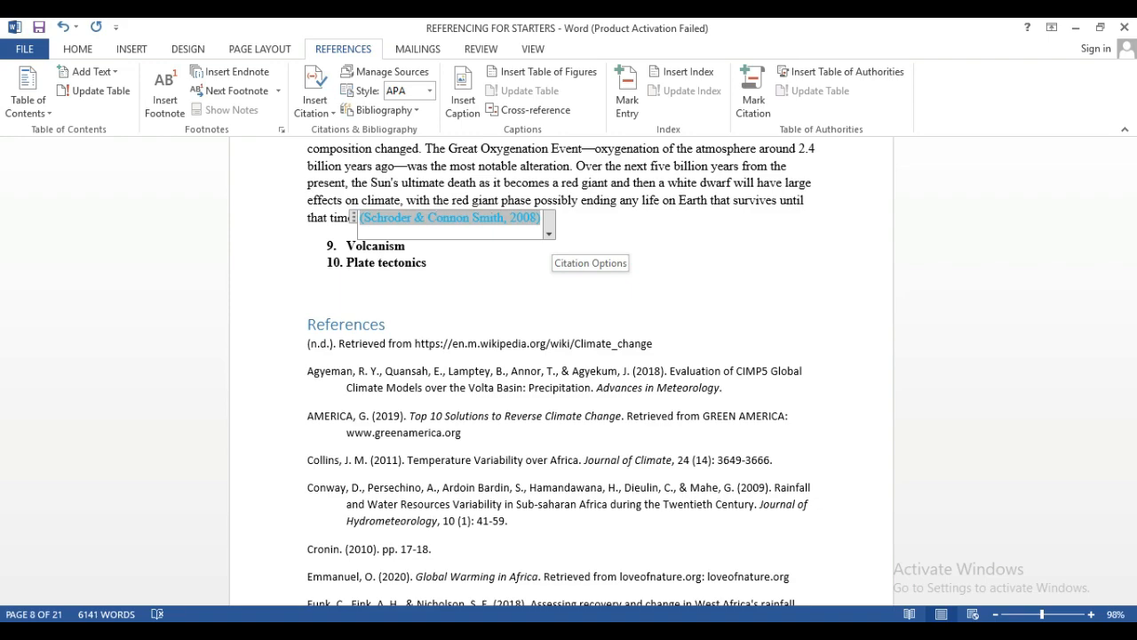
pyautogui.scroll(-3, 436, 218)
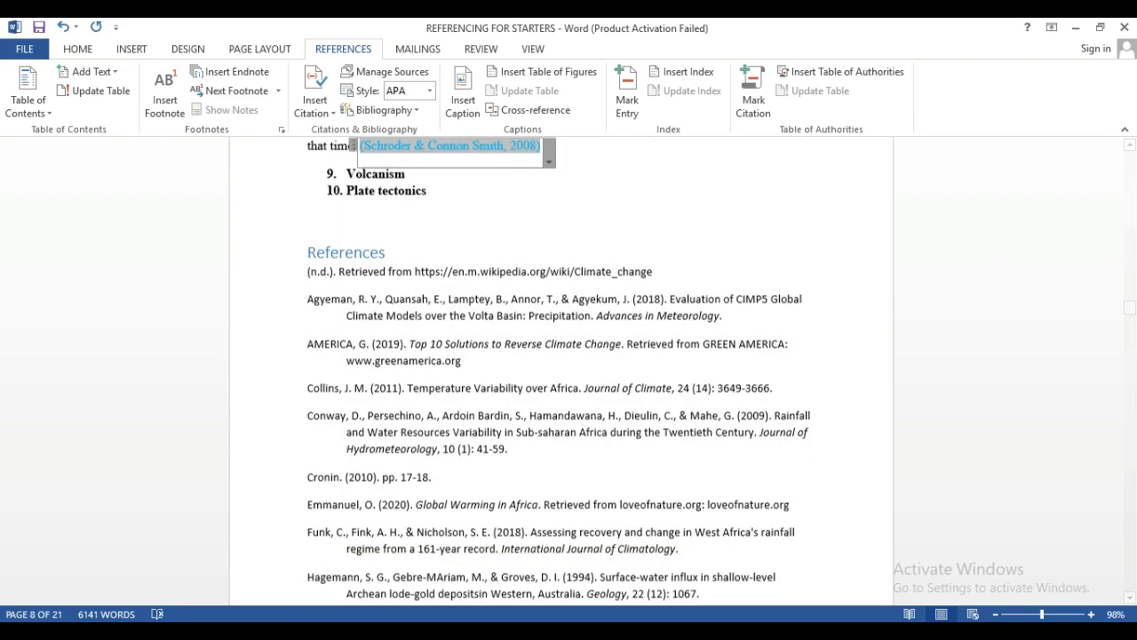
pyautogui.scroll(-9, 560, 369)
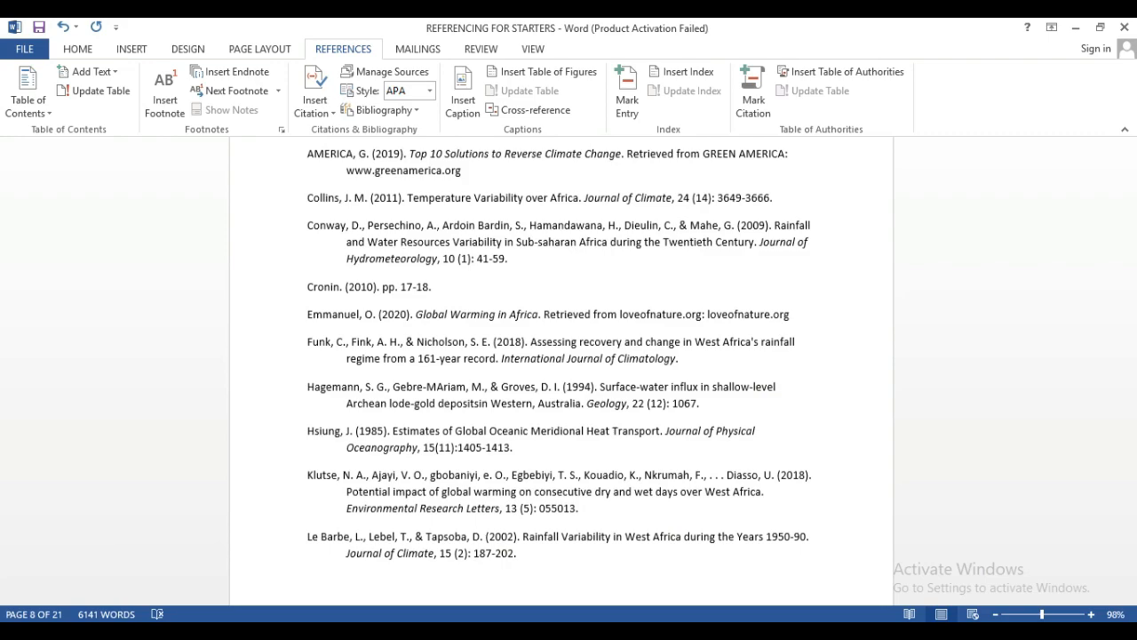
pyautogui.scroll(-9, 560, 368)
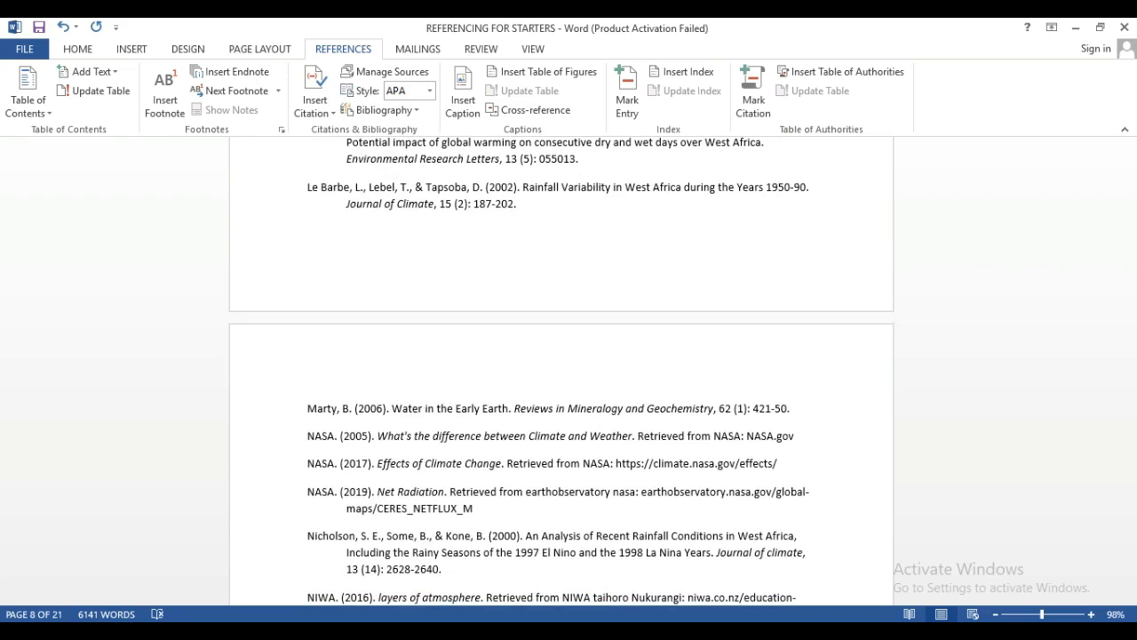
pyautogui.scroll(-8, 560, 369)
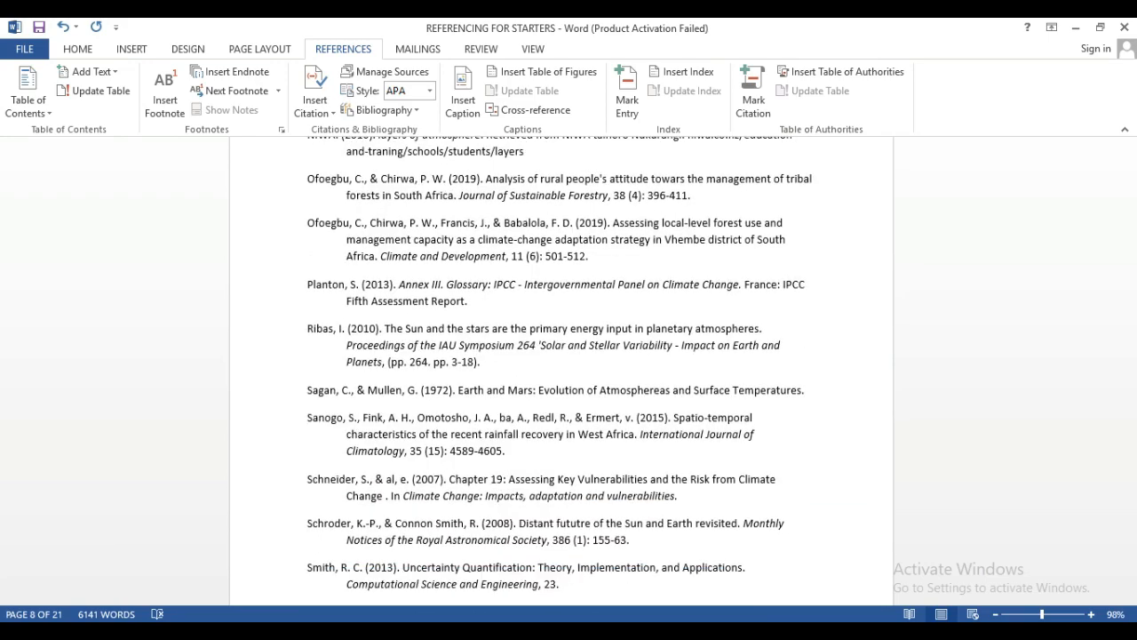
pyautogui.scroll(-1, 560, 369)
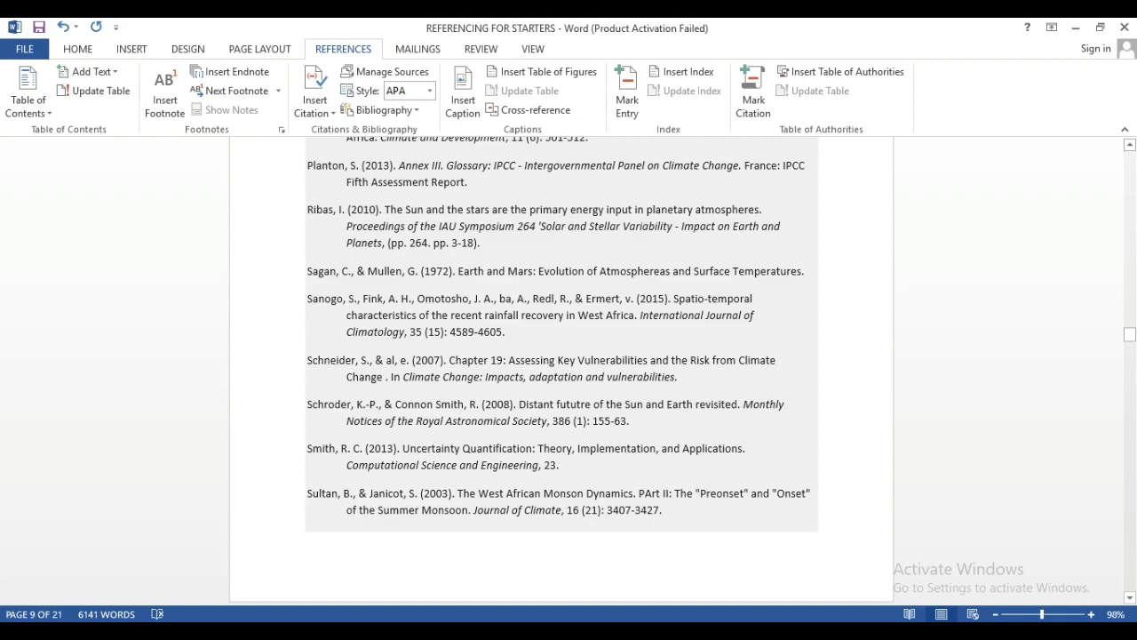
pyautogui.scroll(20, 560, 338)
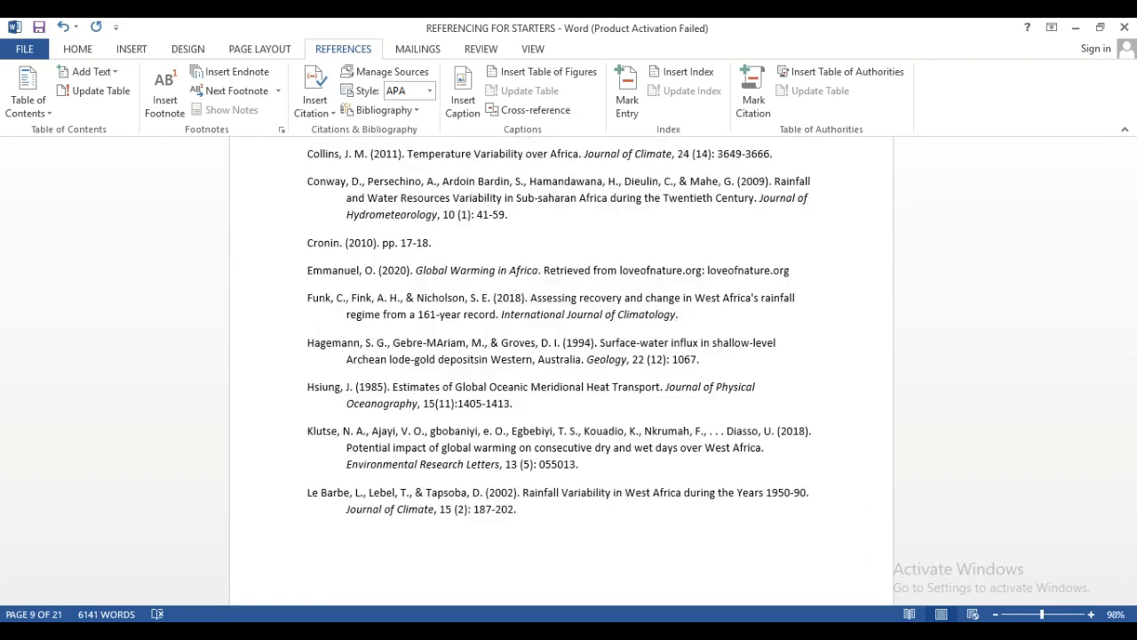
# Open Edit Source for the 'Distant future of the Sun and Earth revisited' citation
pyautogui.scroll(8, 560, 356)
pyautogui.click(436, 335)
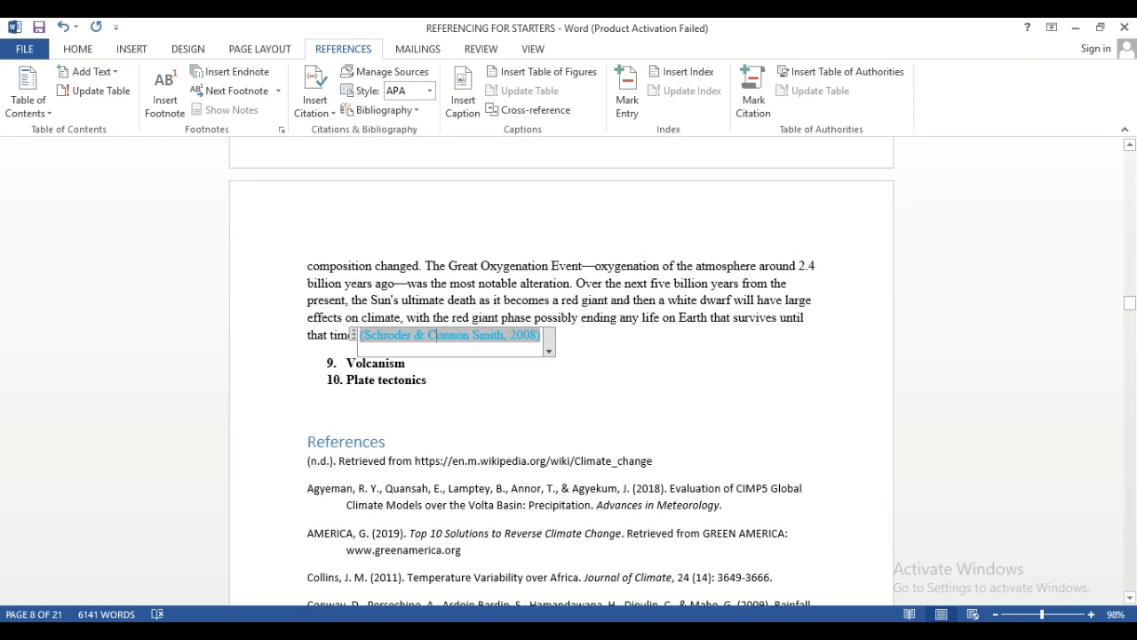
pyautogui.click(548, 350)
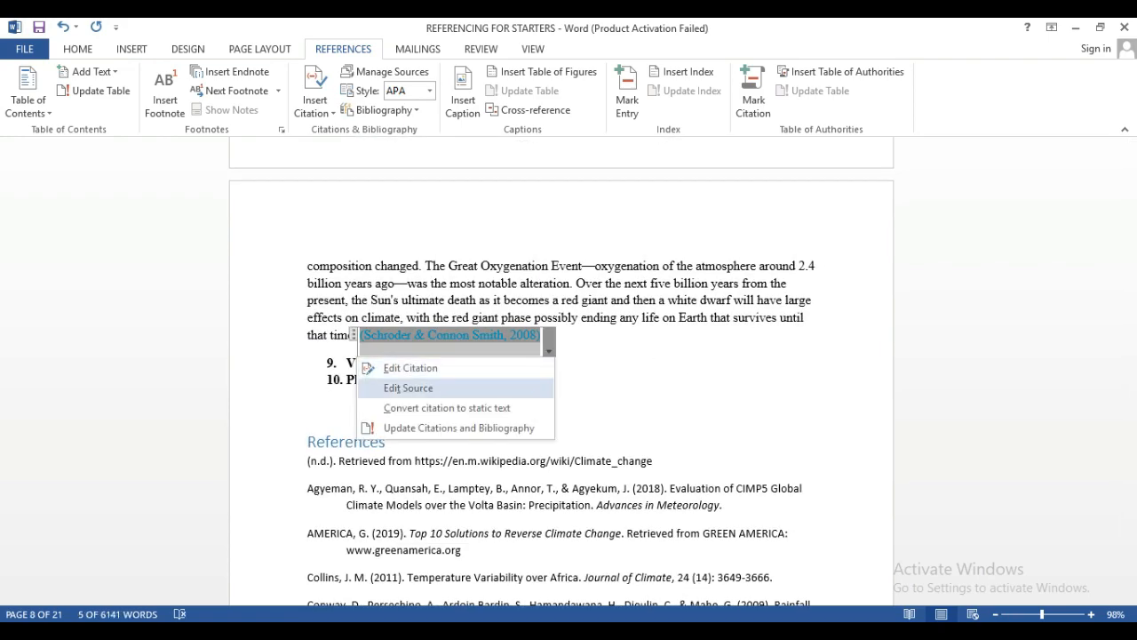
pyautogui.click(408, 387)
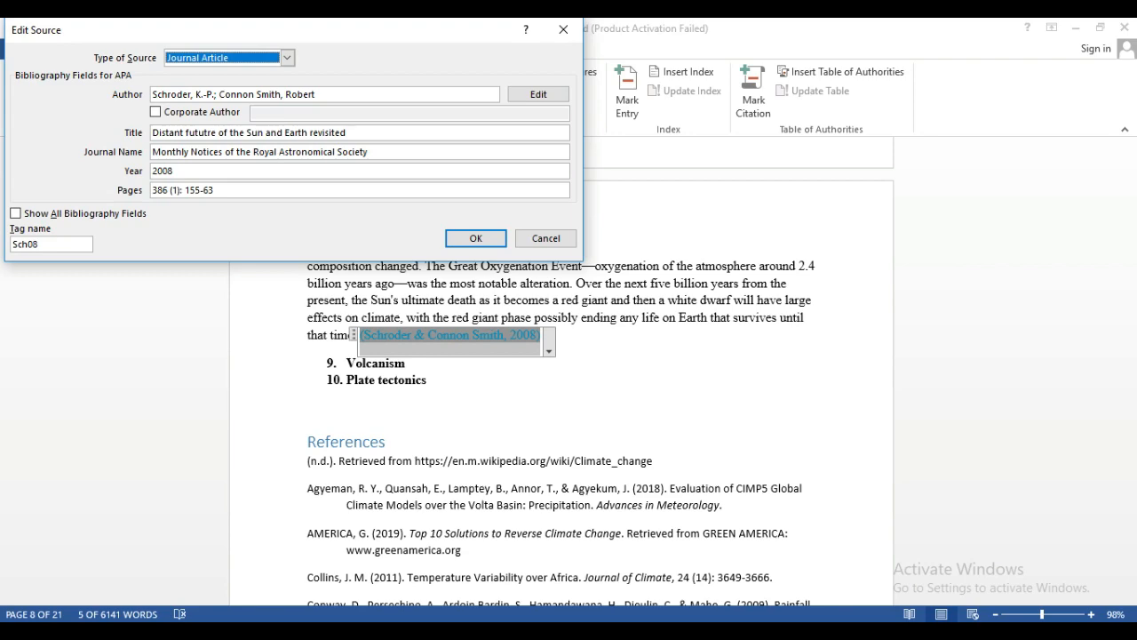
# Fix 'fututre' to 'future' in the title, update both source lists, and review References
pyautogui.click(209, 132)
pyautogui.press('BackSpace')
pyautogui.press('BackSpace')
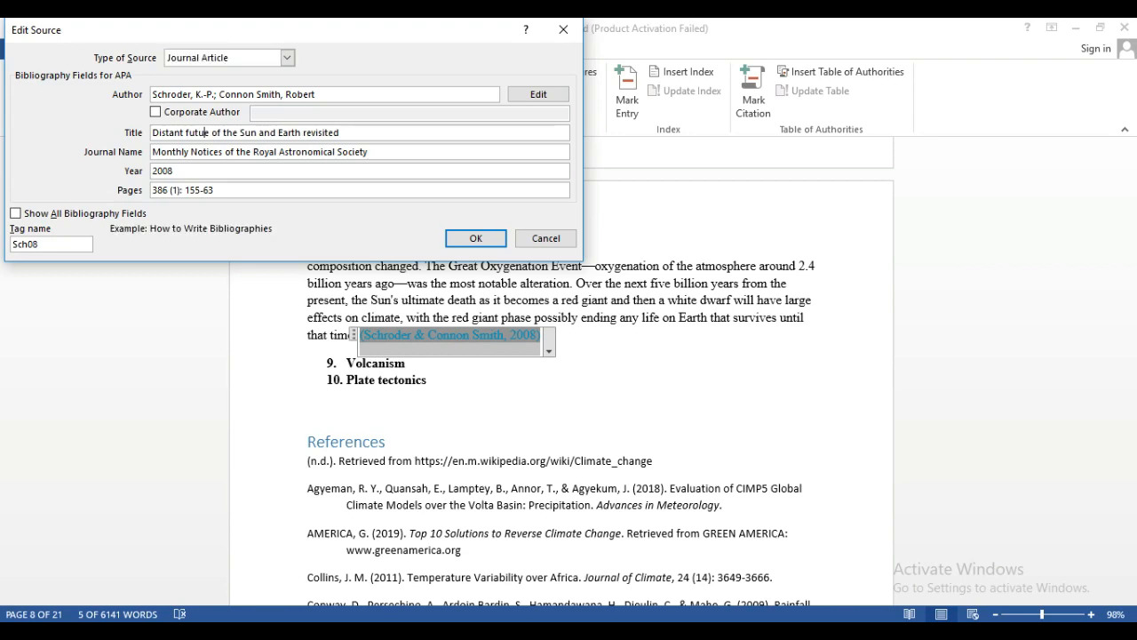
pyautogui.write('r')
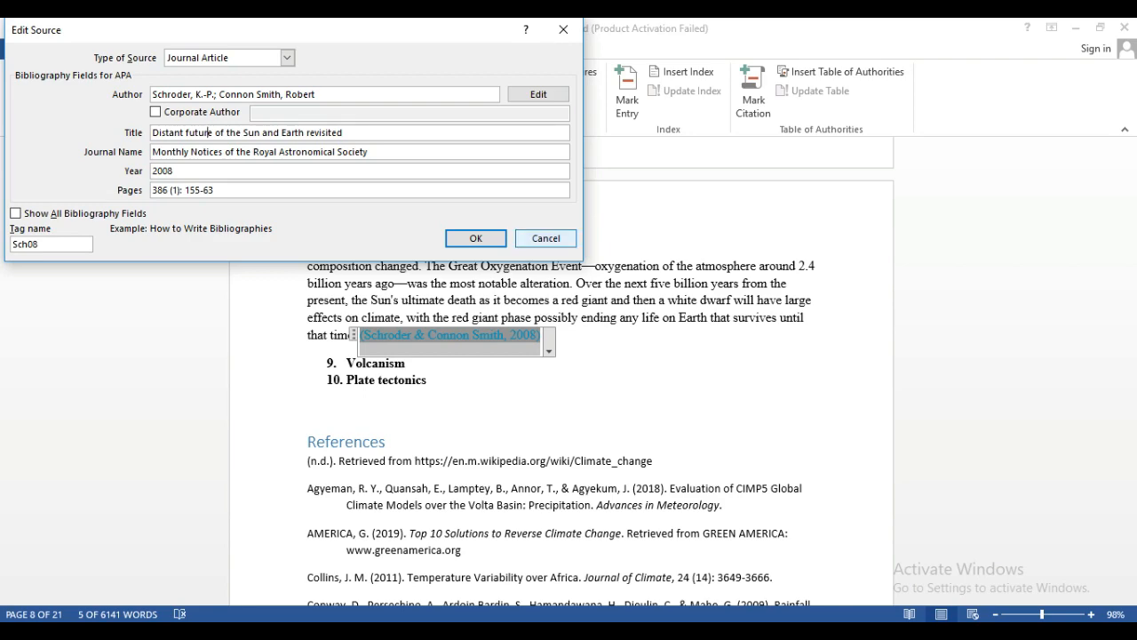
pyautogui.click(475, 239)
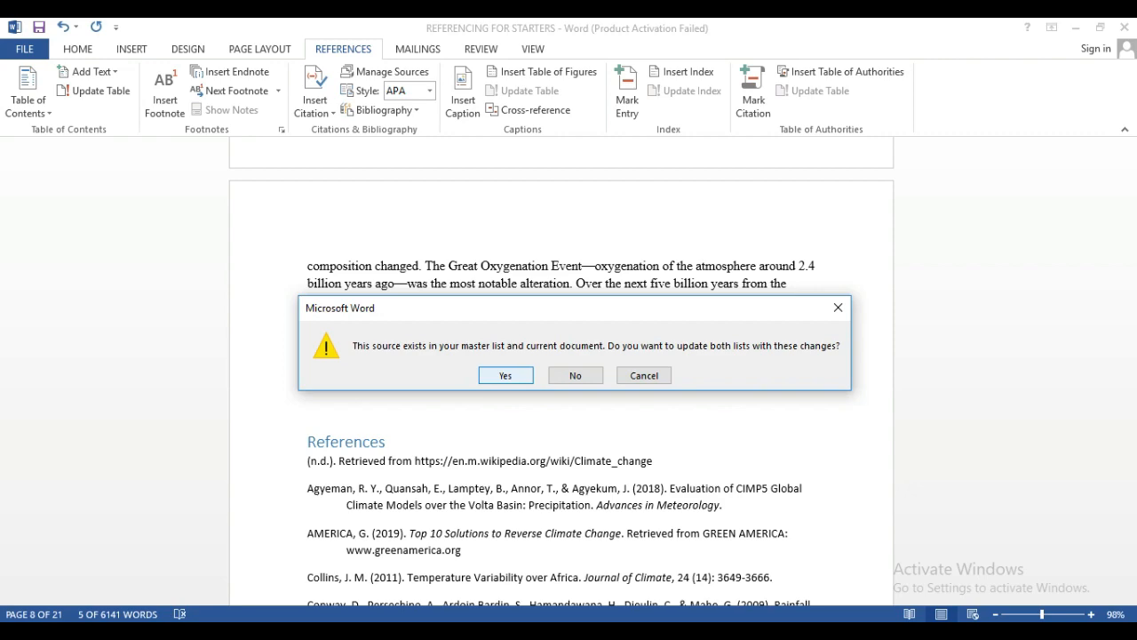
pyautogui.press('Return')
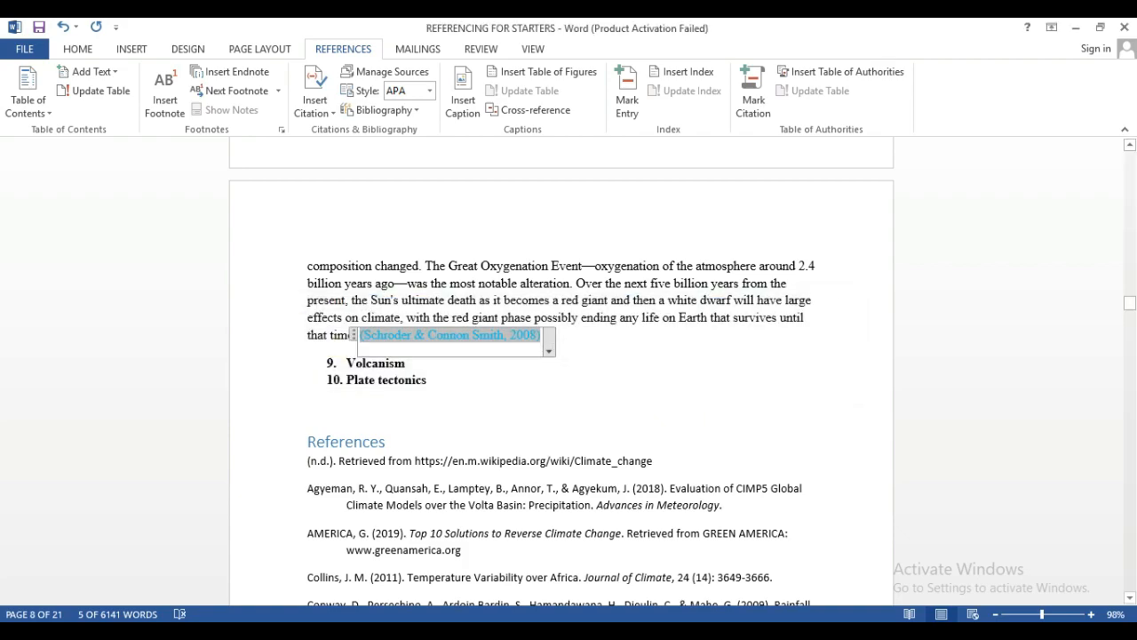
pyautogui.scroll(-10, 560, 369)
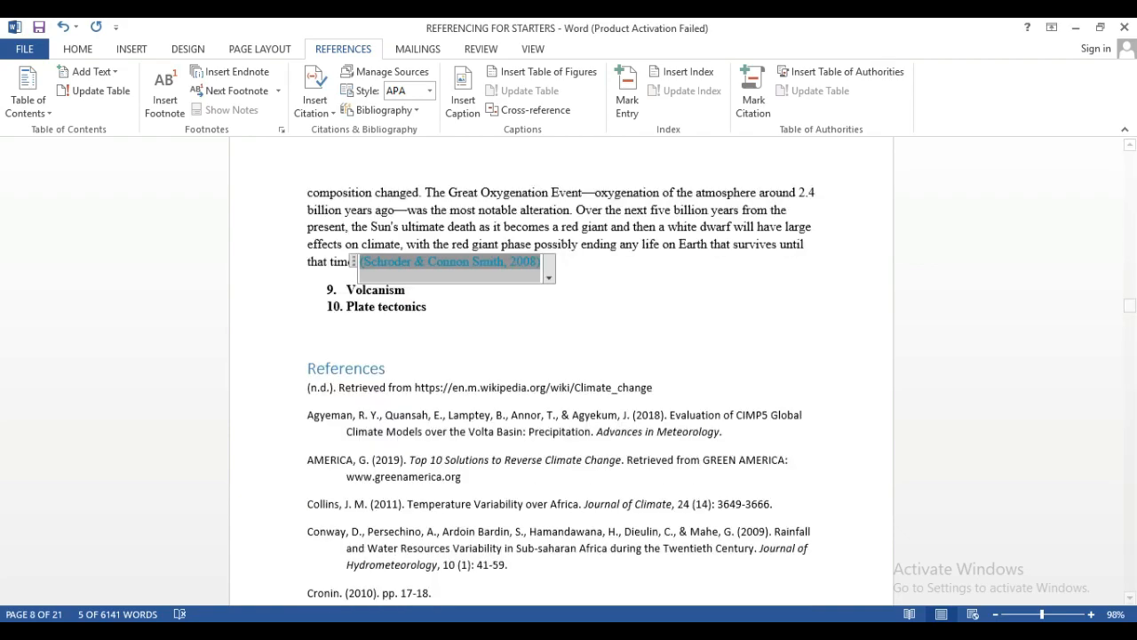
pyautogui.scroll(-12, 560, 369)
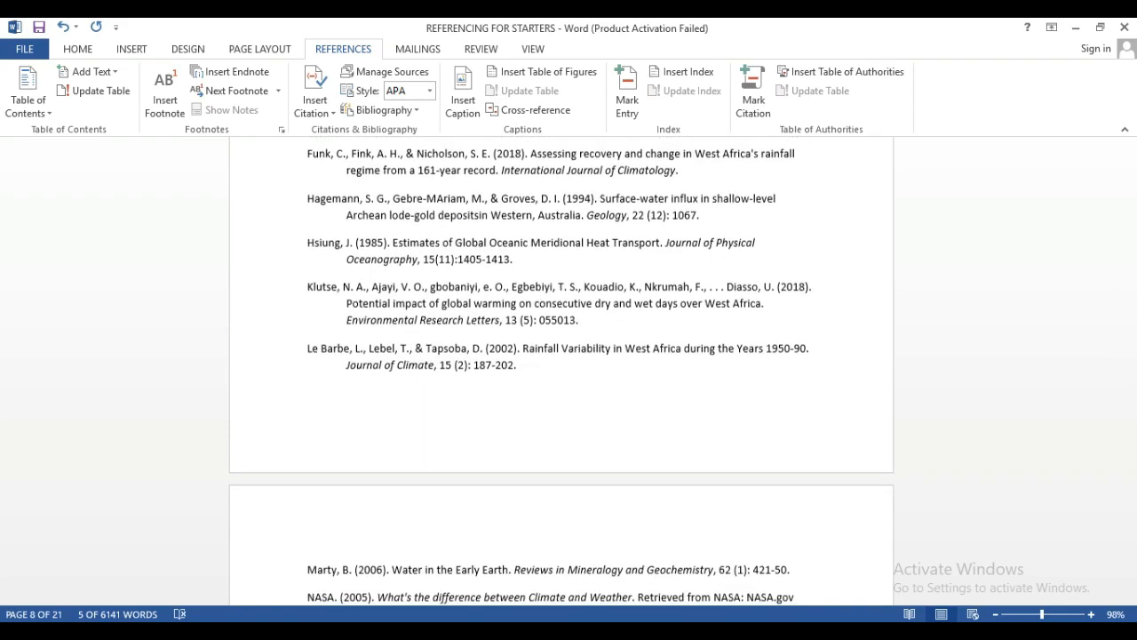
pyautogui.scroll(-5, 560, 369)
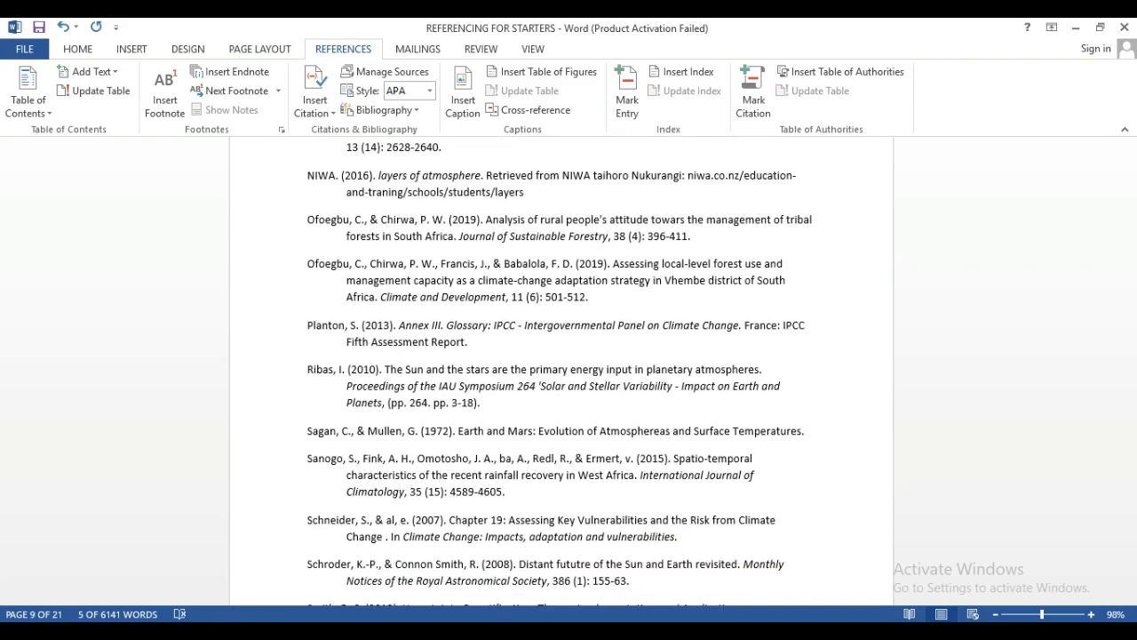
pyautogui.scroll(-3, 560, 368)
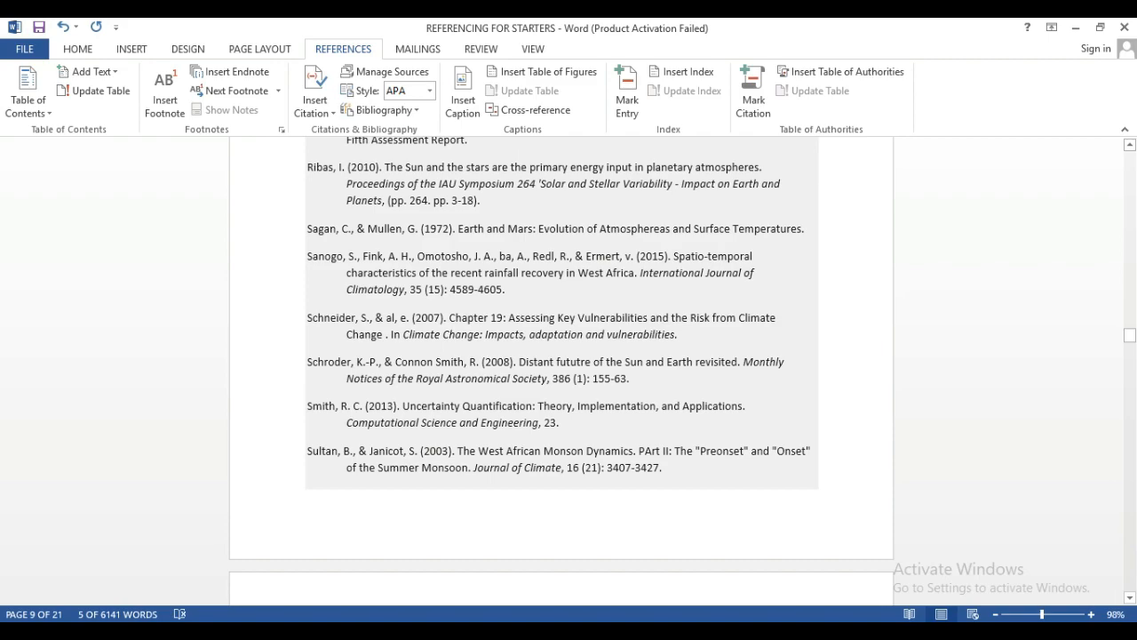
pyautogui.scroll(12, 559, 369)
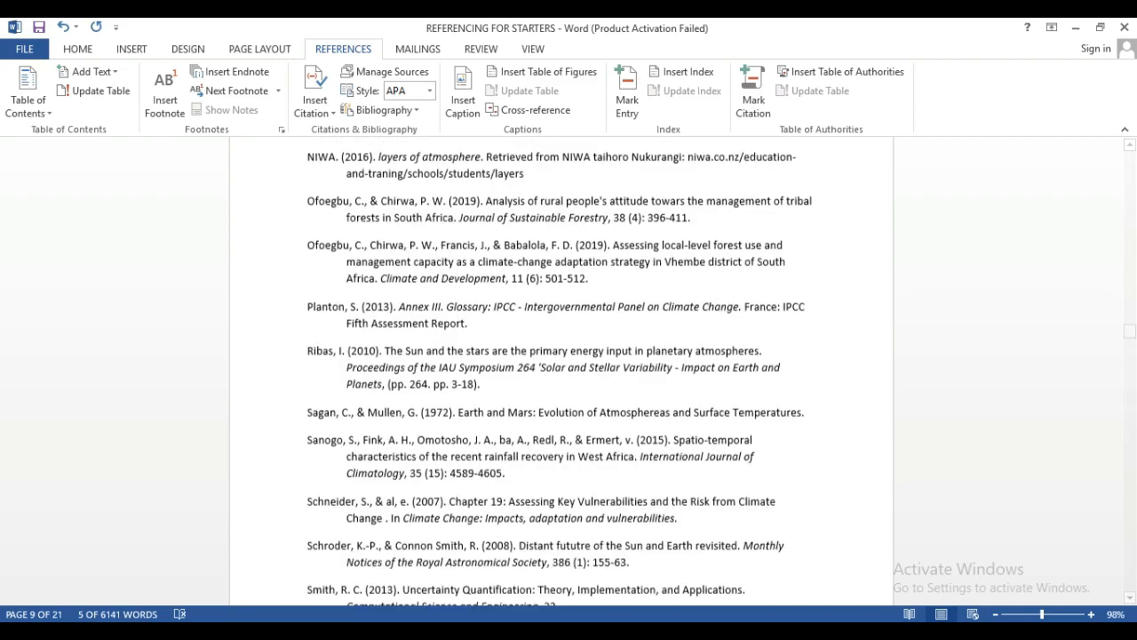
pyautogui.scroll(10, 560, 369)
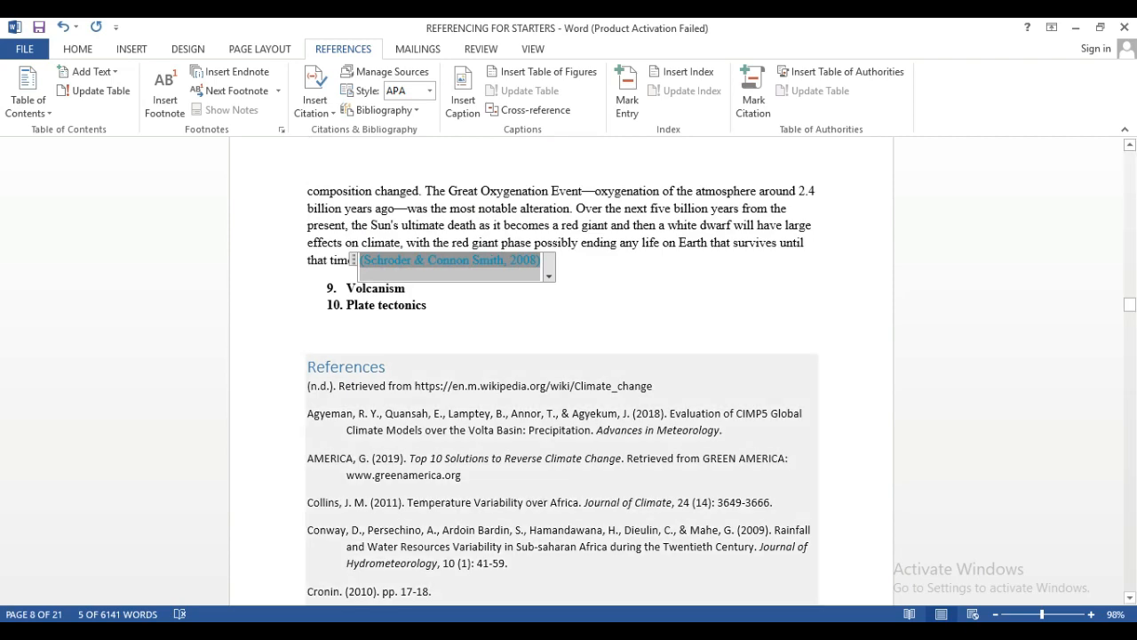
# Update the References bibliography and scroll through it to confirm the corrected 'Distant future' title
pyautogui.click(339, 386)
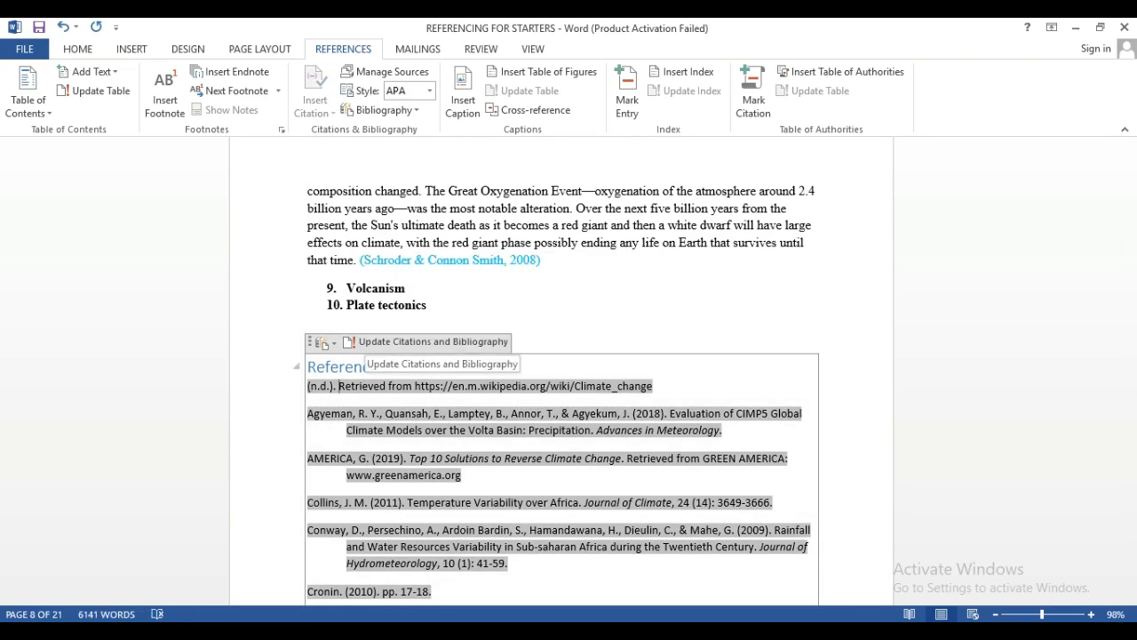
pyautogui.click(433, 342)
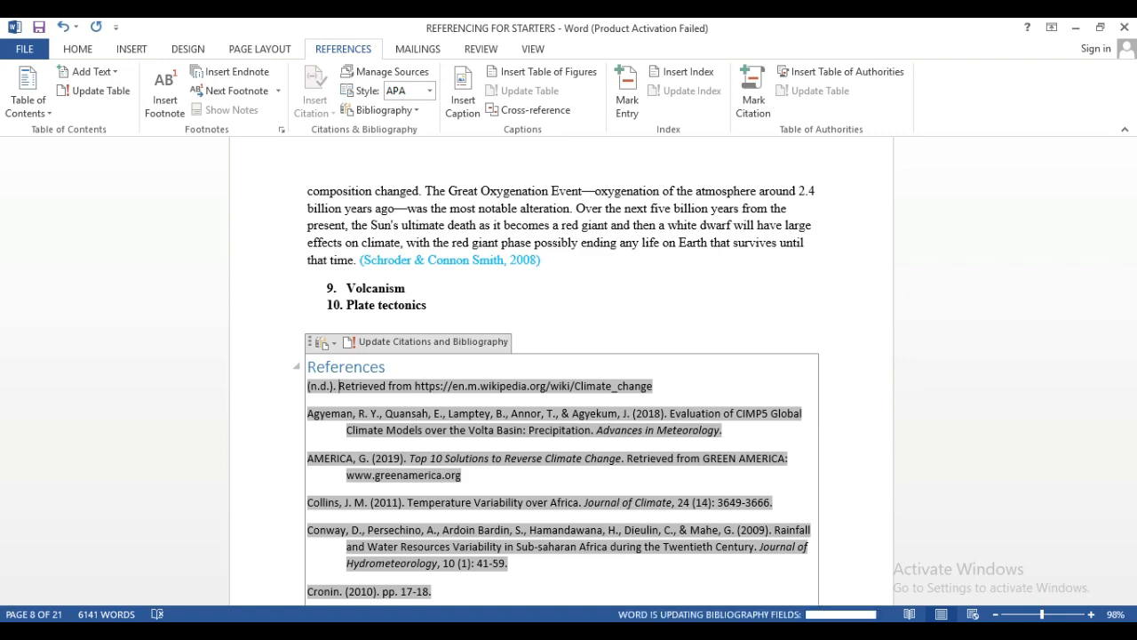
pyautogui.scroll(-8, 562, 371)
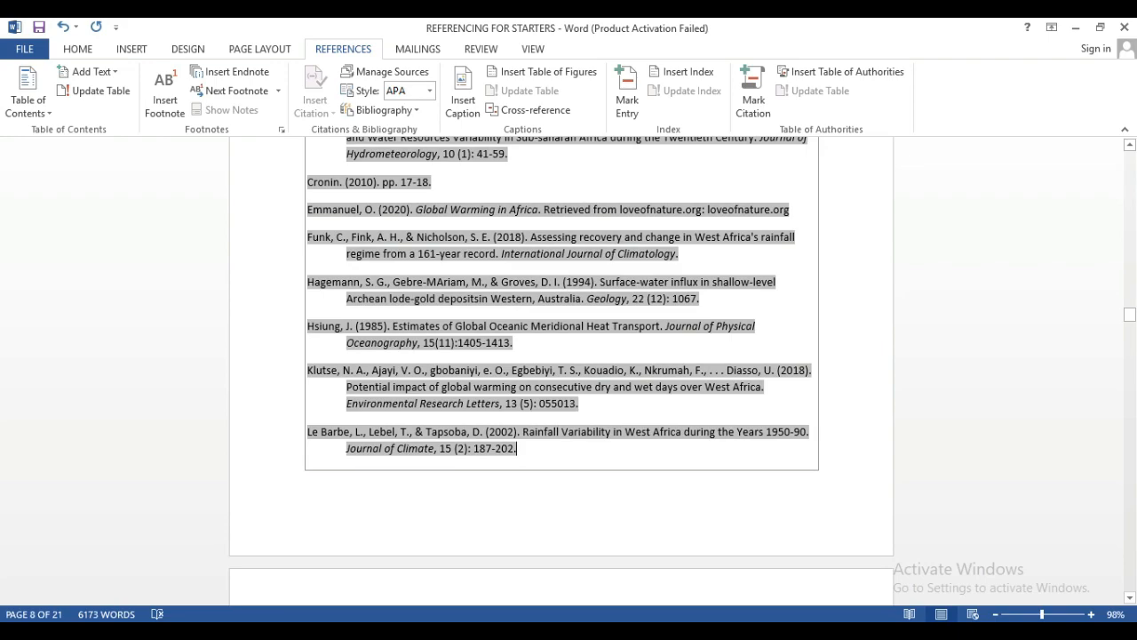
pyautogui.scroll(-7, 561, 372)
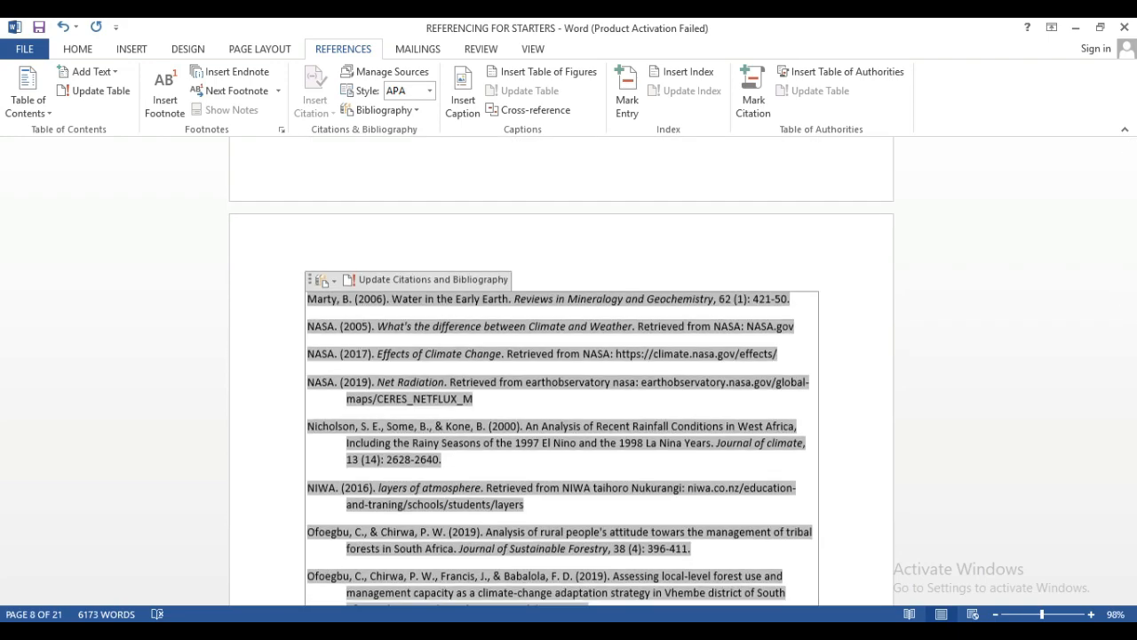
pyautogui.scroll(-9, 561, 372)
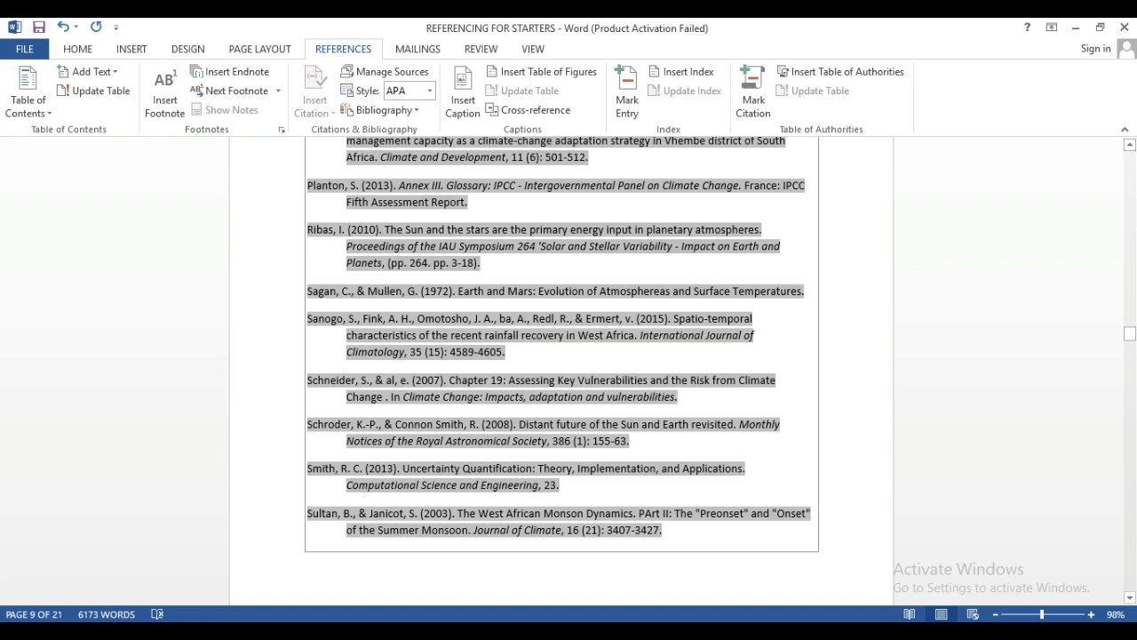
pyautogui.scroll(-10, 561, 371)
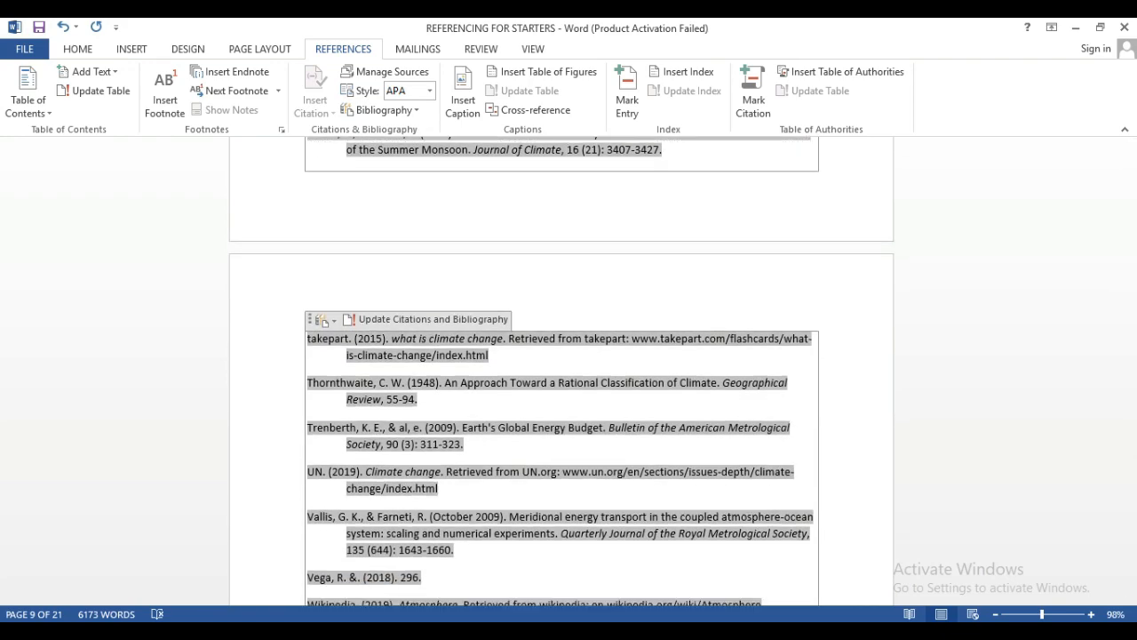
pyautogui.scroll(12, 562, 372)
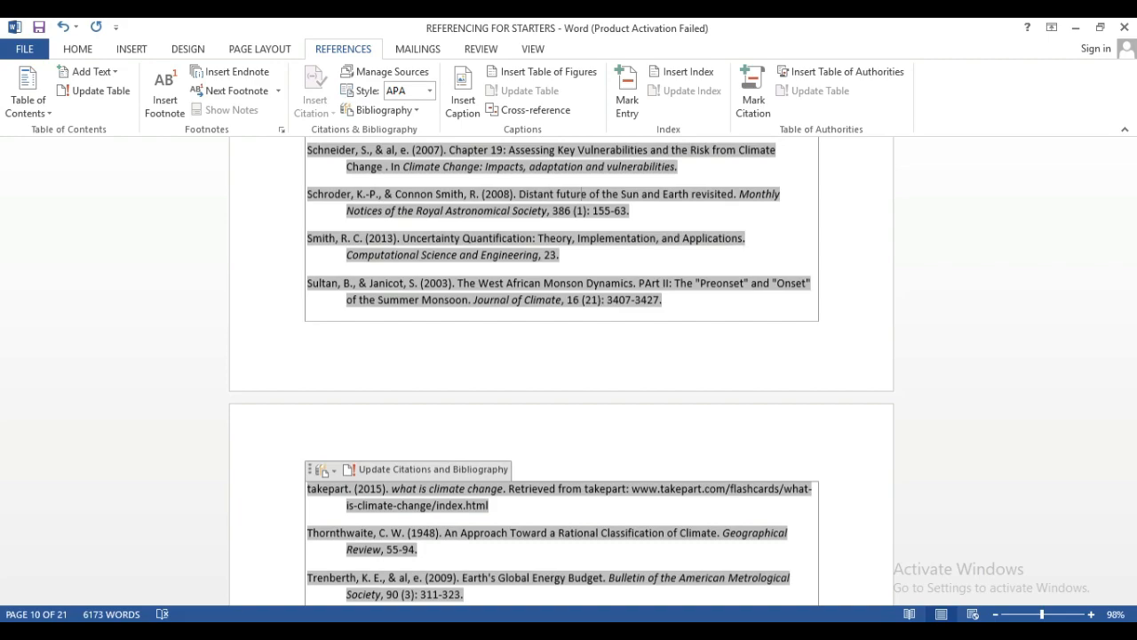
pyautogui.scroll(14, 562, 371)
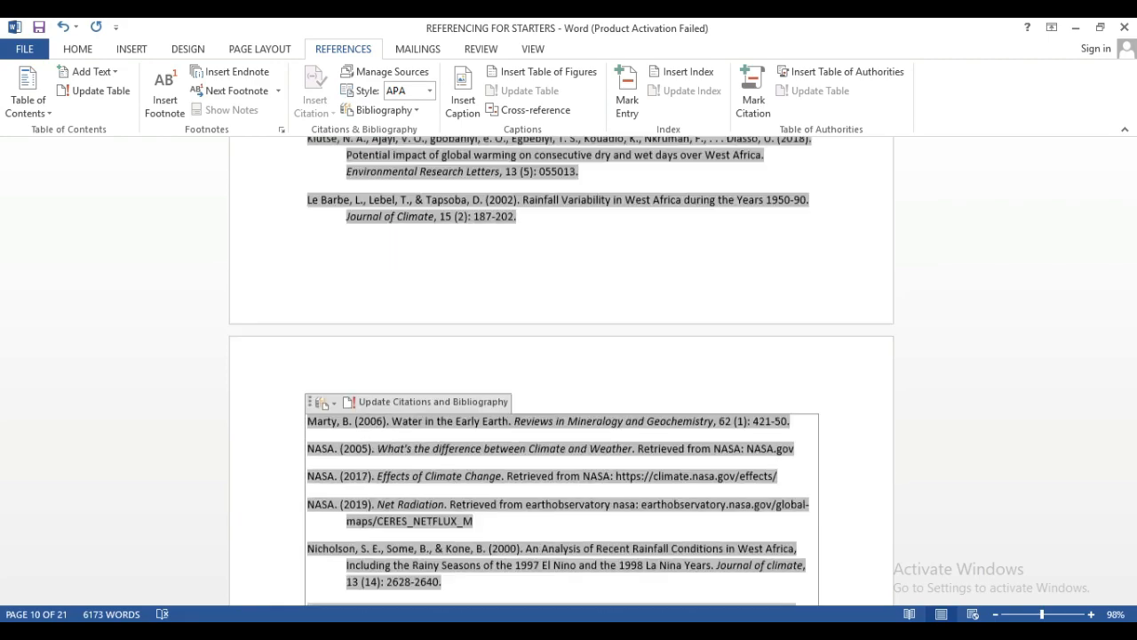
# Scroll up and open the Bibliographies layout dropdown for the References list
pyautogui.scroll(11, 561, 371)
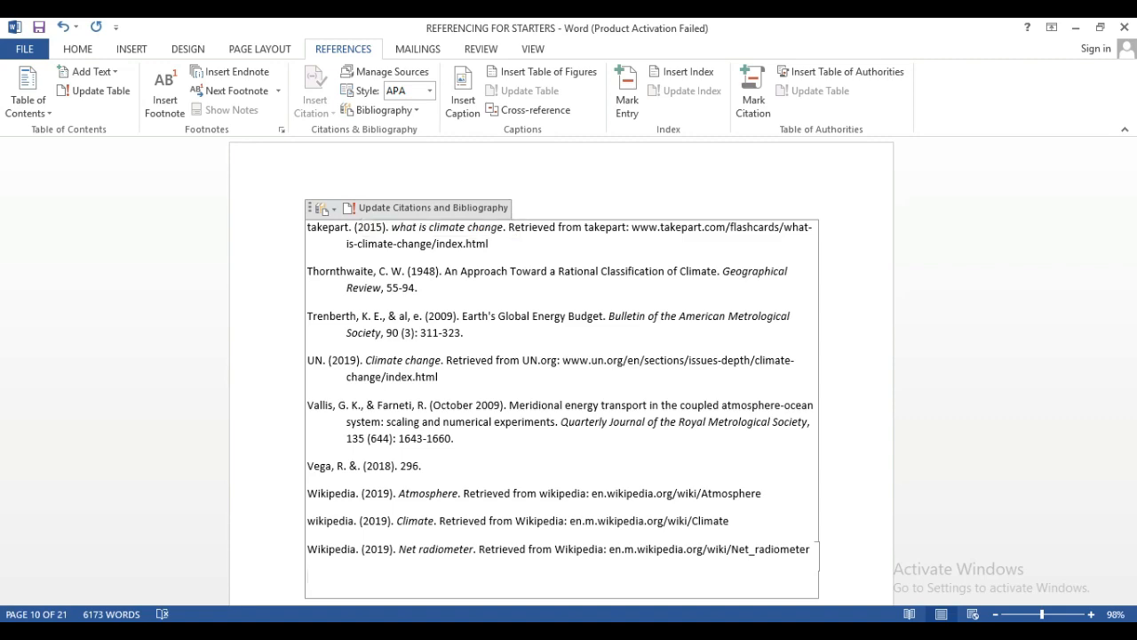
pyautogui.click(326, 211)
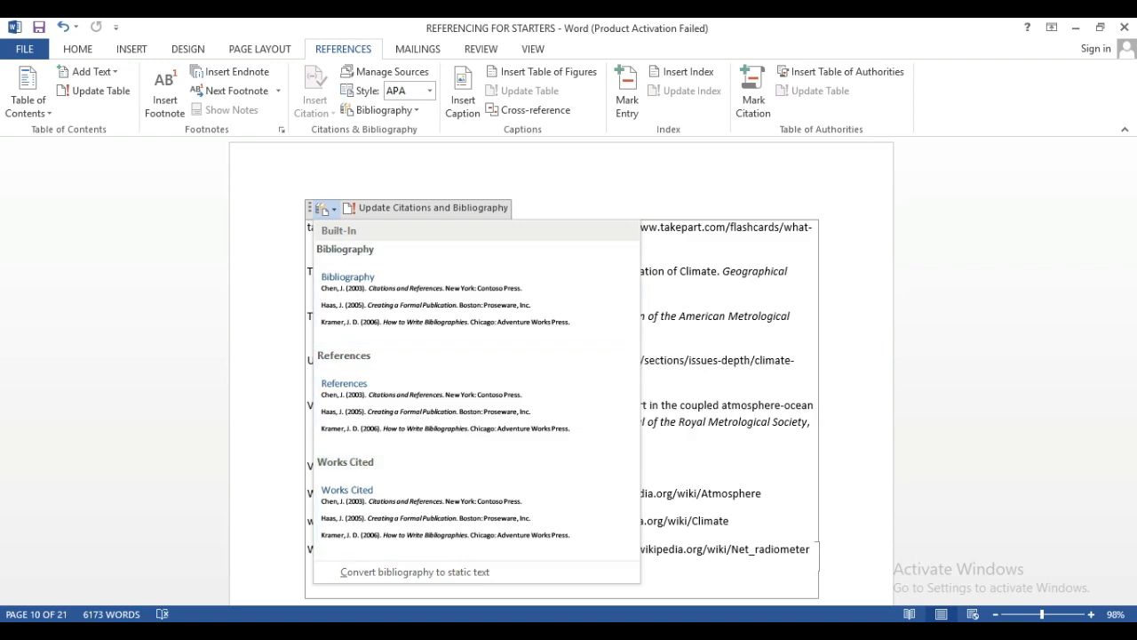
# Dismiss the bibliography layouts and add a blank line above the CLIMATE CHANGE IN AFRICA heading
pyautogui.press('Escape')
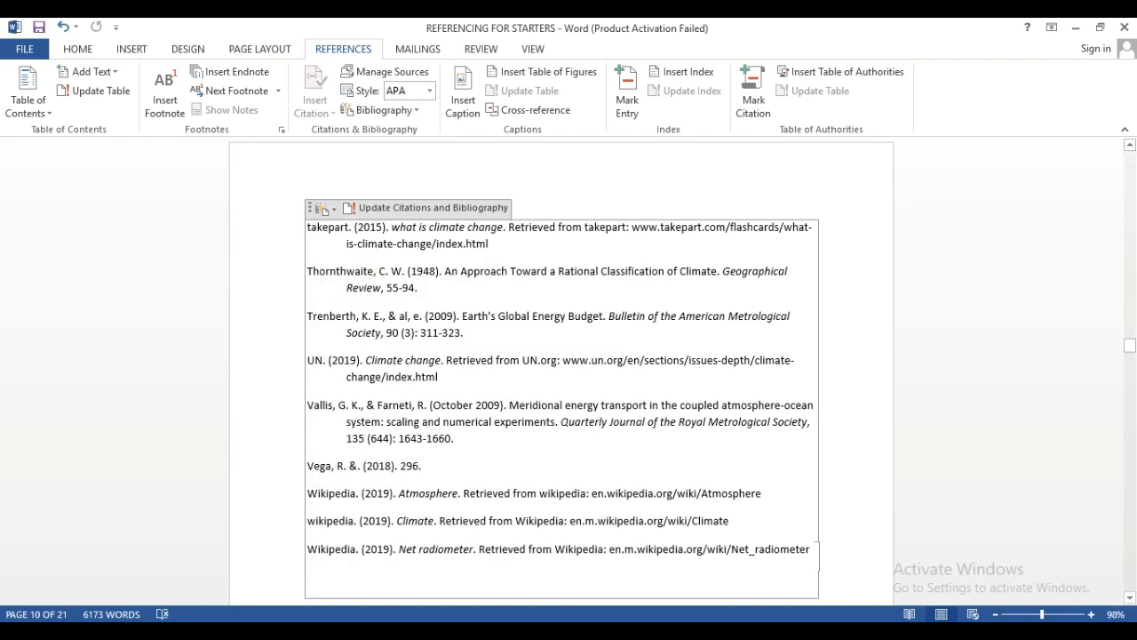
pyautogui.scroll(-5, 561, 368)
pyautogui.scroll(-10, 562, 368)
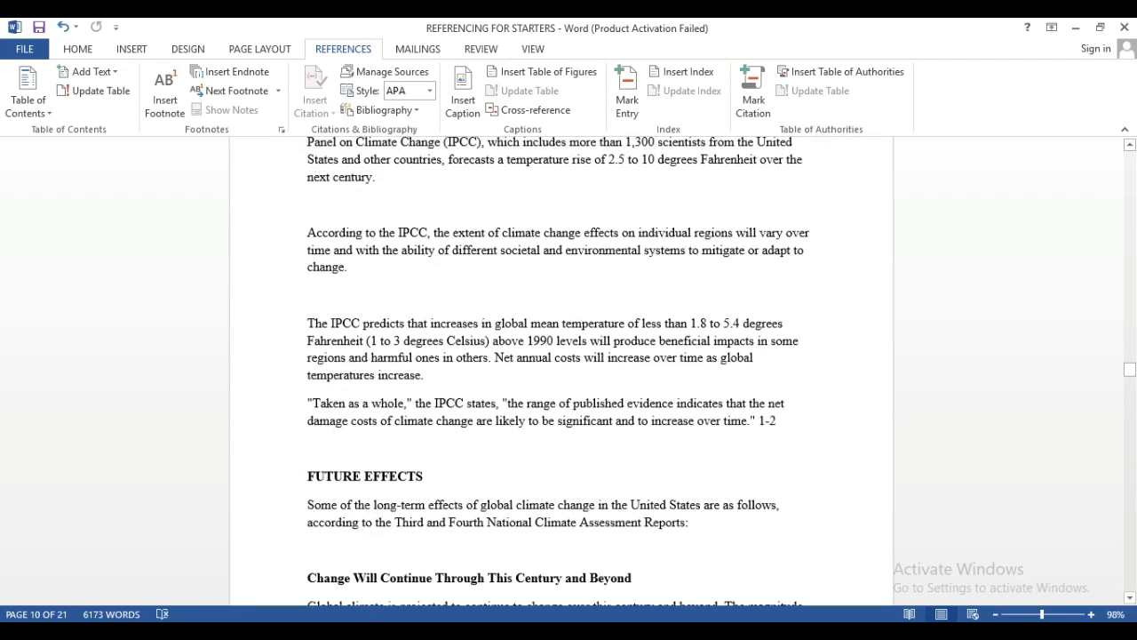
pyautogui.scroll(-8, 562, 368)
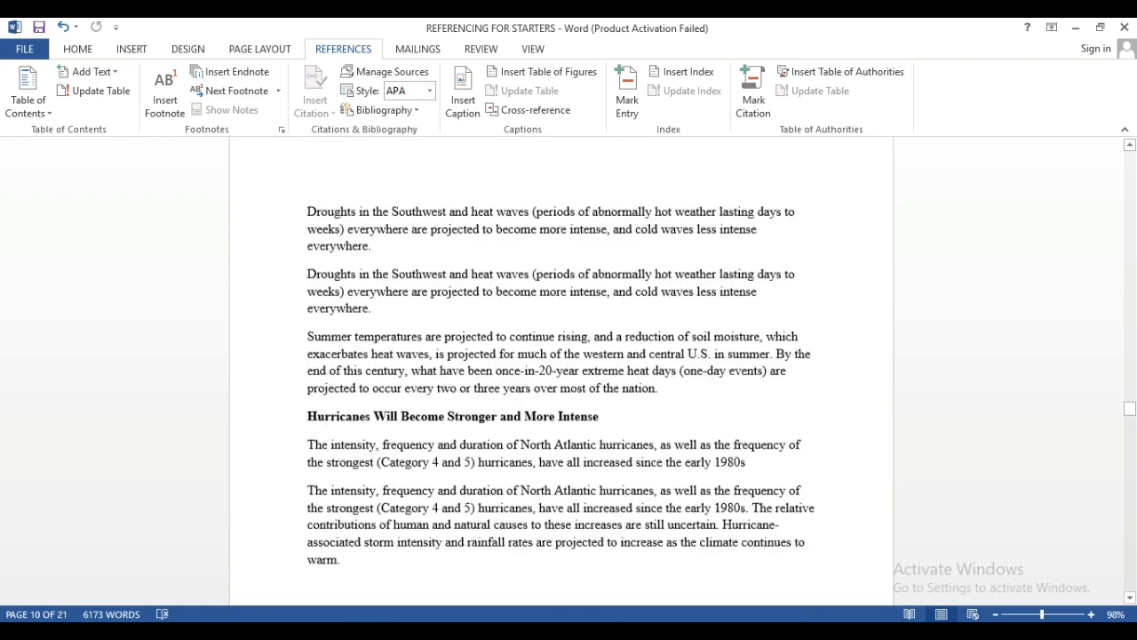
pyautogui.scroll(-5, 562, 368)
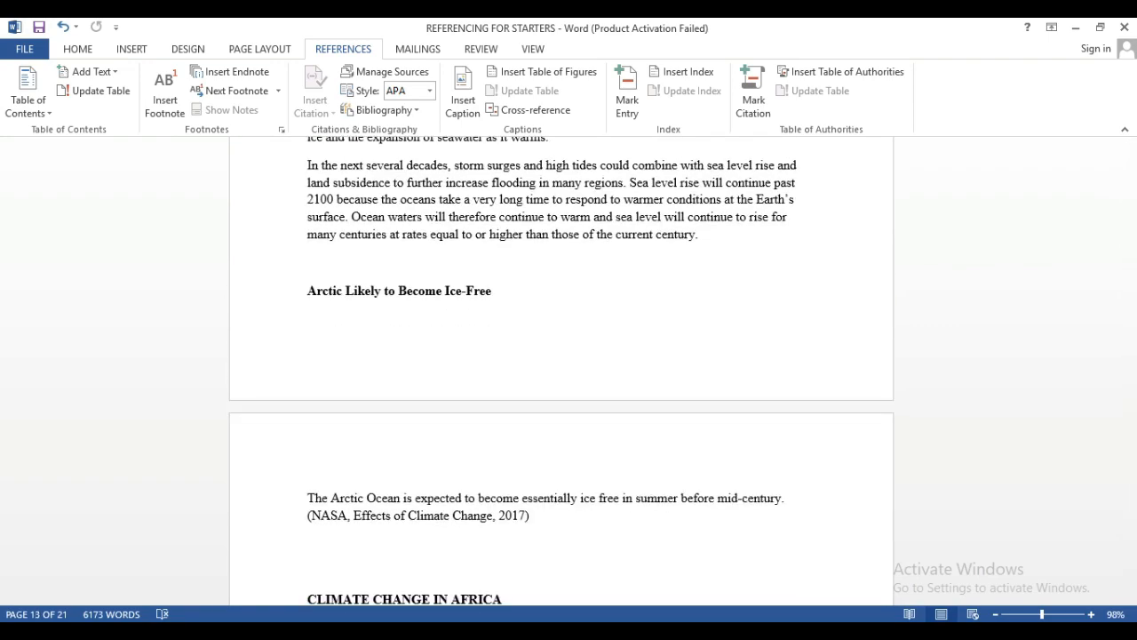
pyautogui.scroll(-5, 561, 368)
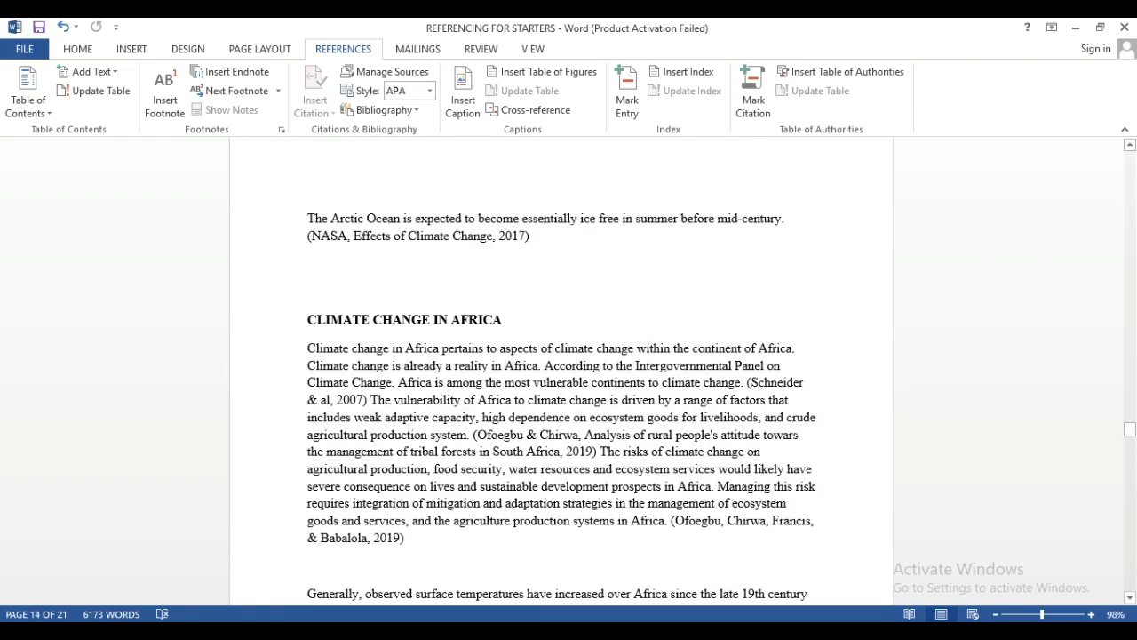
pyautogui.click(308, 264)
pyautogui.press('Return')
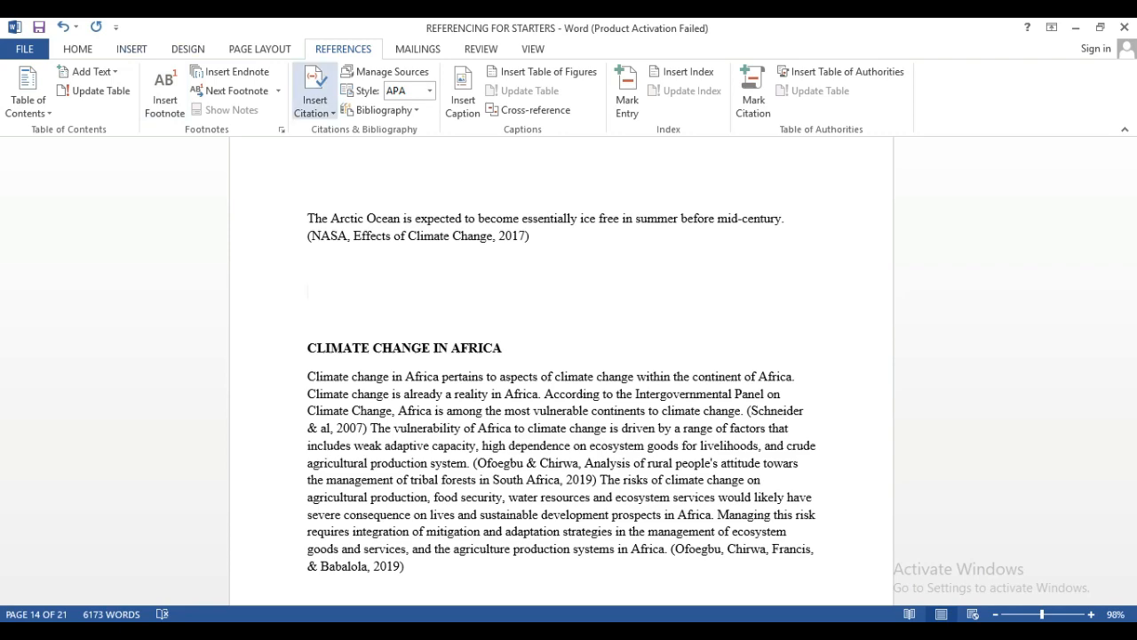
# Insert a built-in Works Cited bibliography above the CLIMATE CHANGE IN AFRICA heading and review the list
pyautogui.click(382, 110)
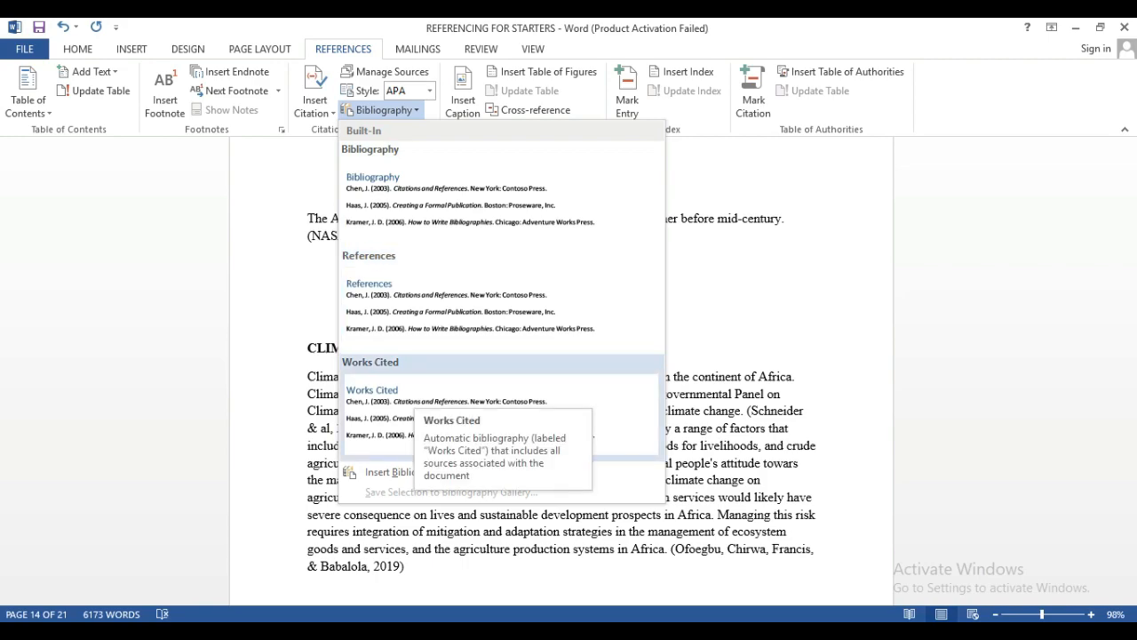
pyautogui.click(413, 391)
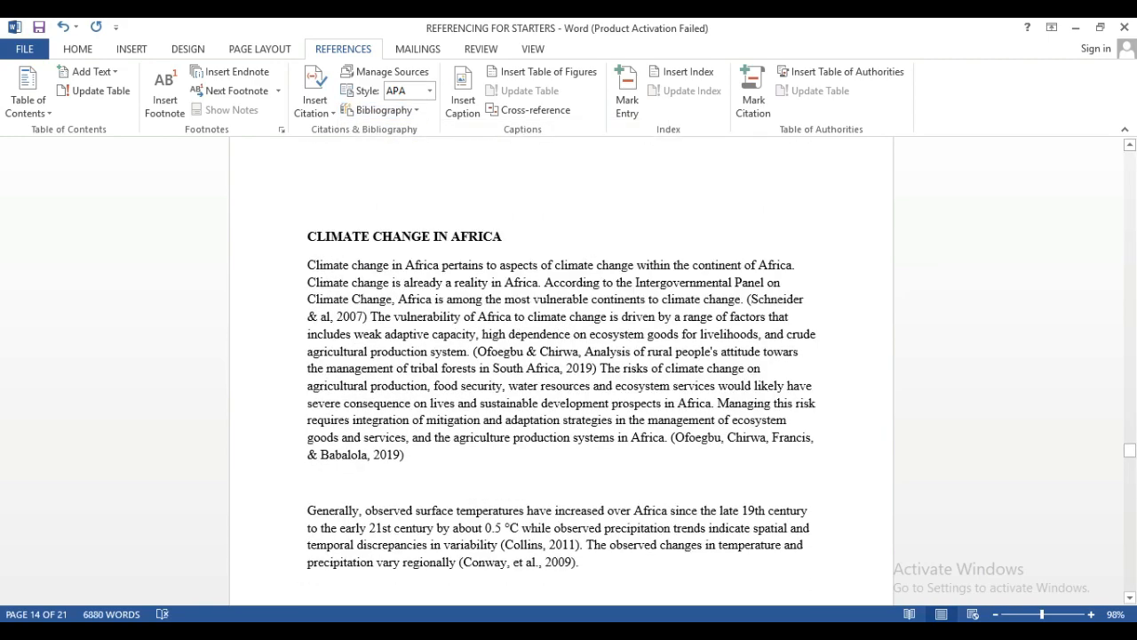
pyautogui.scroll(3, 561, 370)
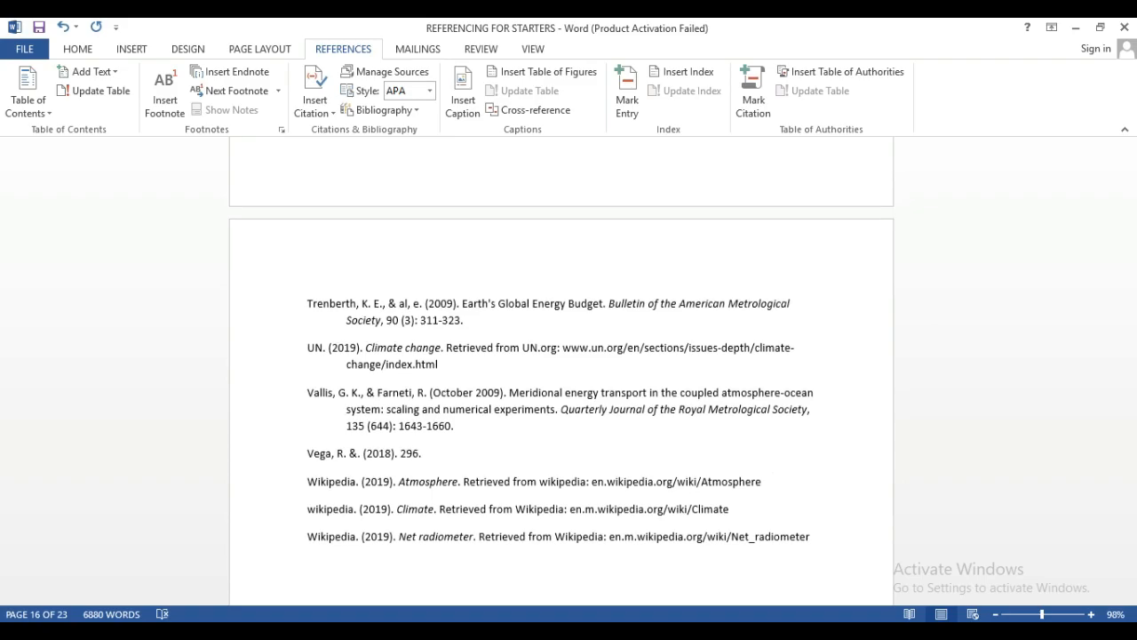
pyautogui.scroll(-14, 561, 371)
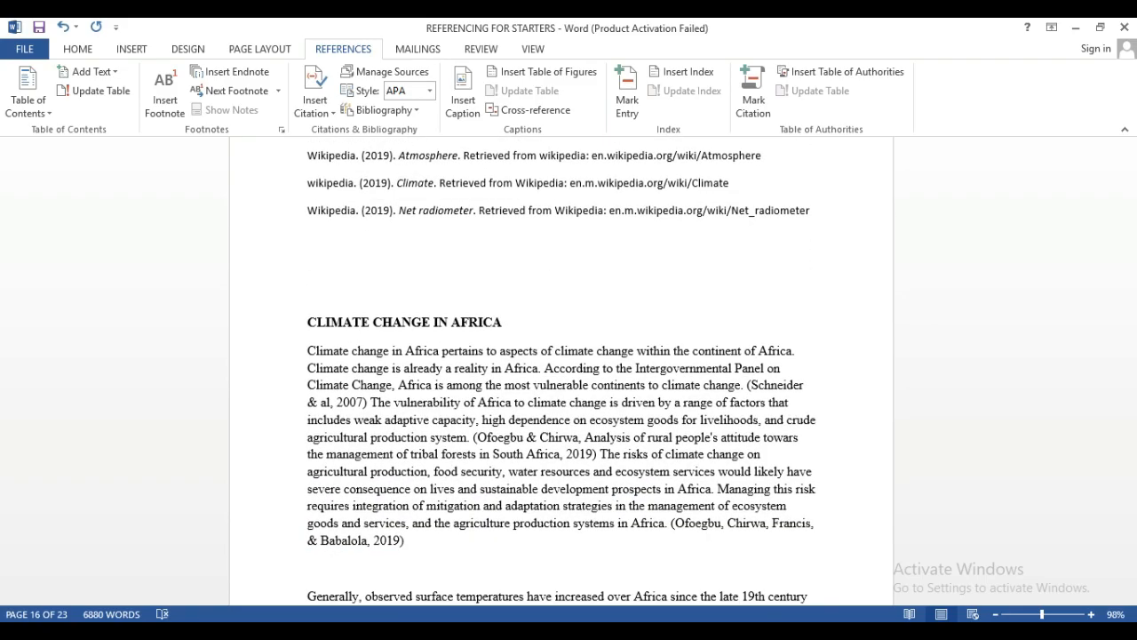
pyautogui.scroll(-20, 562, 370)
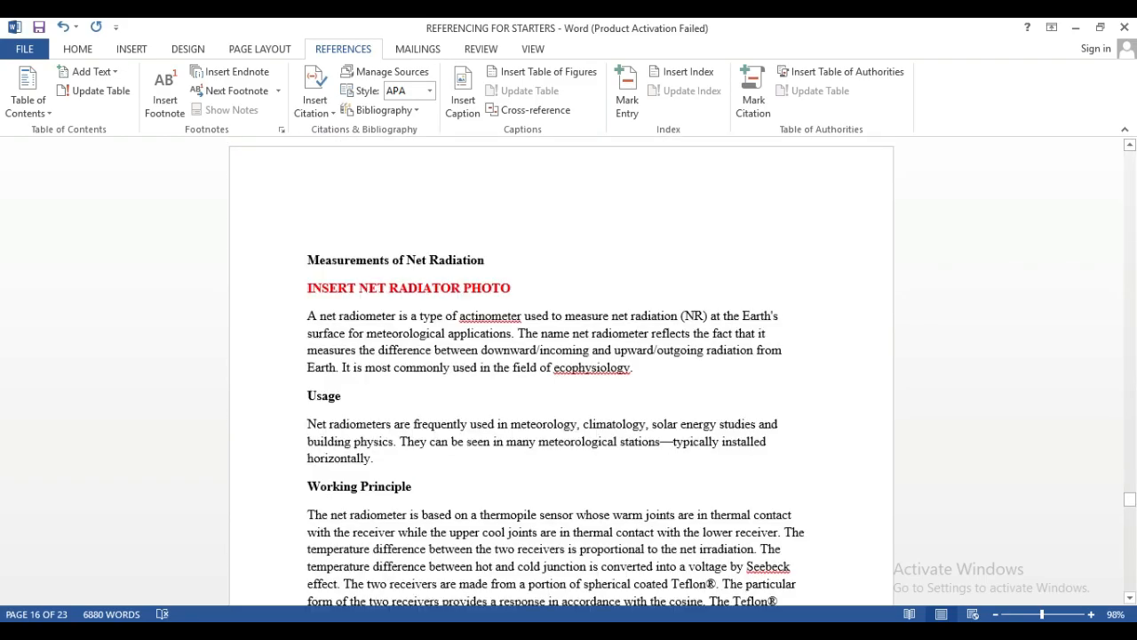
pyautogui.scroll(-5, 562, 370)
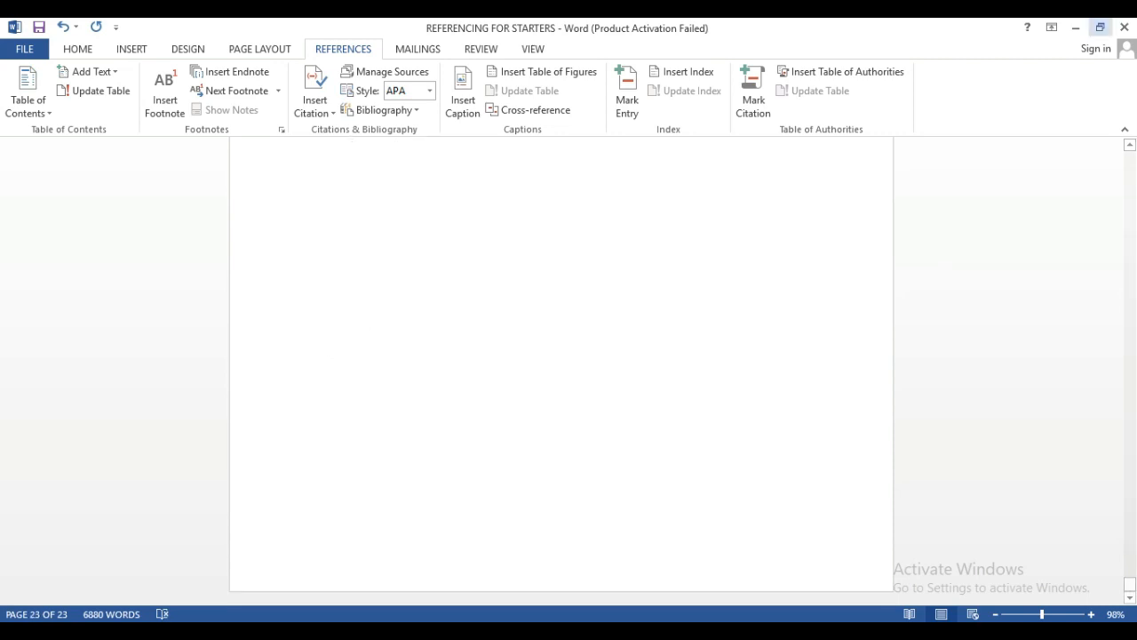
# Close the REFERENCING FOR STARTERS report, discarding its unsaved changes
pyautogui.click(1124, 28)
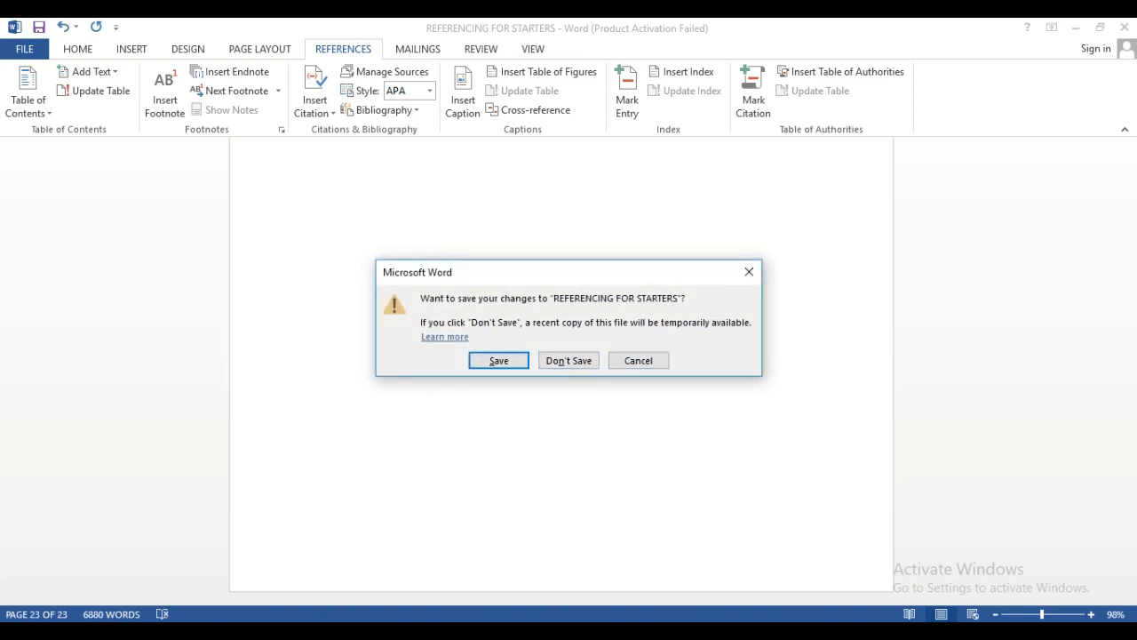
pyautogui.click(569, 361)
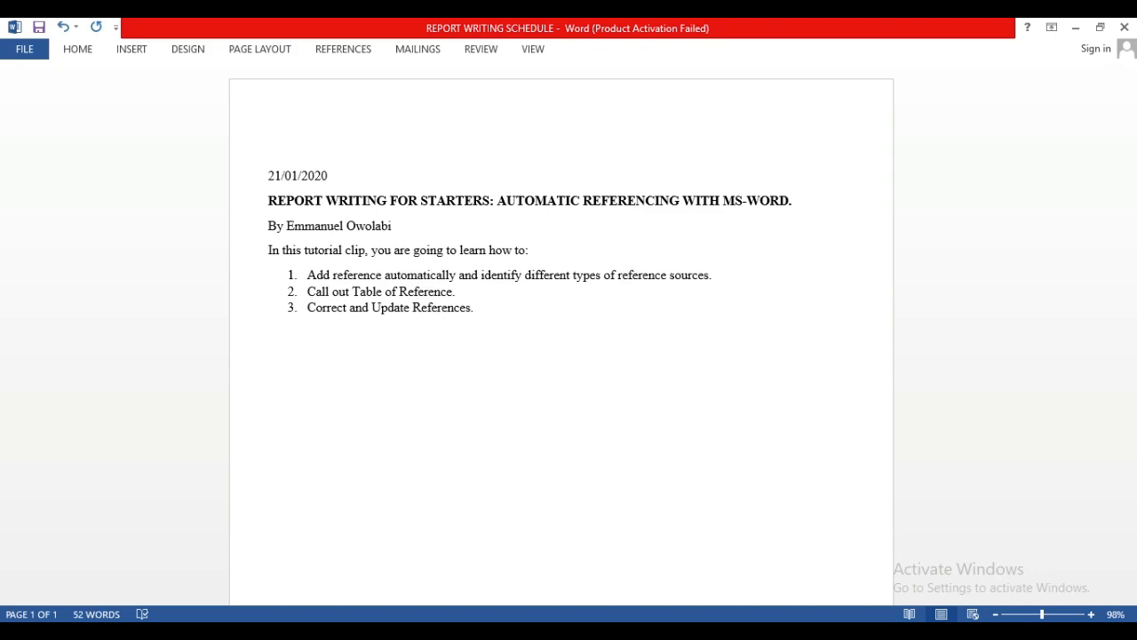
# Scroll down to the NEXT VIDEO line and minimize the REPORT WRITING SCHEDULE window
pyautogui.scroll(-5, 288, 407)
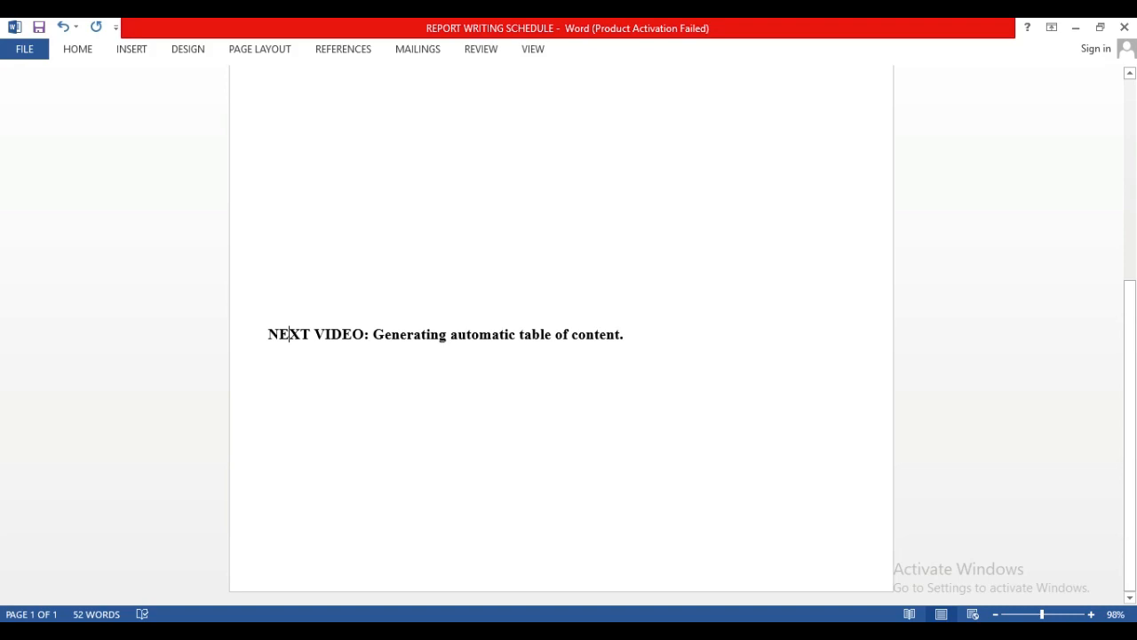
pyautogui.click(1075, 27)
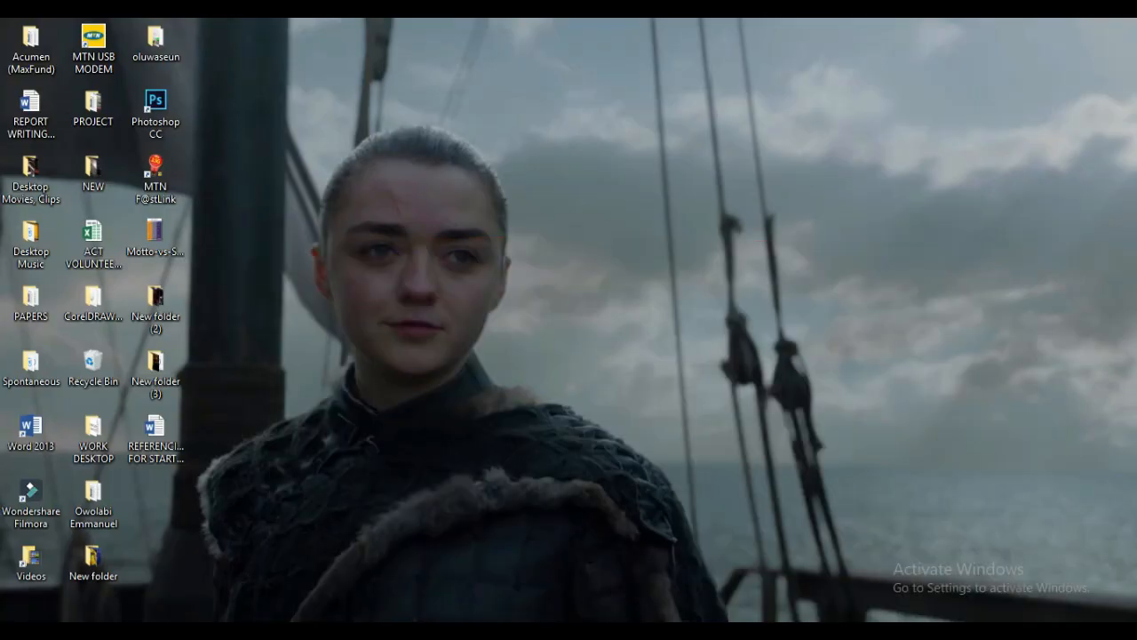
# Advance the desktop wallpaper to the next background five times, then dismiss the final menu unchanged
pyautogui.rightClick(836, 164)
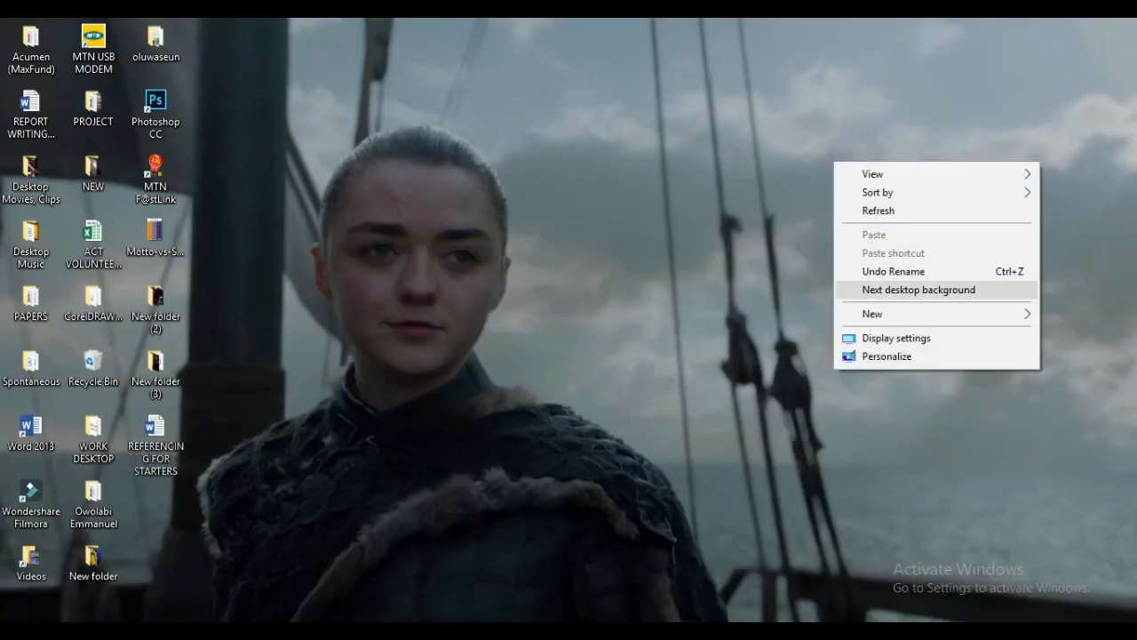
pyautogui.click(919, 290)
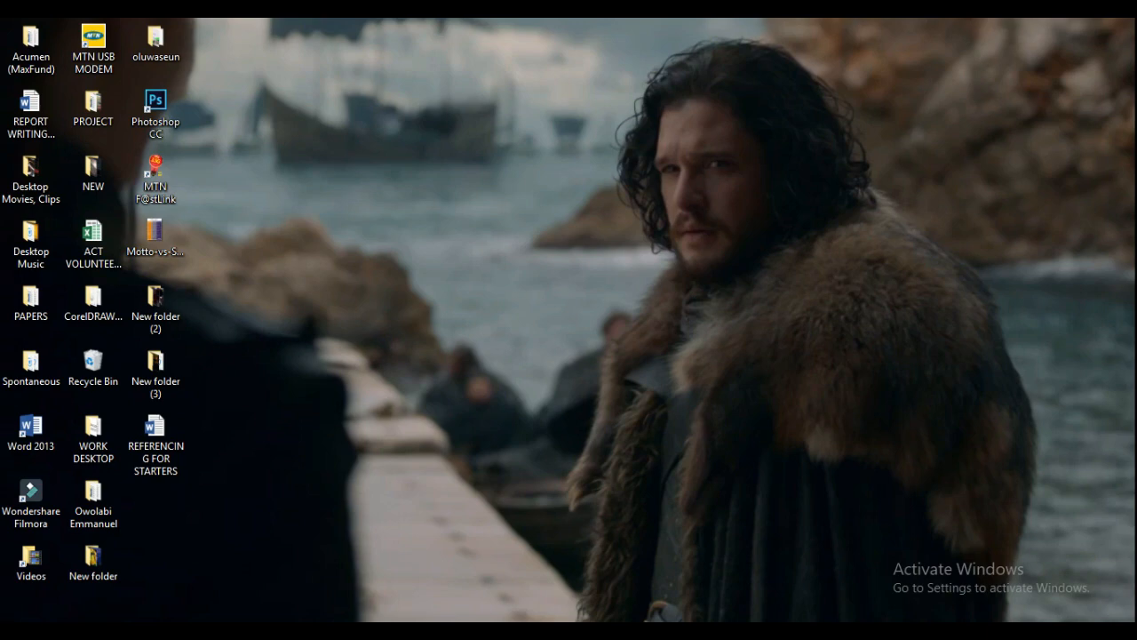
pyautogui.rightClick(909, 293)
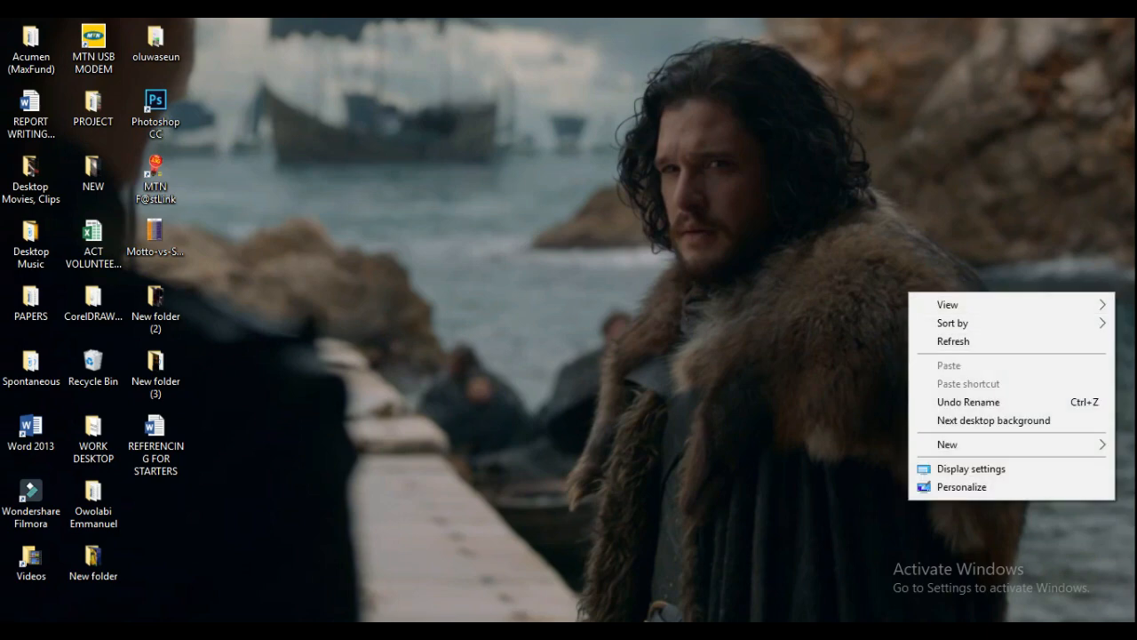
pyautogui.click(994, 420)
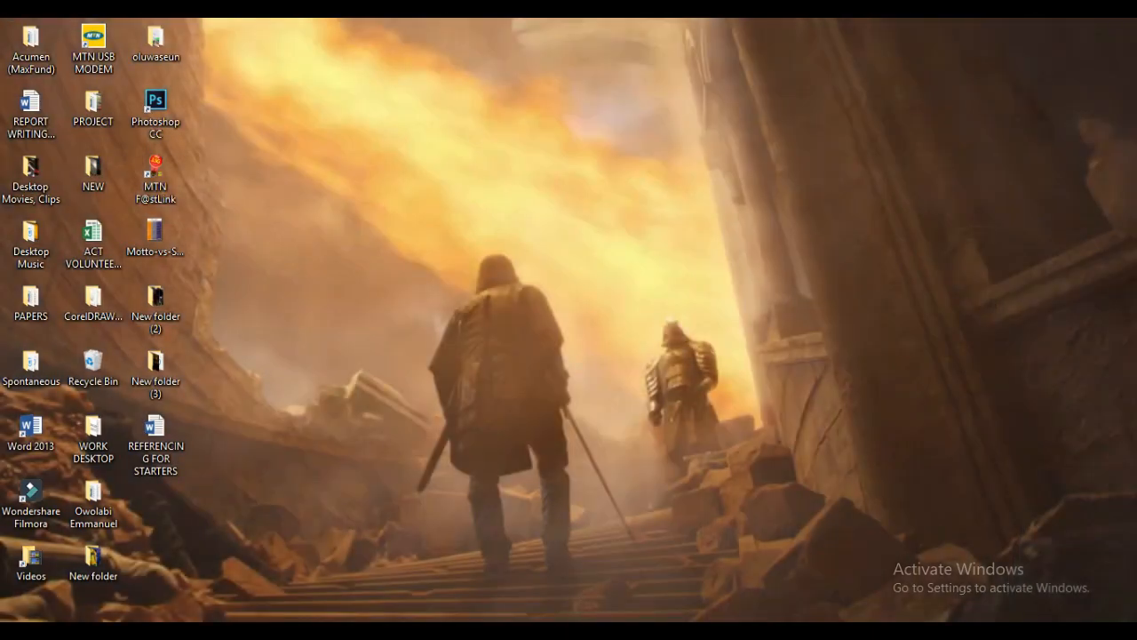
pyautogui.rightClick(749, 291)
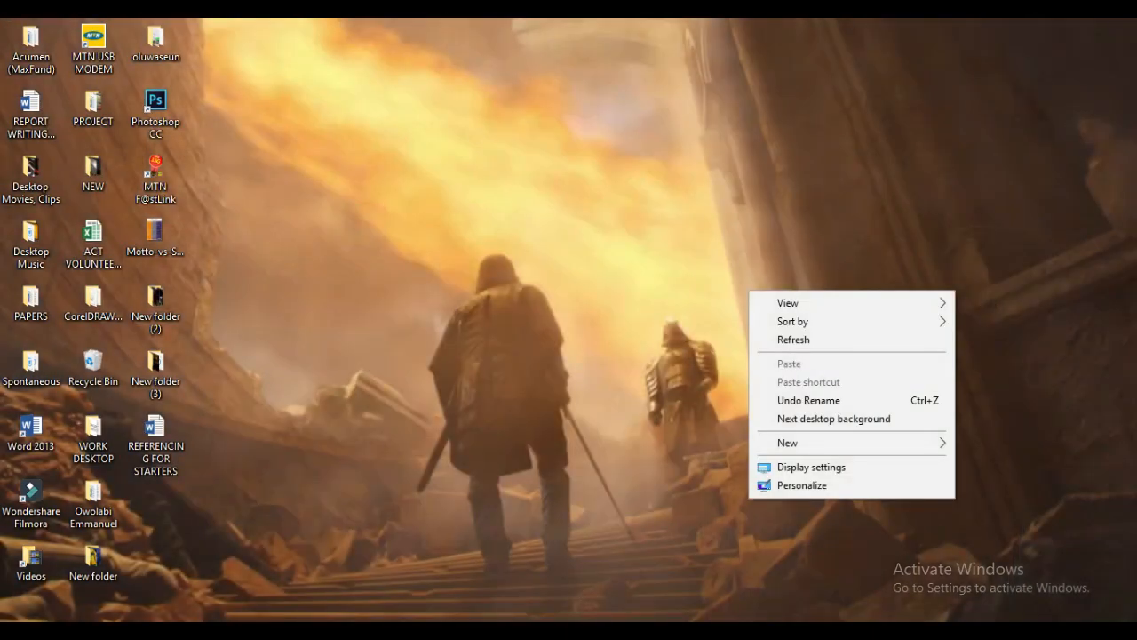
pyautogui.click(800, 419)
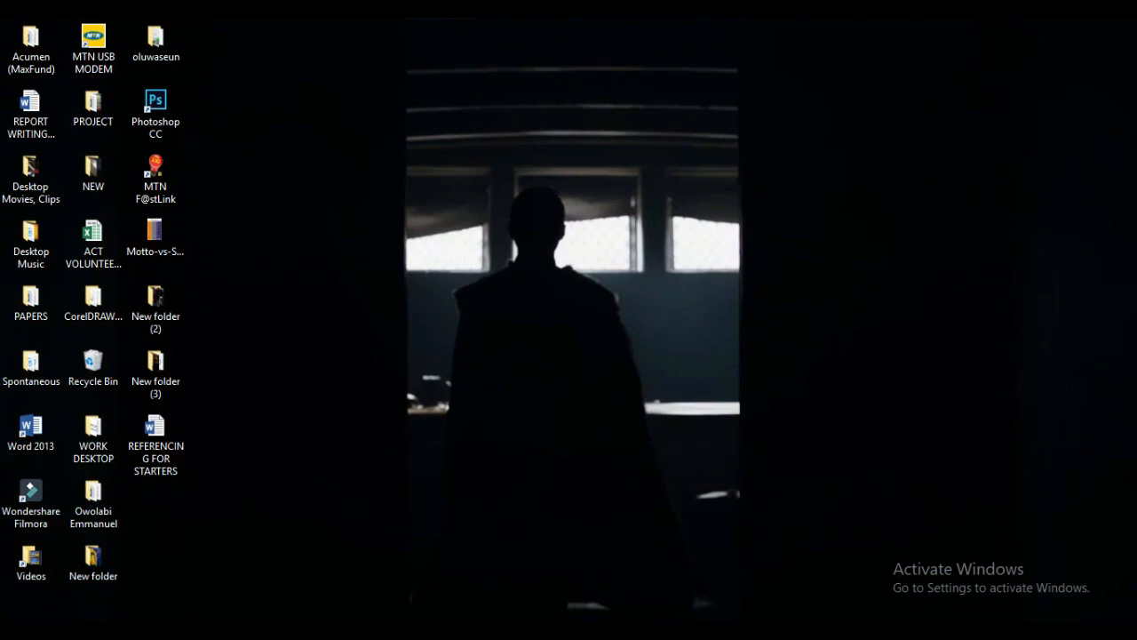
pyautogui.rightClick(858, 219)
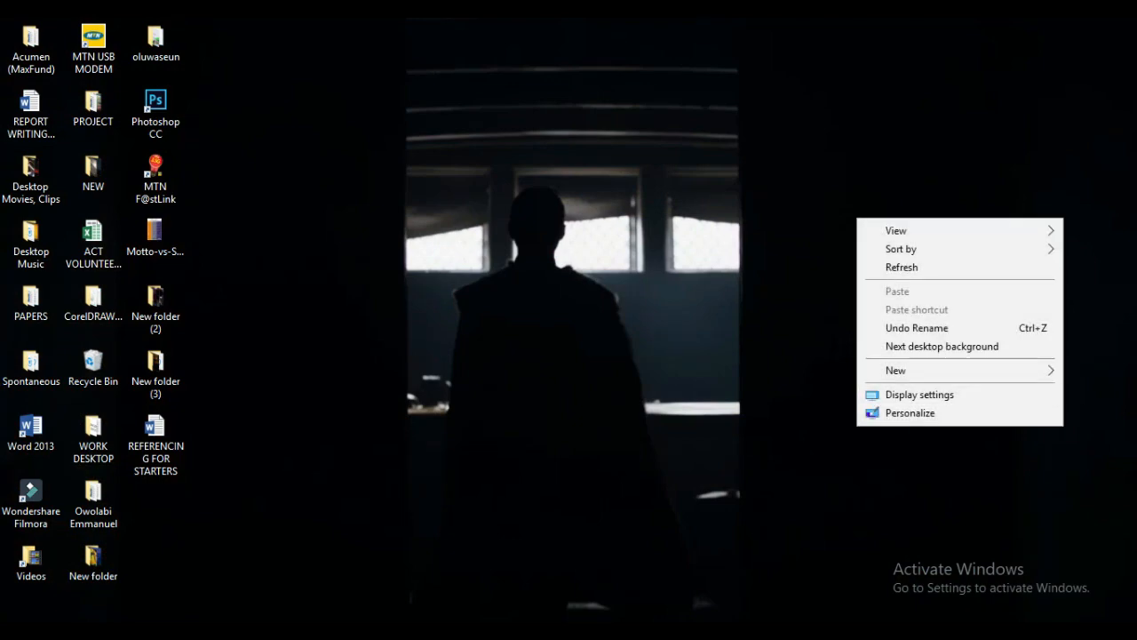
pyautogui.click(942, 347)
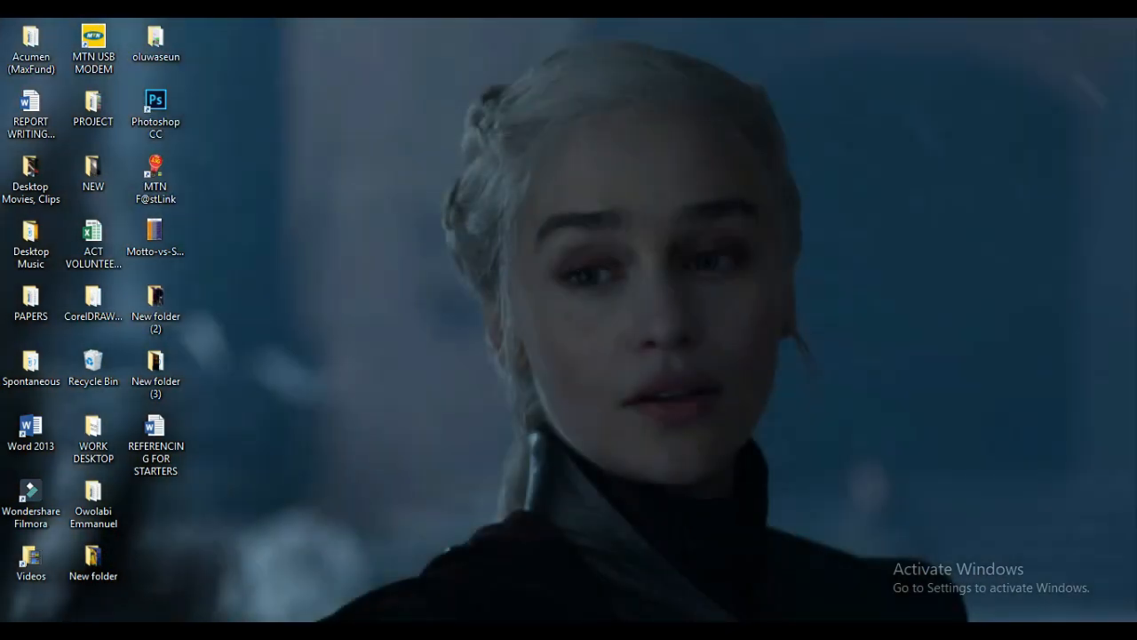
pyautogui.rightClick(914, 277)
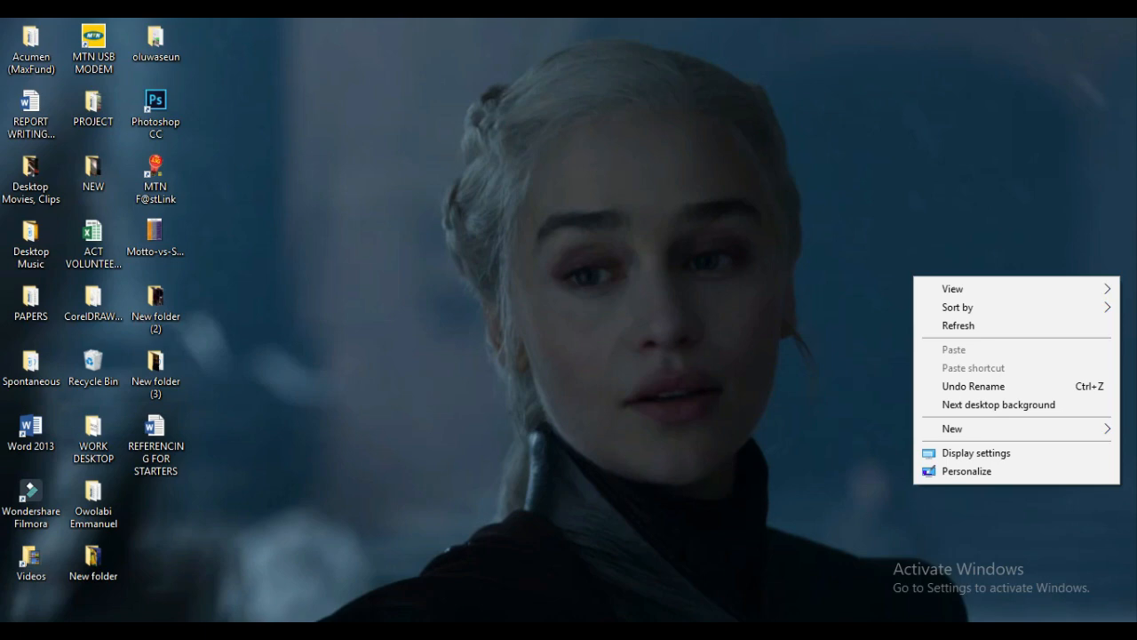
pyautogui.click(999, 405)
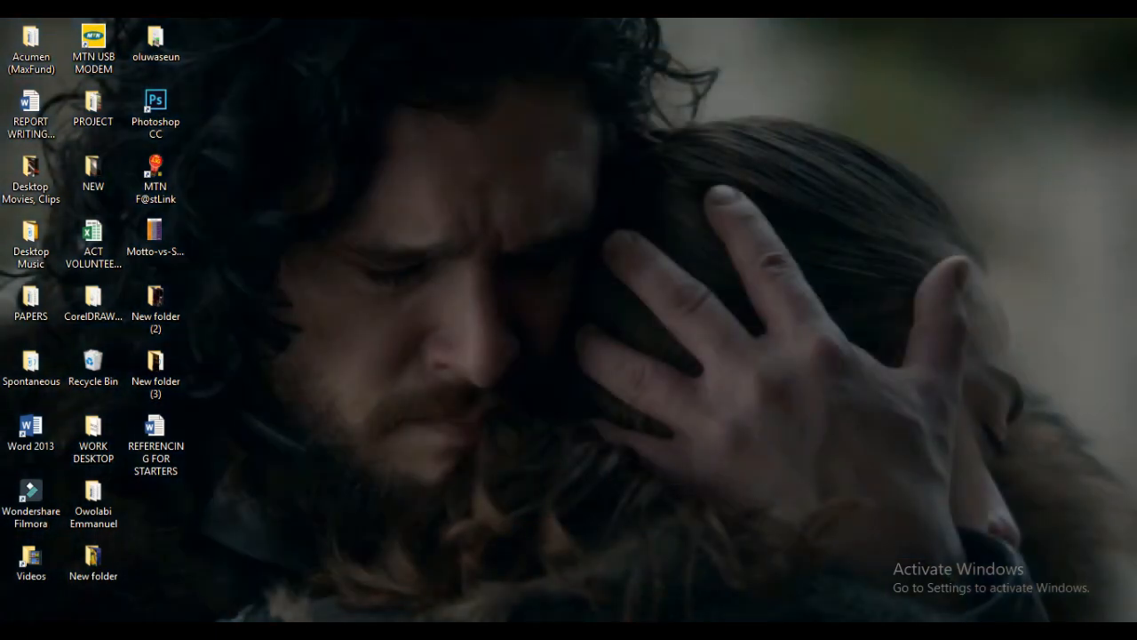
pyautogui.rightClick(930, 279)
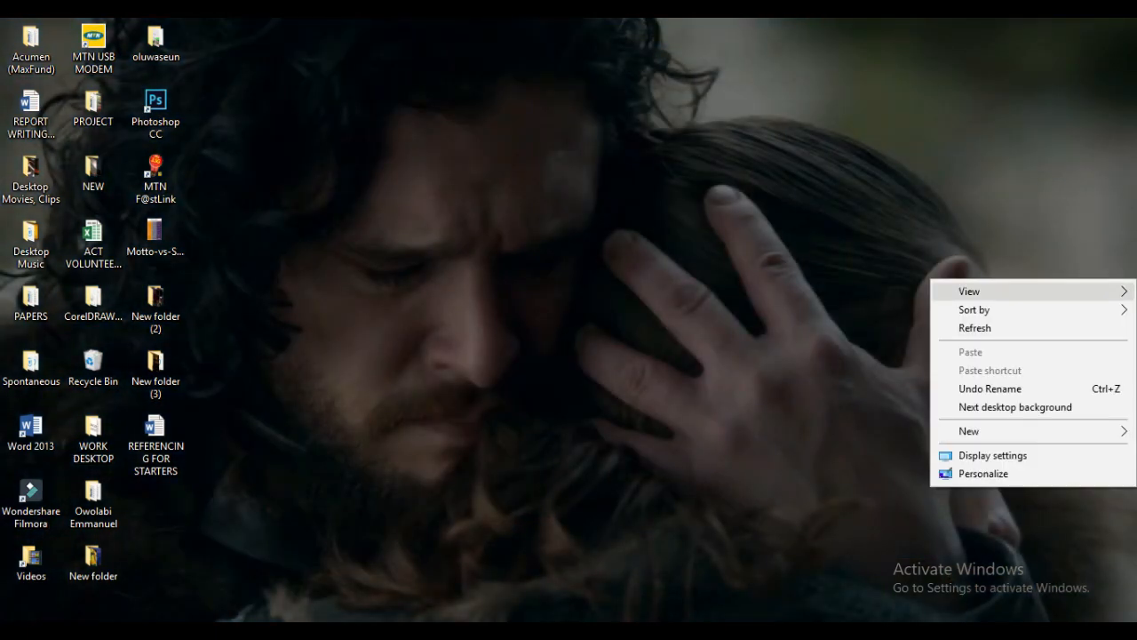
pyautogui.click(893, 302)
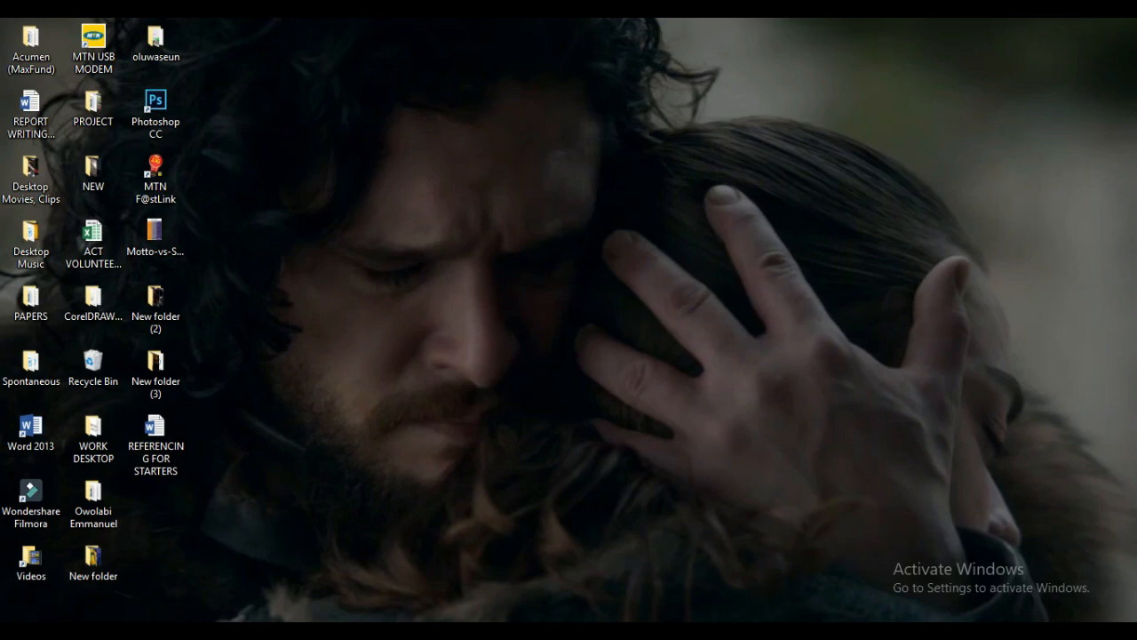